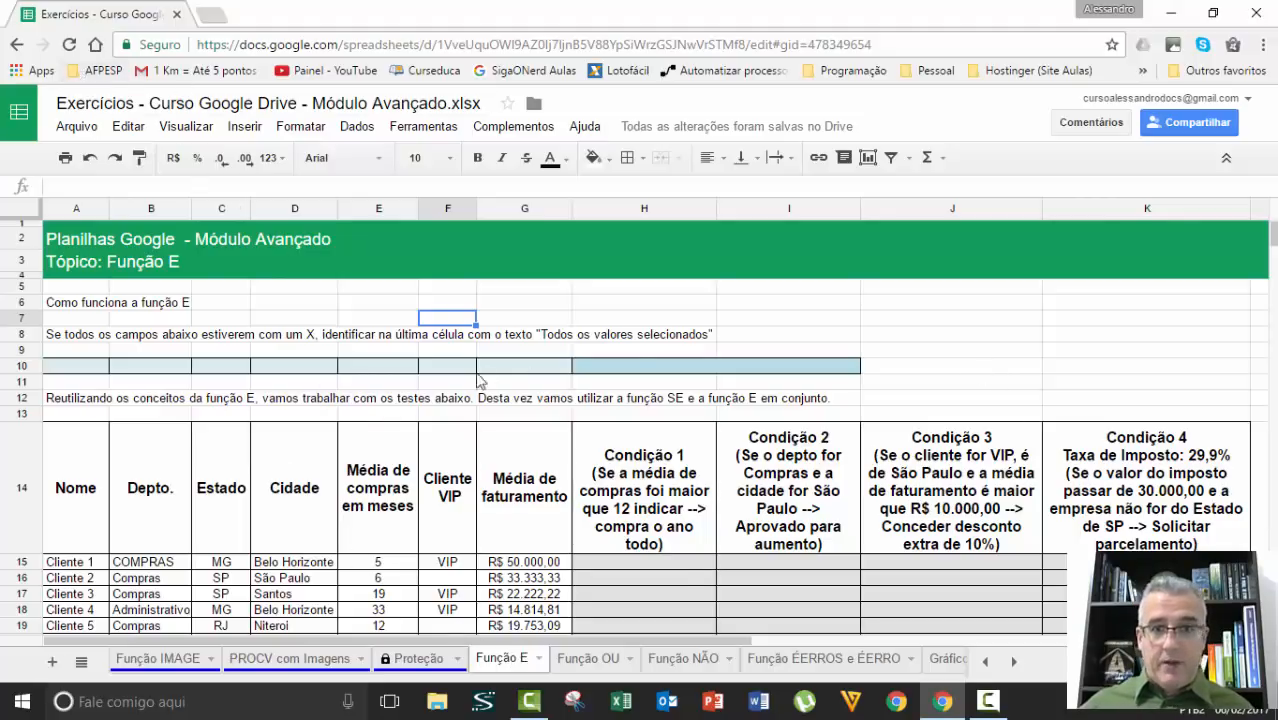
Add a new blank sheet and enter -1 in cell A2.
click(52, 664)
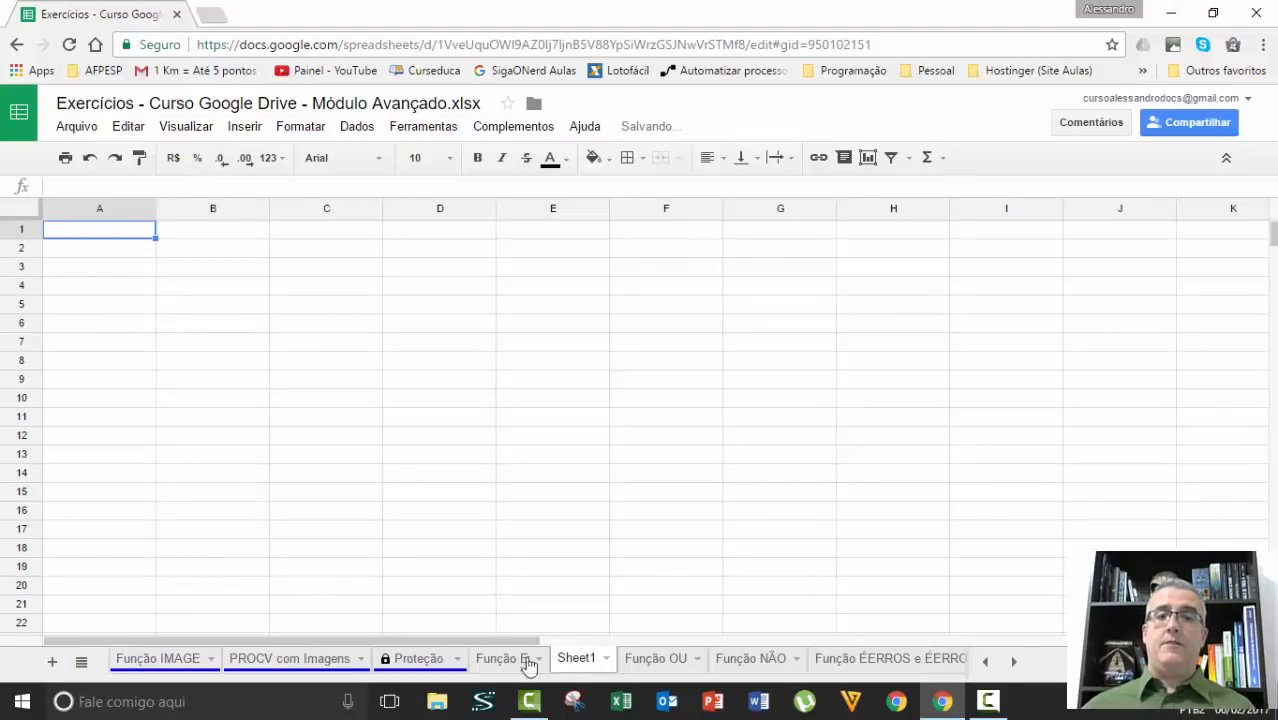
click(260, 268)
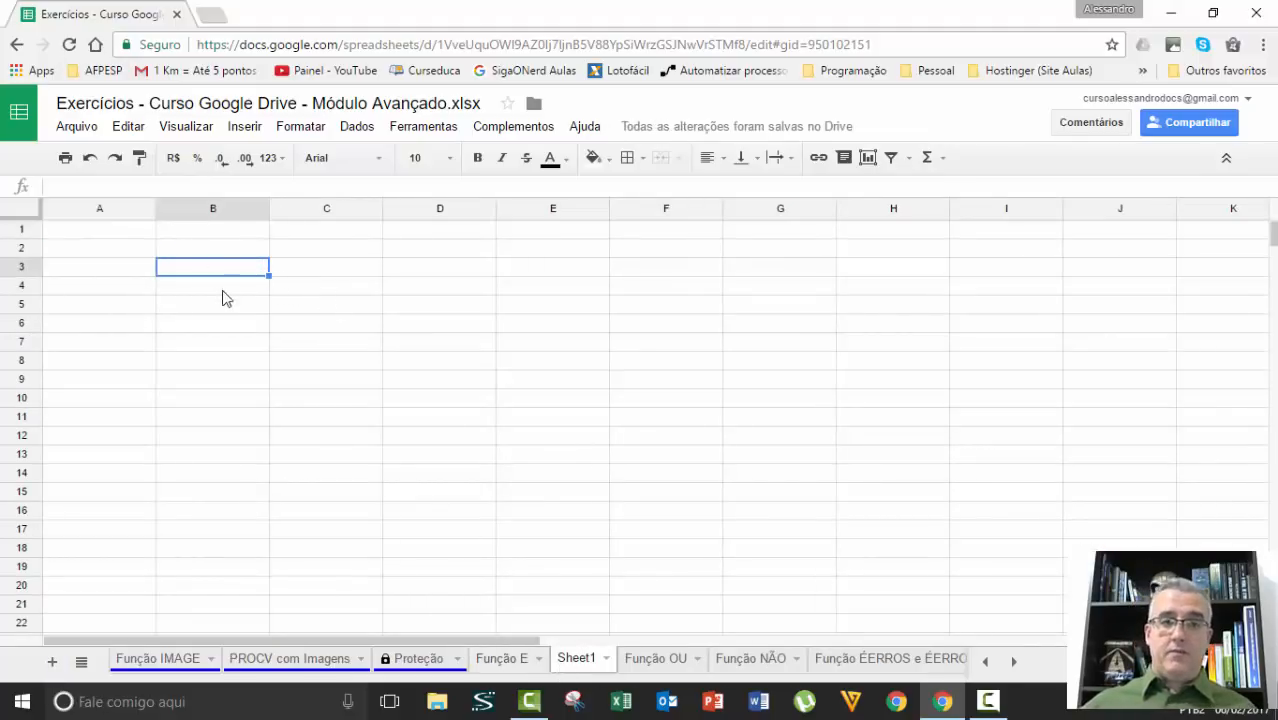
click(100, 251)
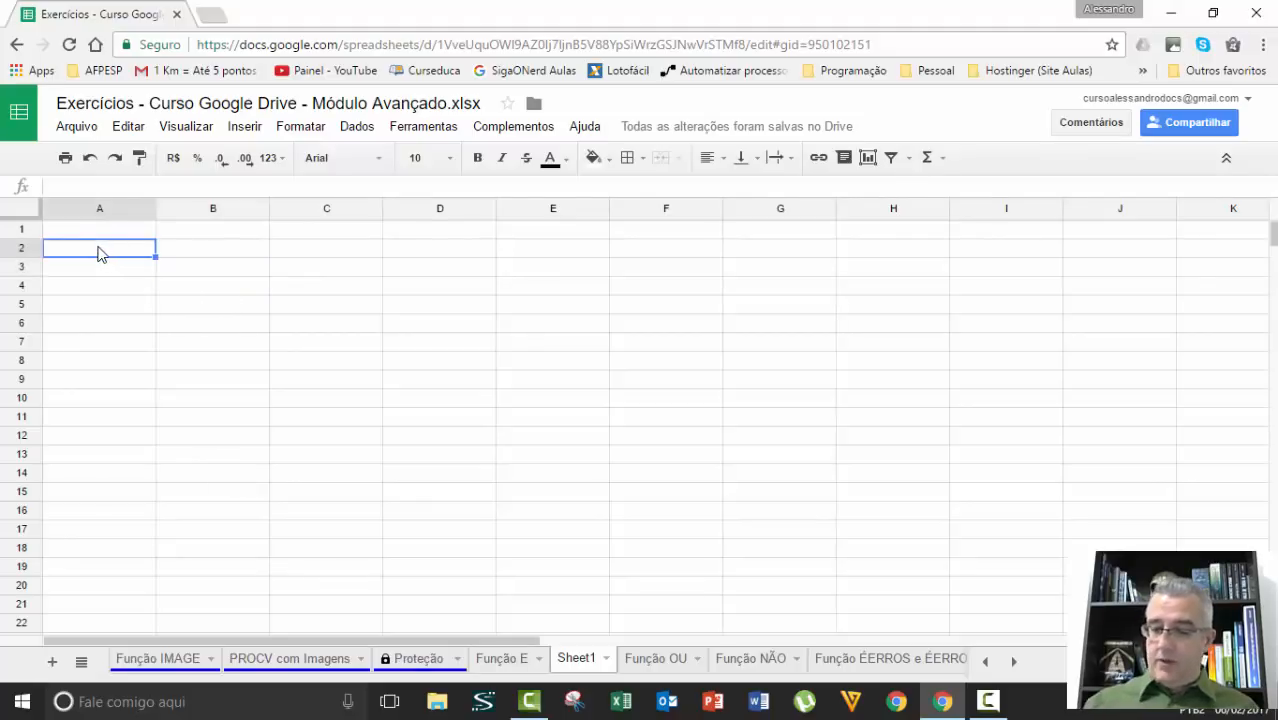
text(-1)
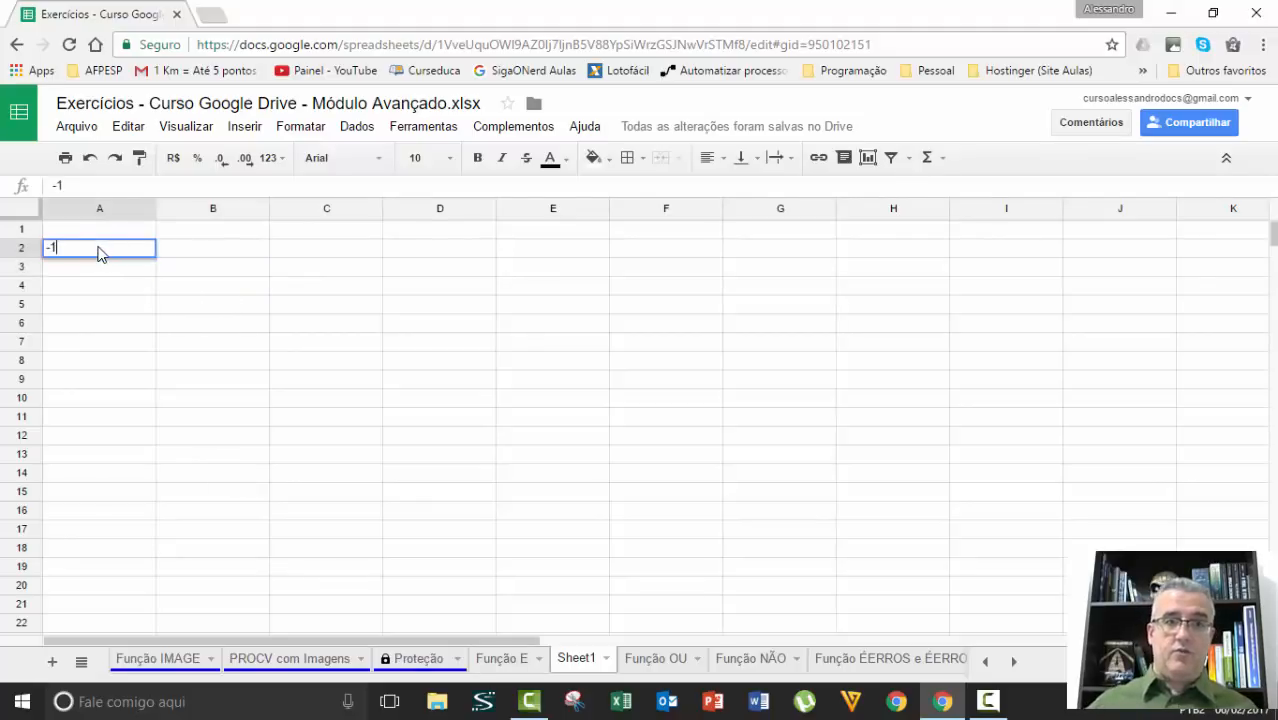
key(Tab)
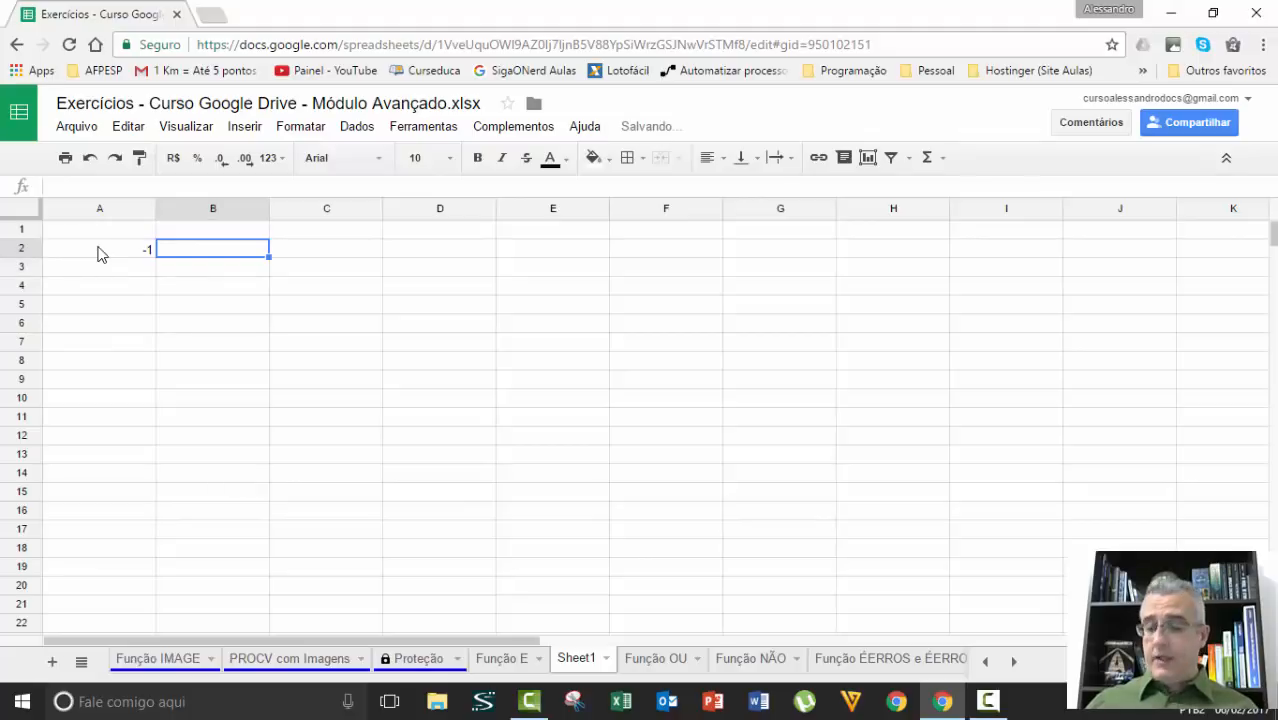
Enter the logical test =A2<0 in cell B2 to check whether A2 is negative.
text(=)
click(99, 253)
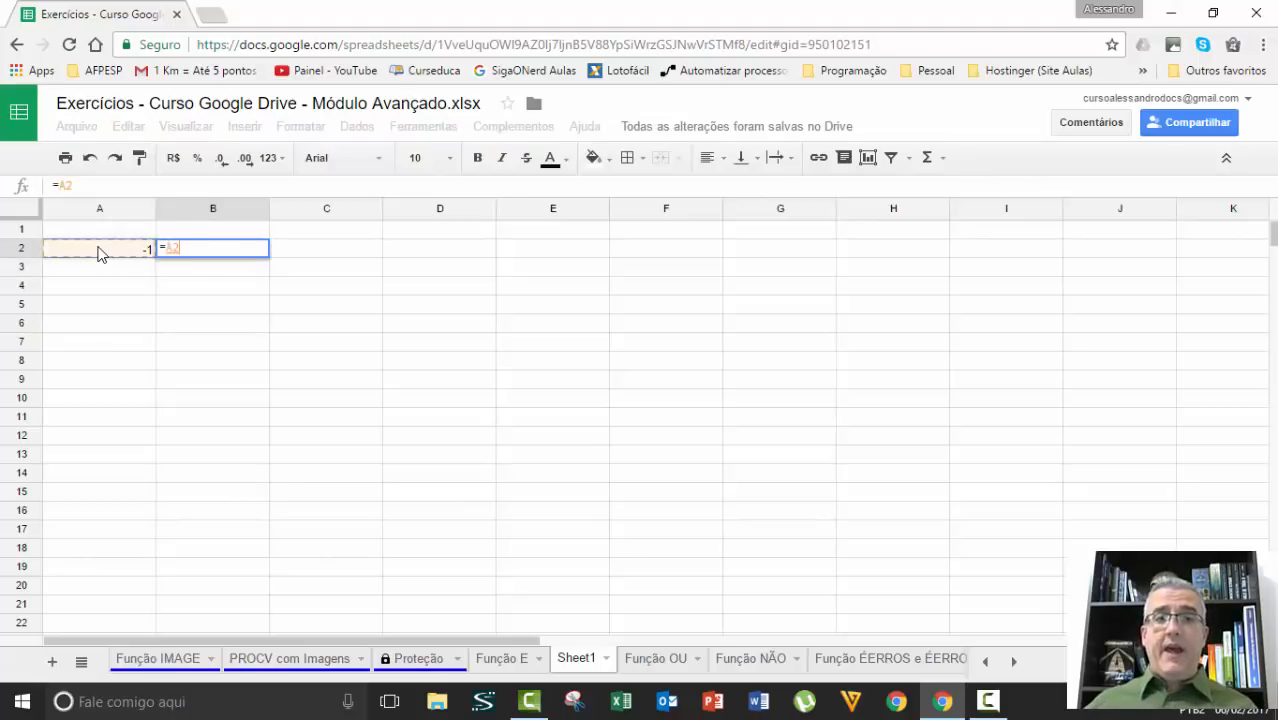
text(<)
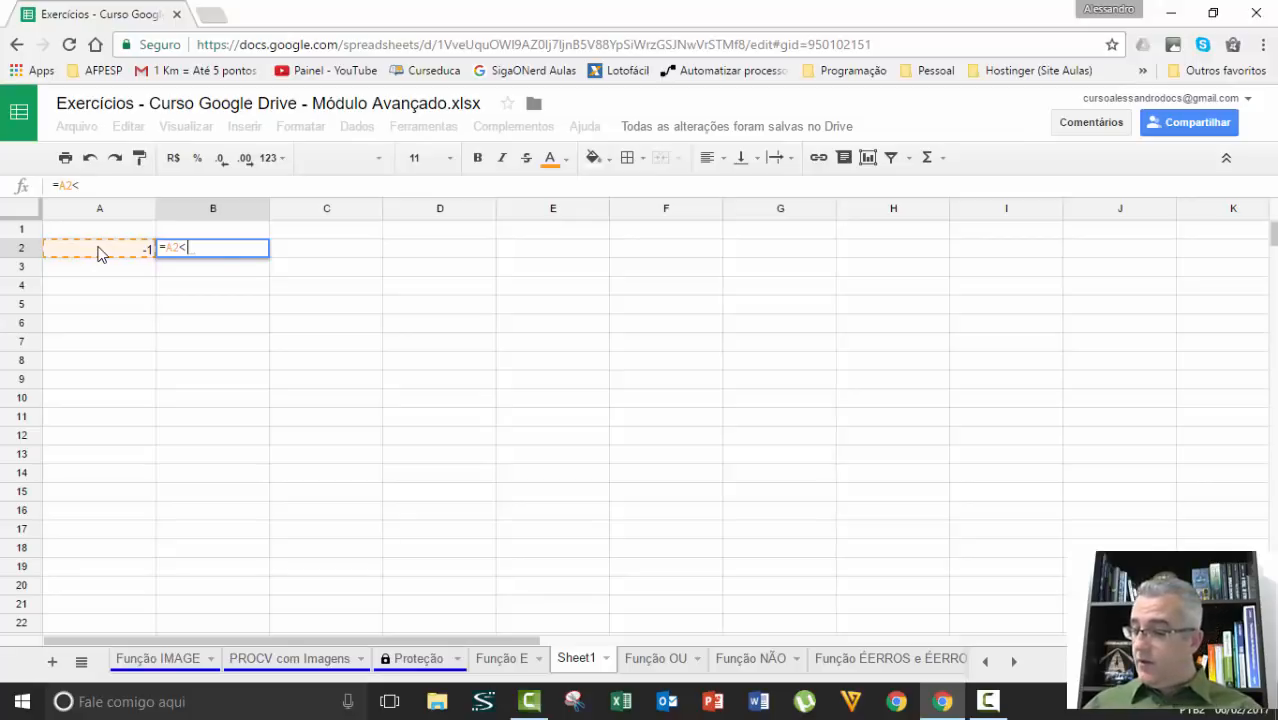
text(0)
key(Return)
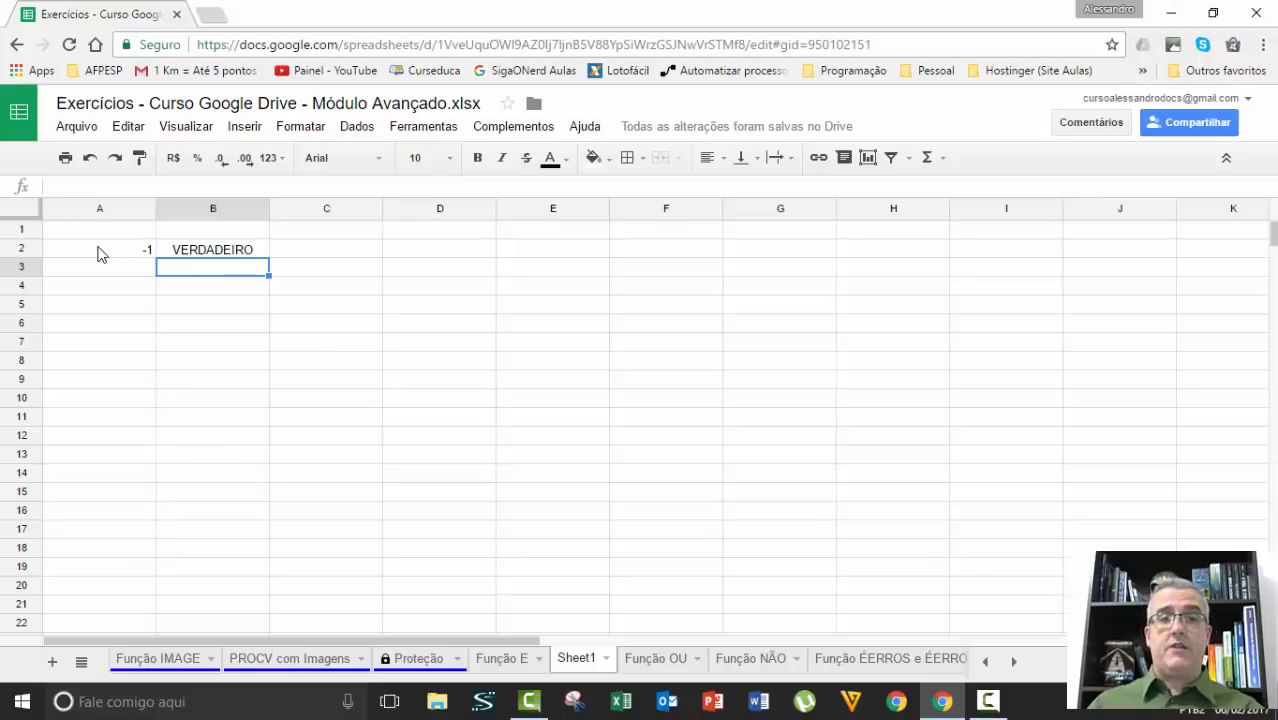
Replace the comparison in B2 with the E function formula =E(A2<0).
key(Up)
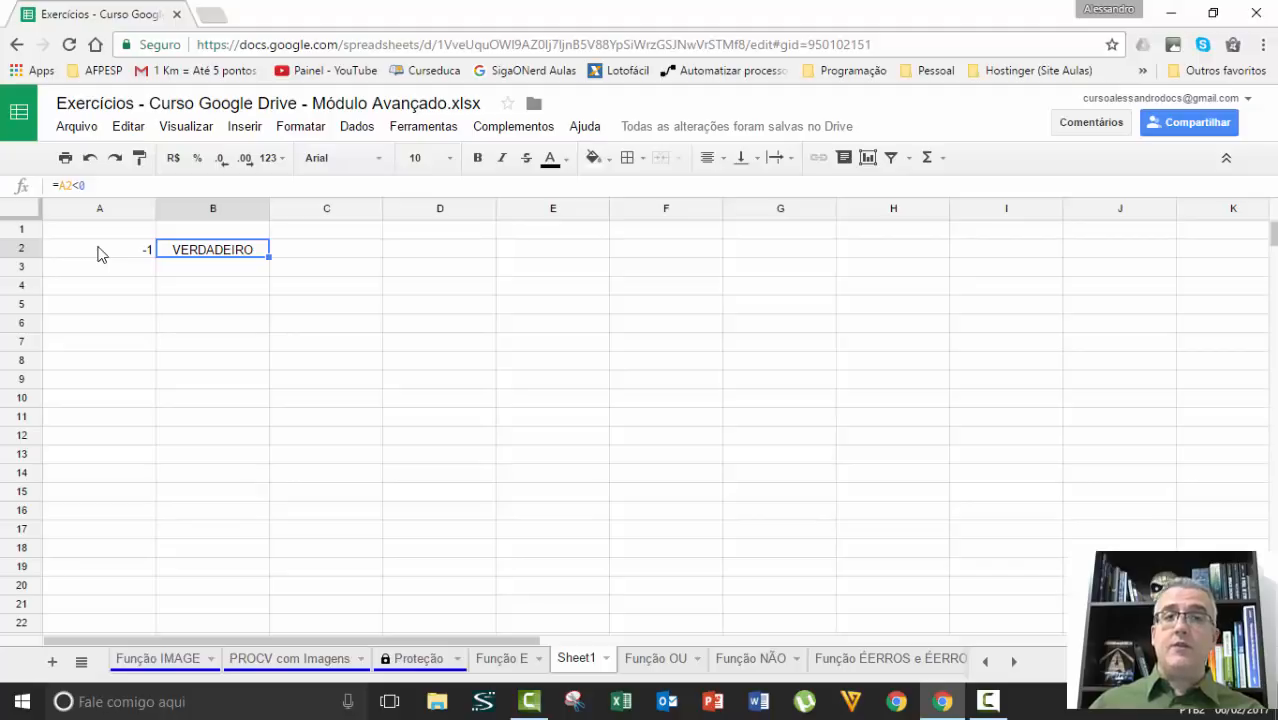
key(Delete)
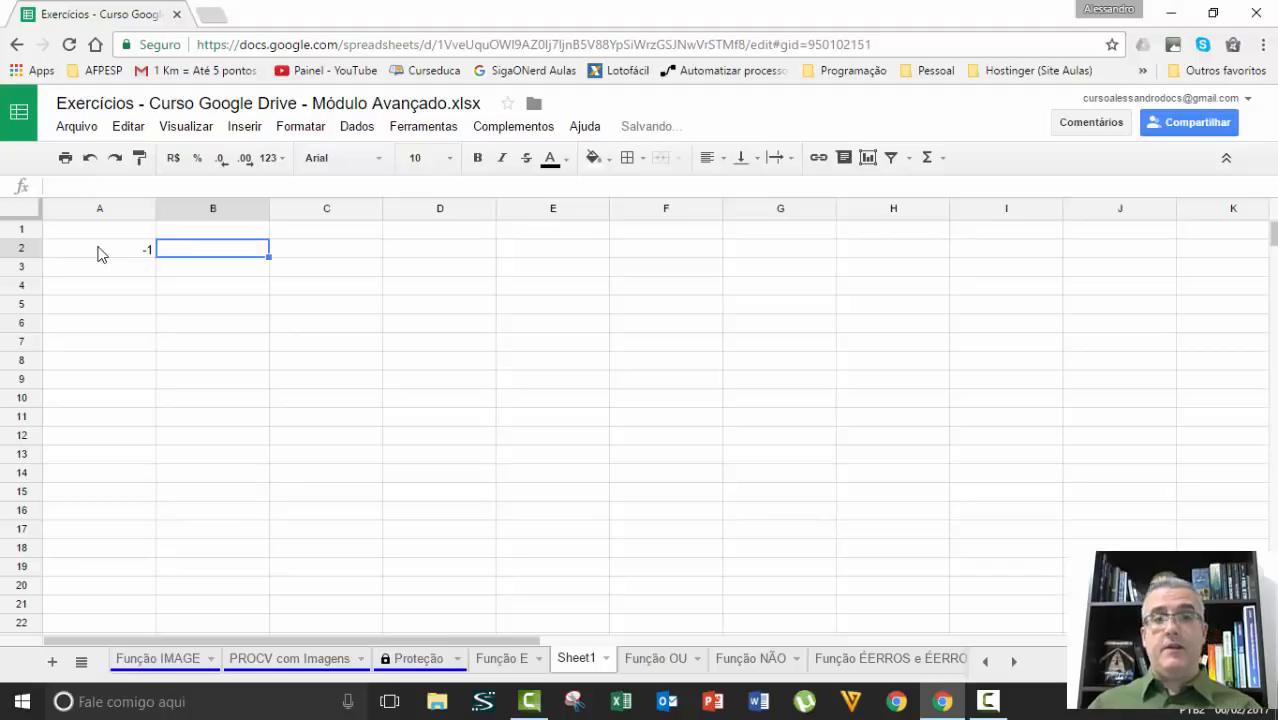
text(=)
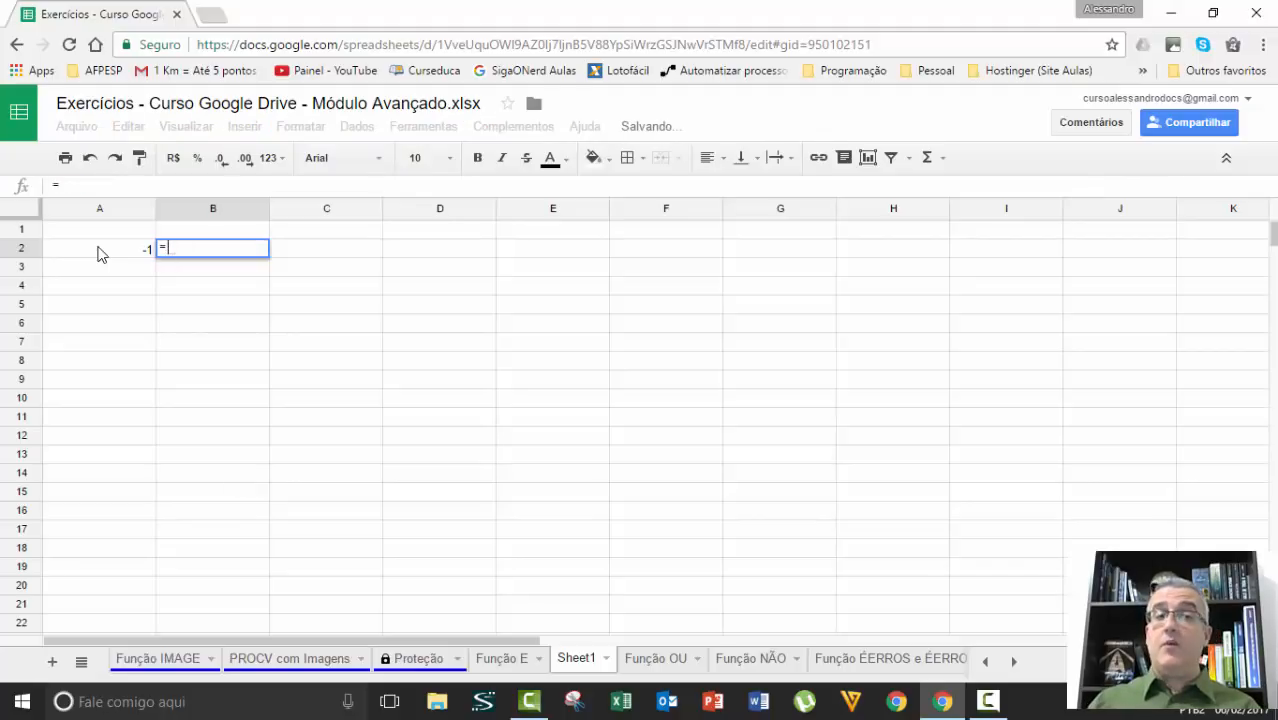
text(e()
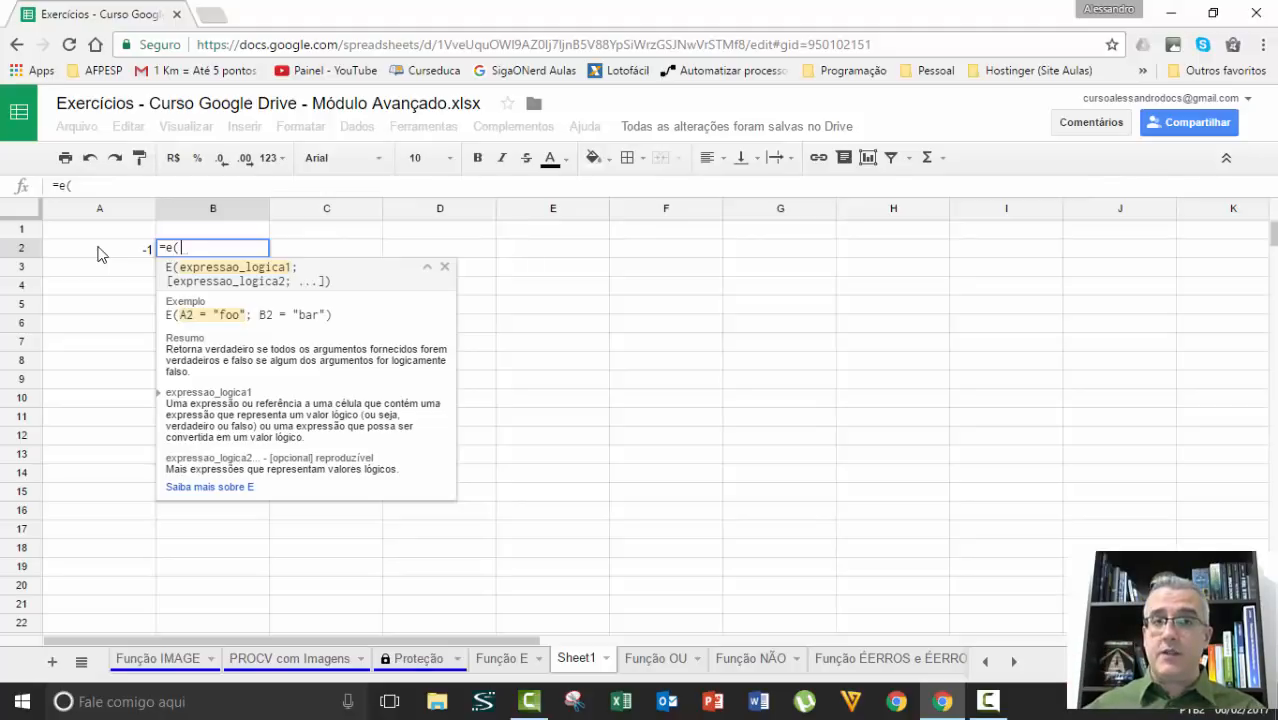
click(98, 253)
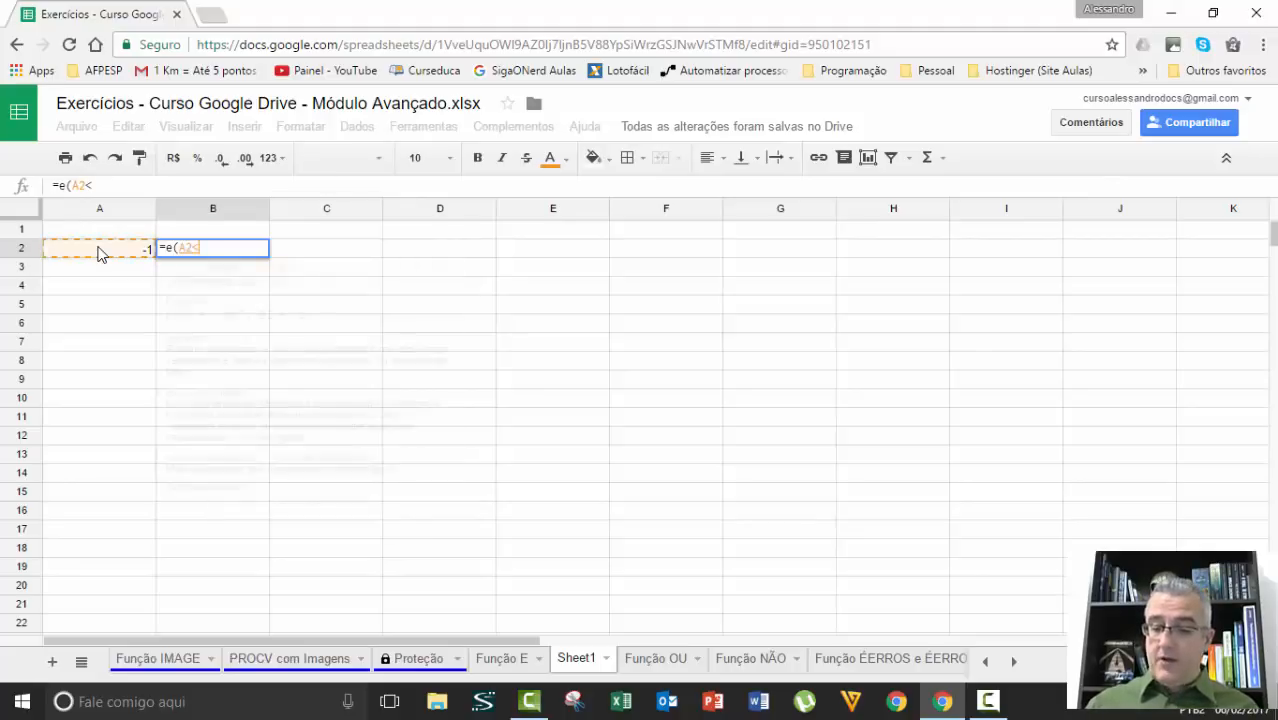
text(<0)
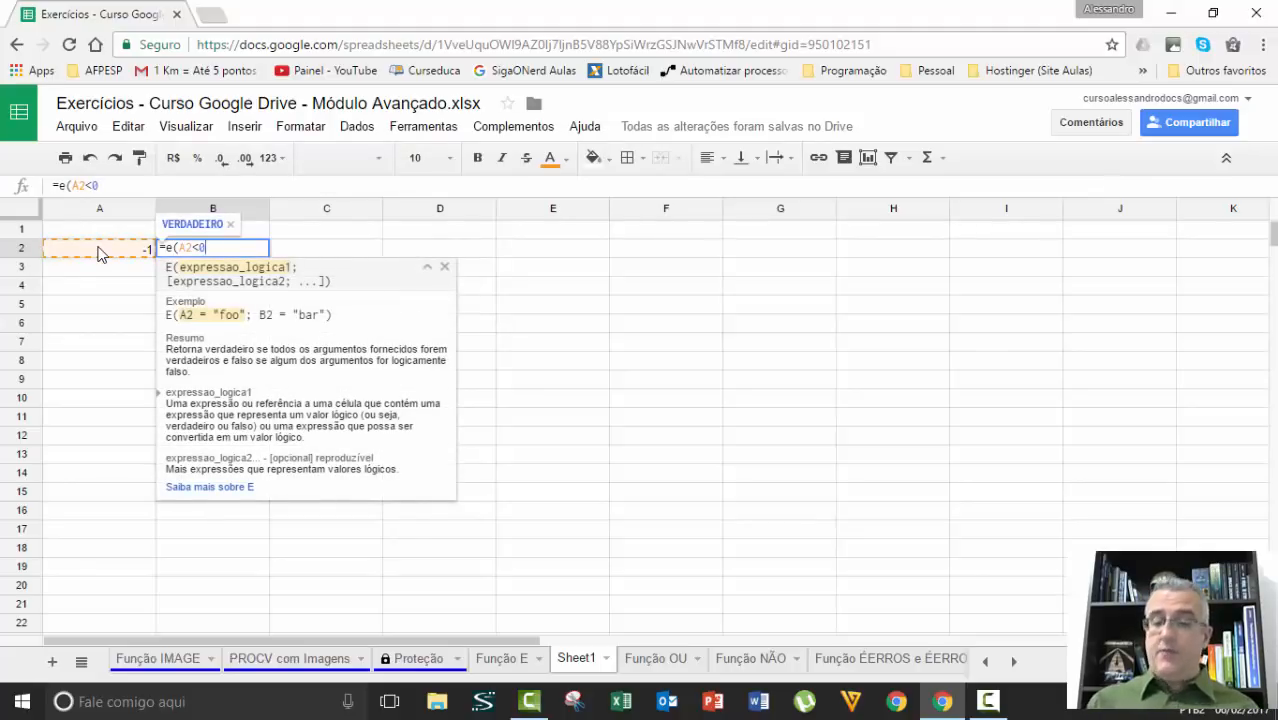
text())
key(Return)
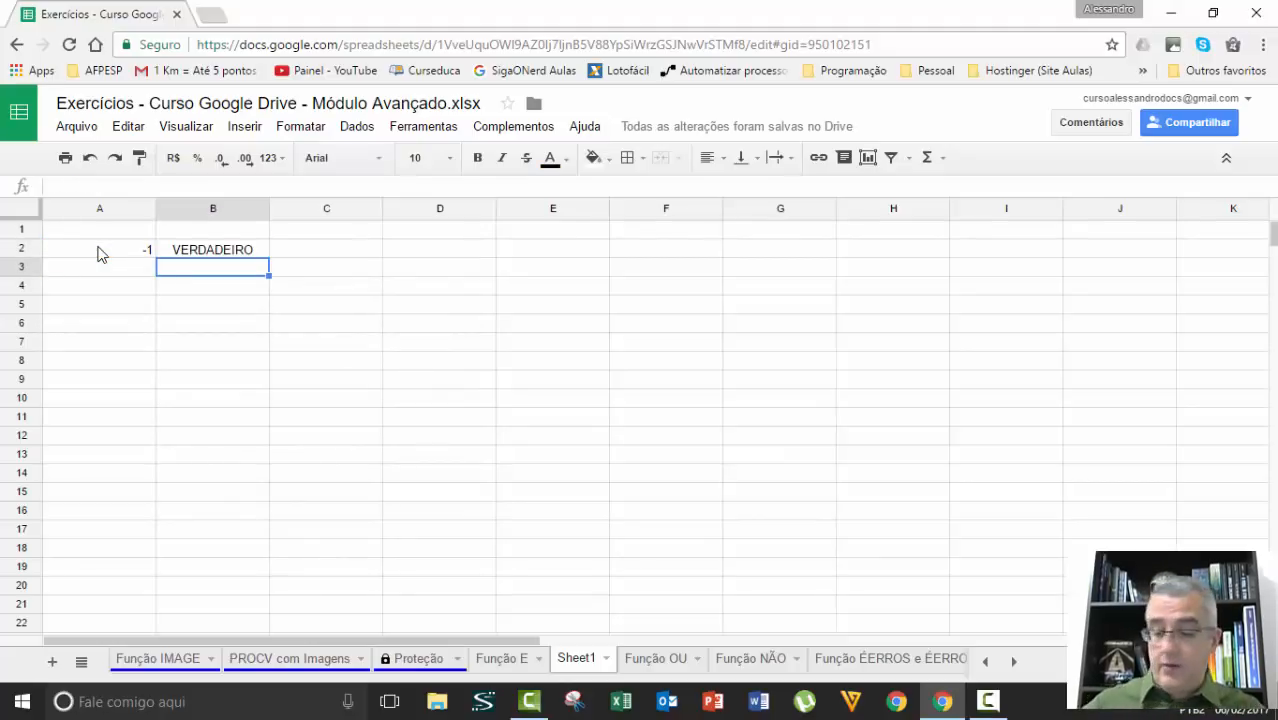
Change A2 to 5 and inspect the E formula in B2 without altering it.
key(Up)
key(Left)
text(5)
key(Return)
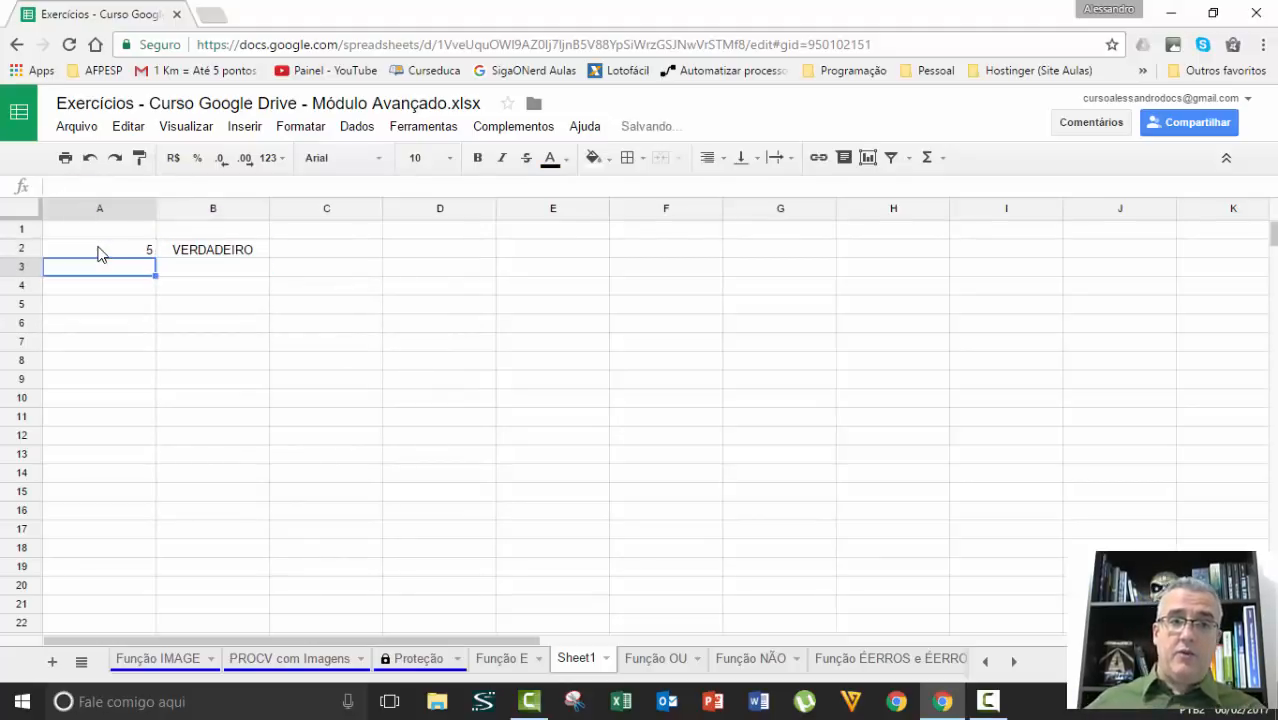
key(Up)
key(Right)
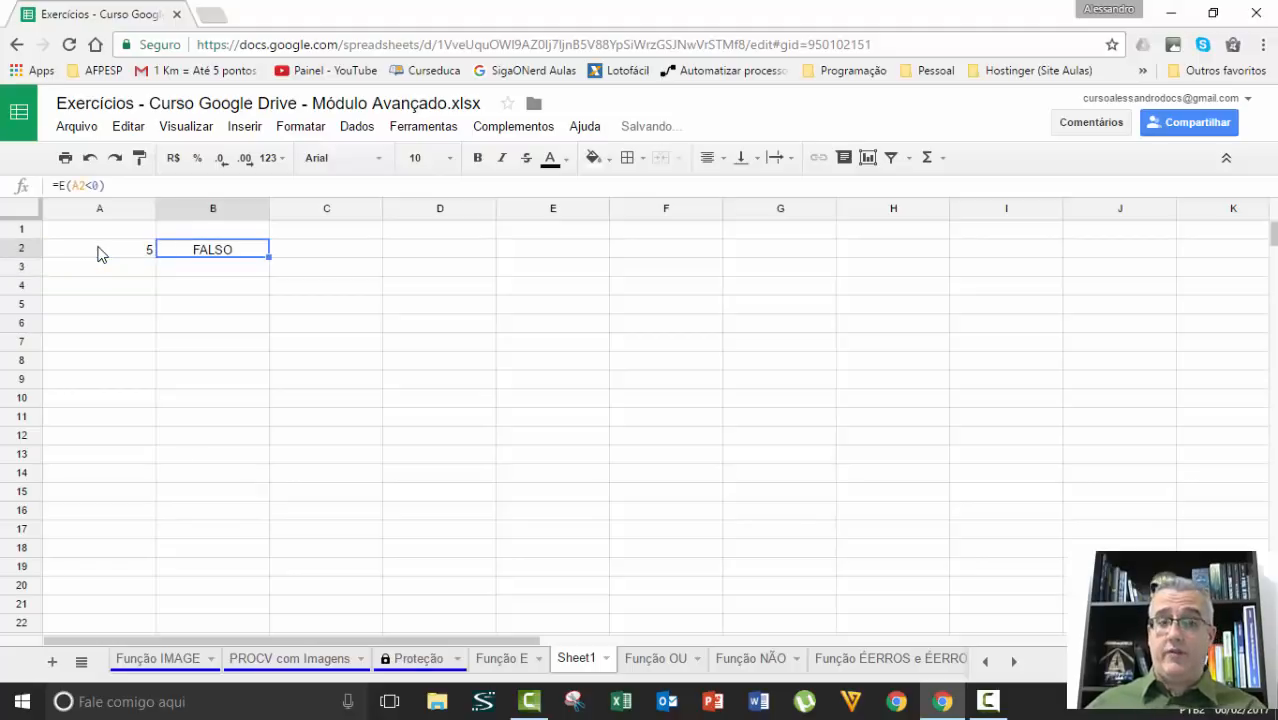
key(F2)
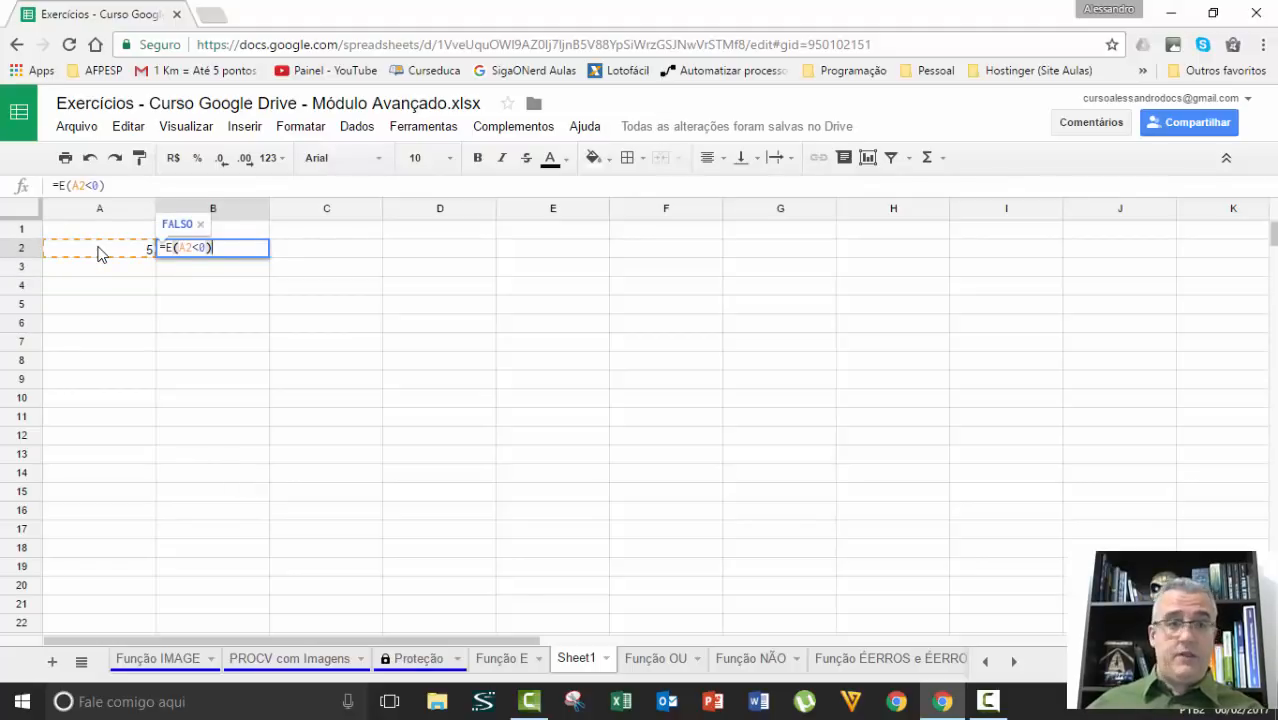
key(Escape)
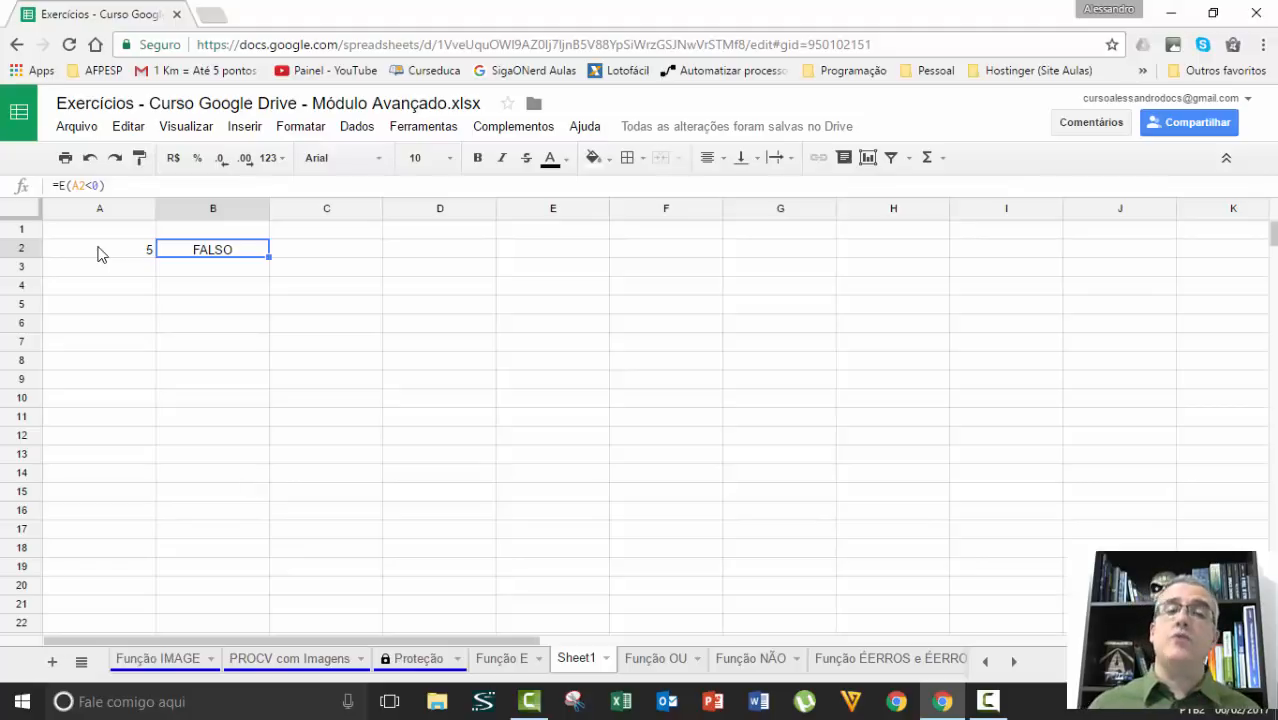
Clear the test contents of cells B2 and A2.
key(Delete)
click(98, 251)
key(Delete)
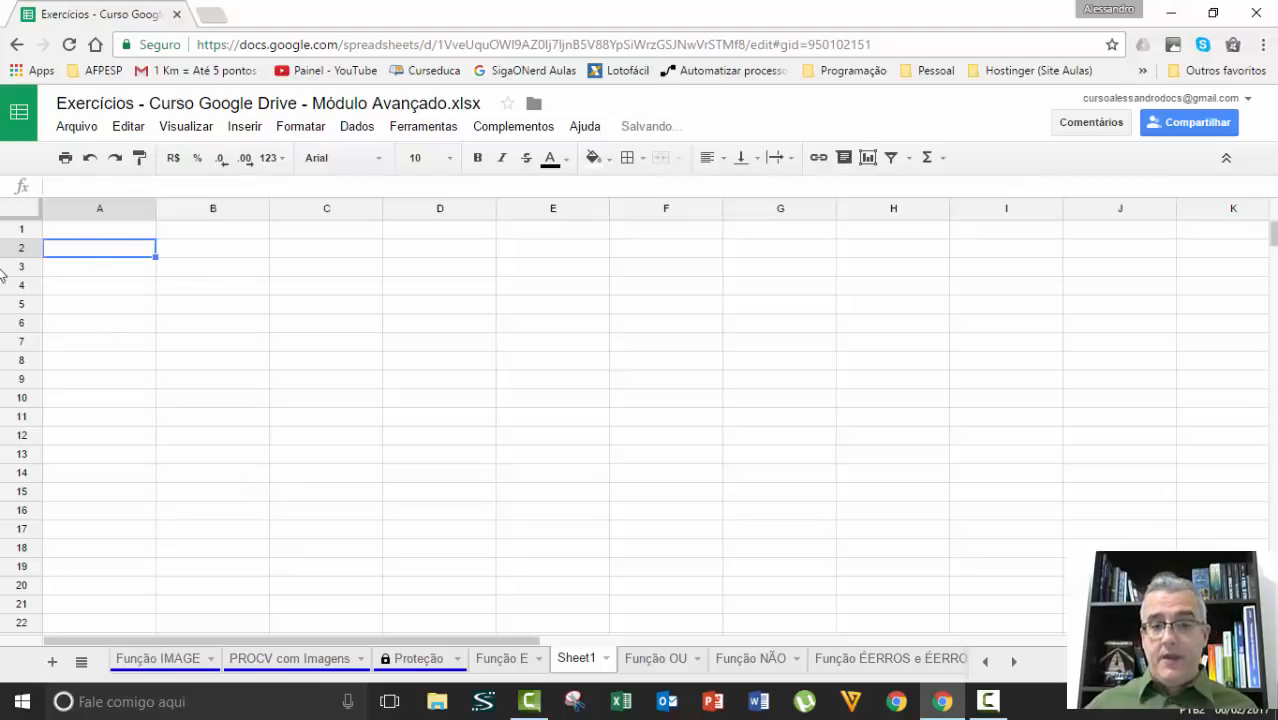
Go to the Função E sheet and examine the row 8 instruction, the fields A10 to G10 and the merged result cell H10.
click(508, 660)
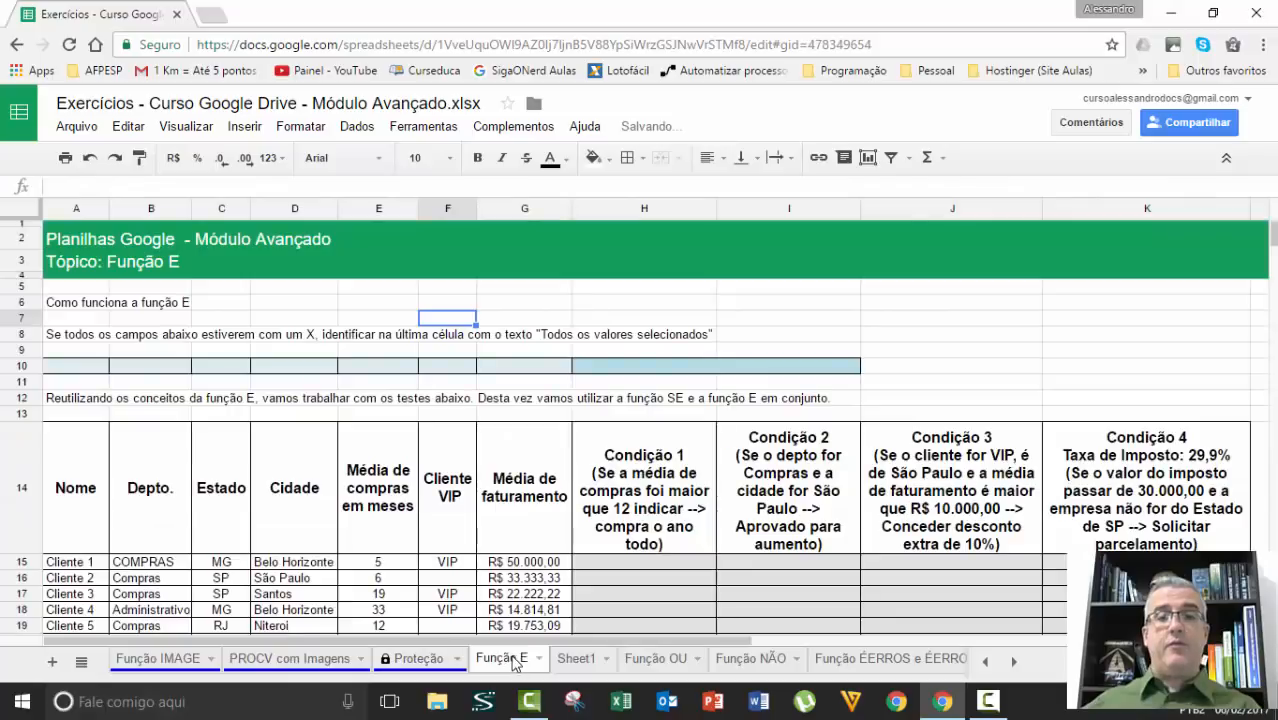
click(60, 337)
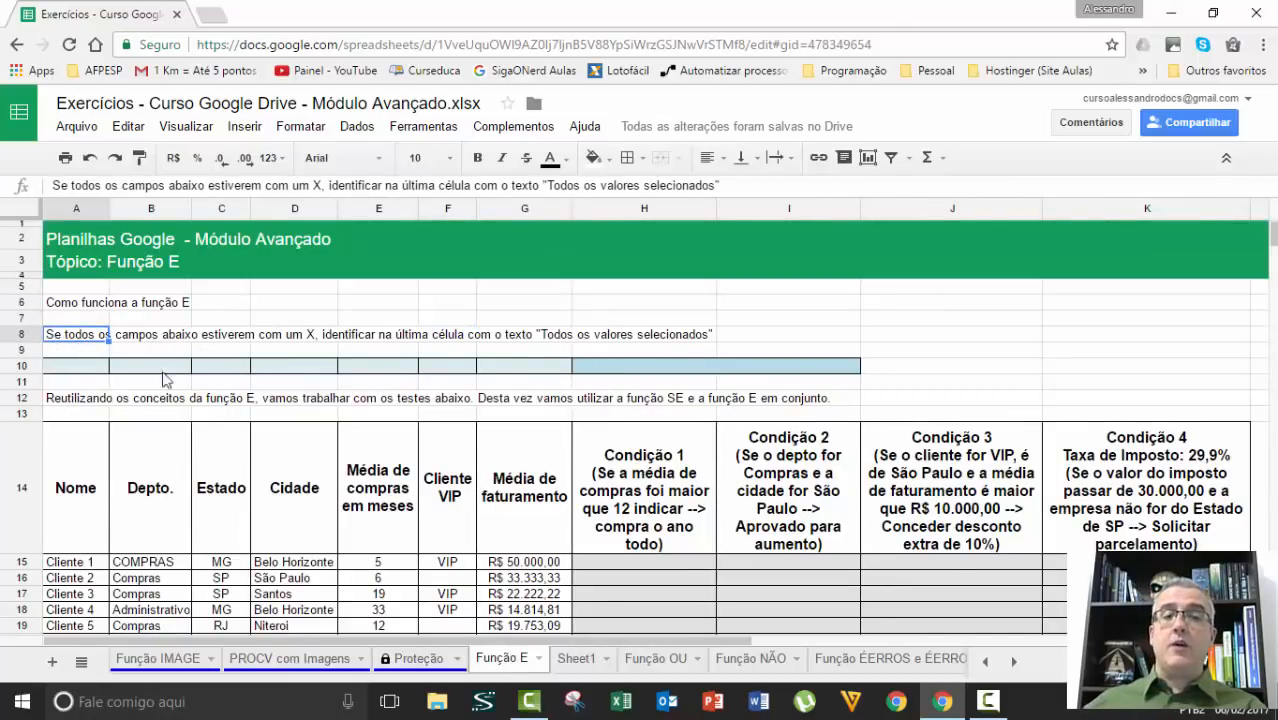
click(106, 370)
click(149, 372)
click(233, 372)
click(290, 372)
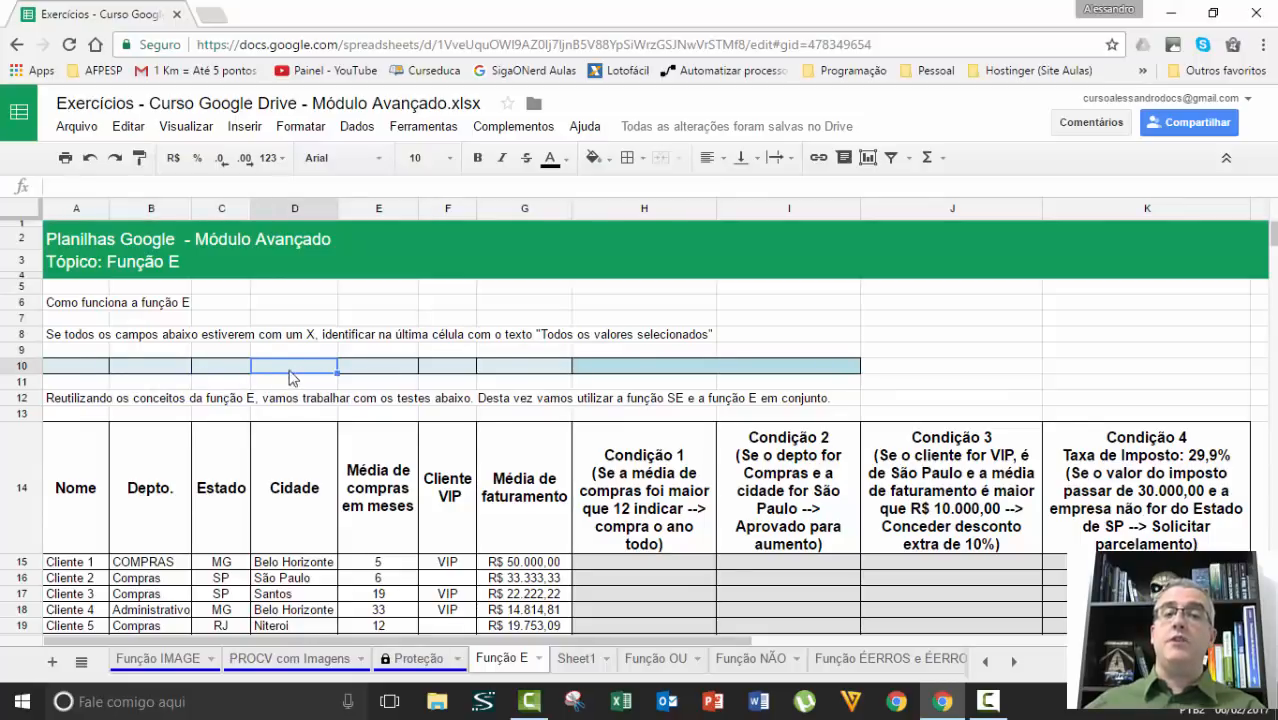
click(403, 373)
click(440, 373)
click(530, 375)
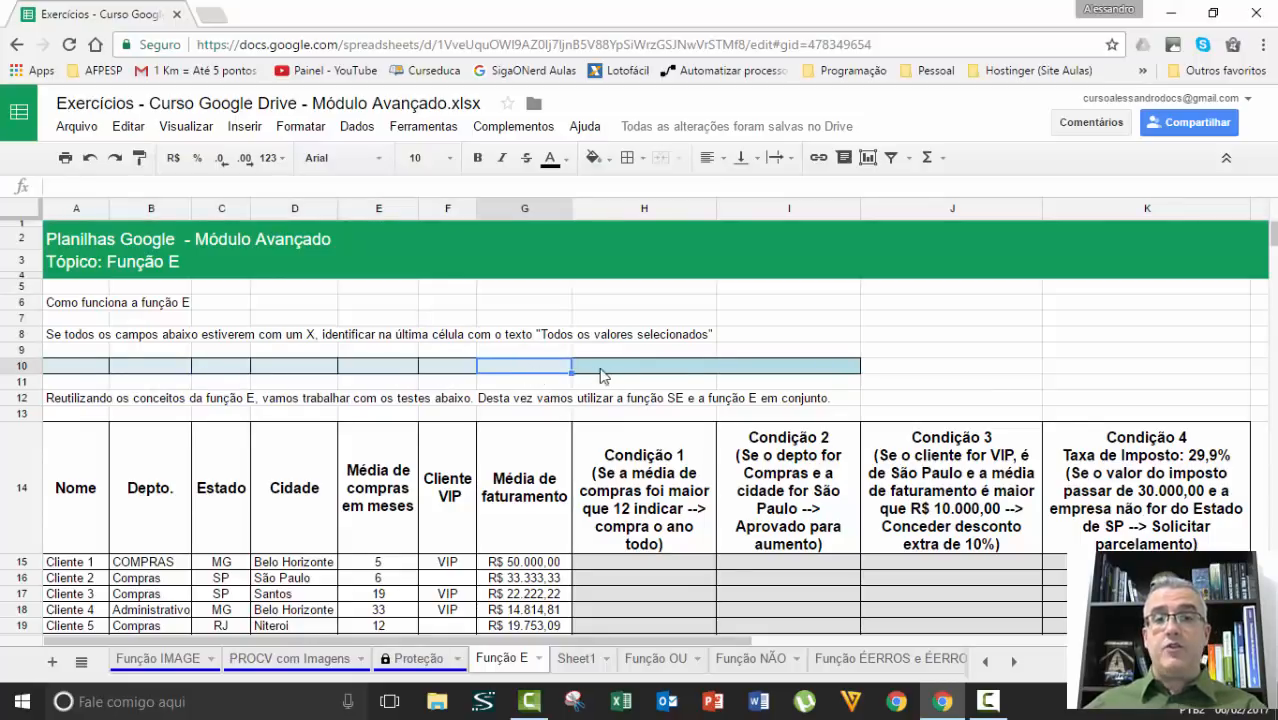
click(605, 375)
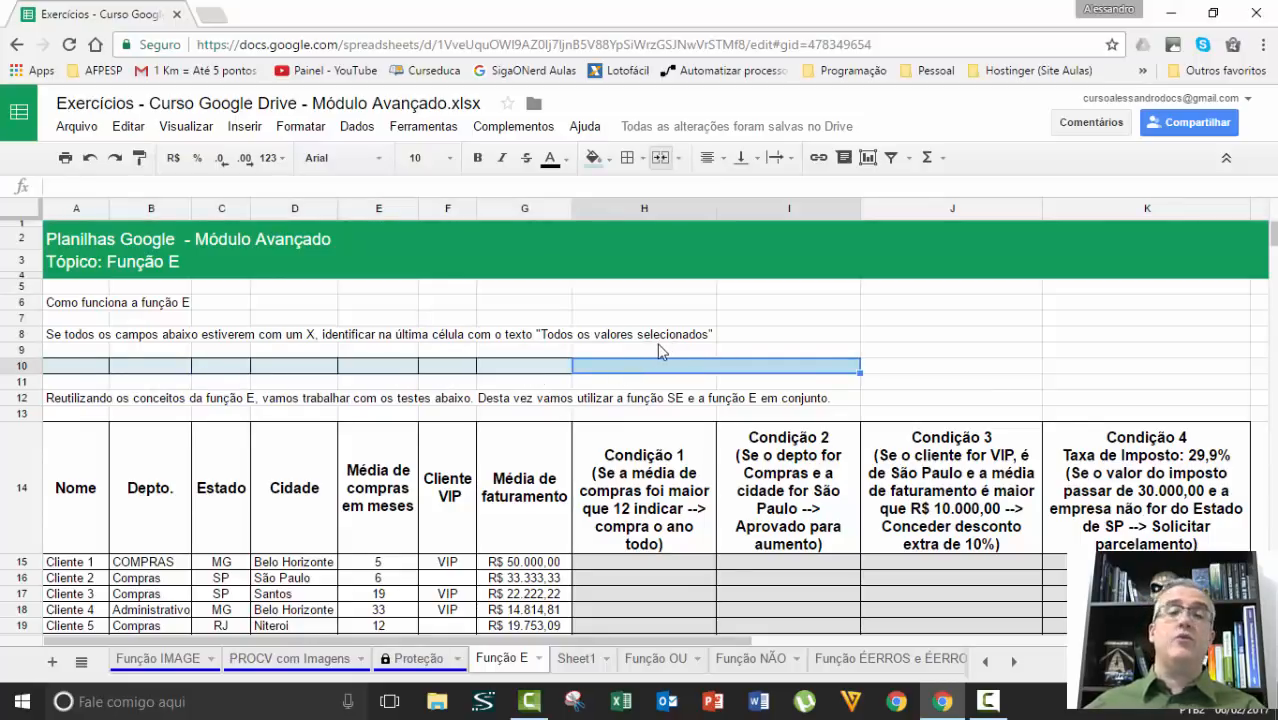
Fill each of the cells A10 through G10 with X.
click(100, 350)
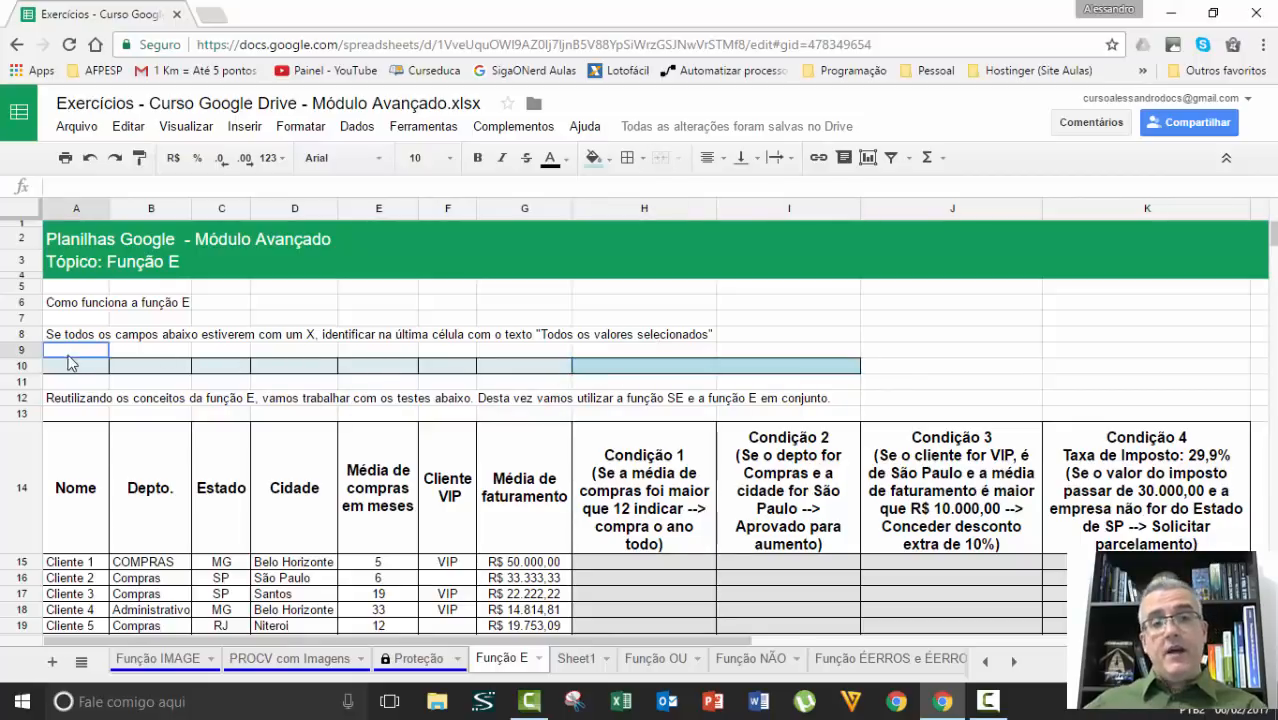
click(96, 372)
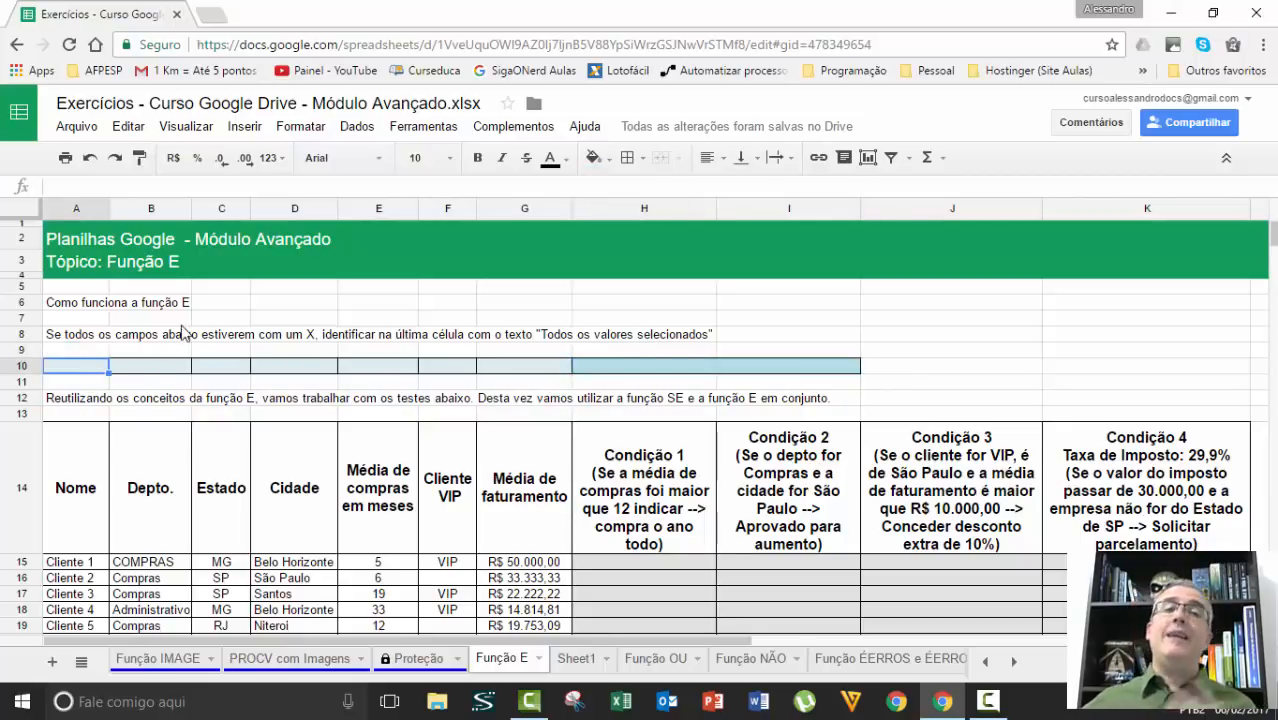
text(X)
key(Tab)
text(X)
key(Tab)
text(X)
key(Tab)
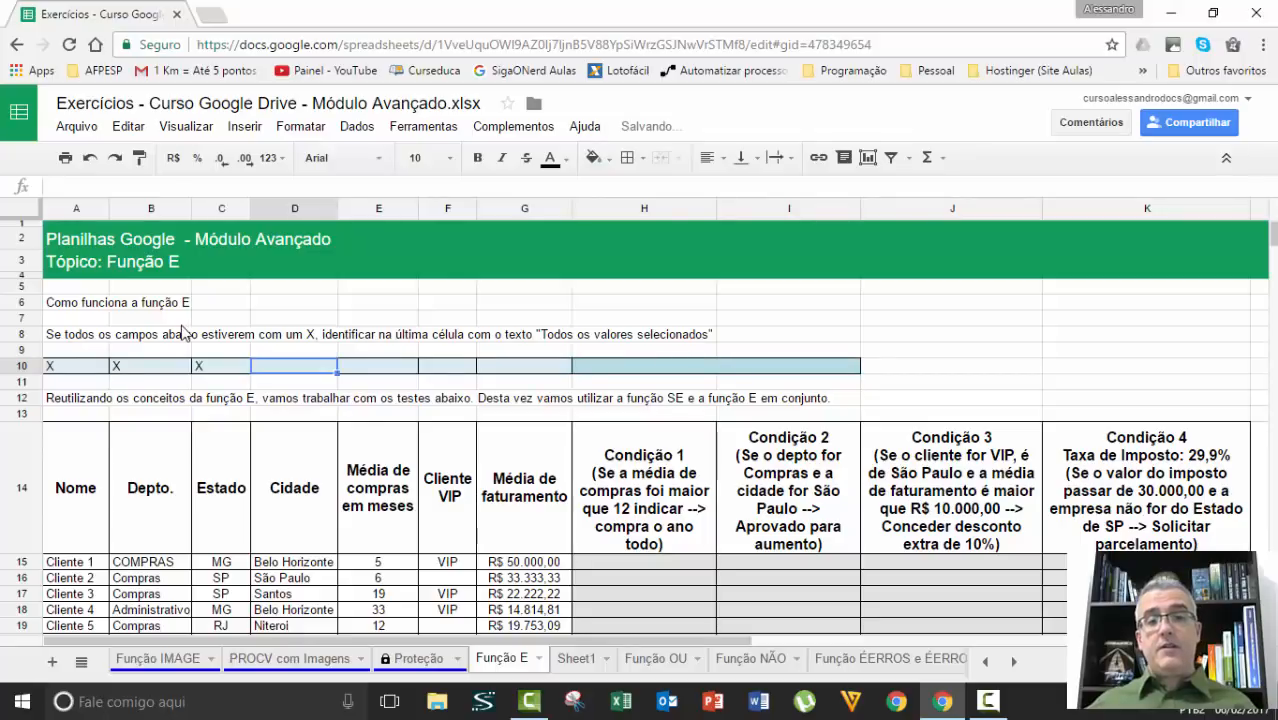
text(X	X)
key(Tab)
text(X)
key(Tab)
text(X)
key(Tab)
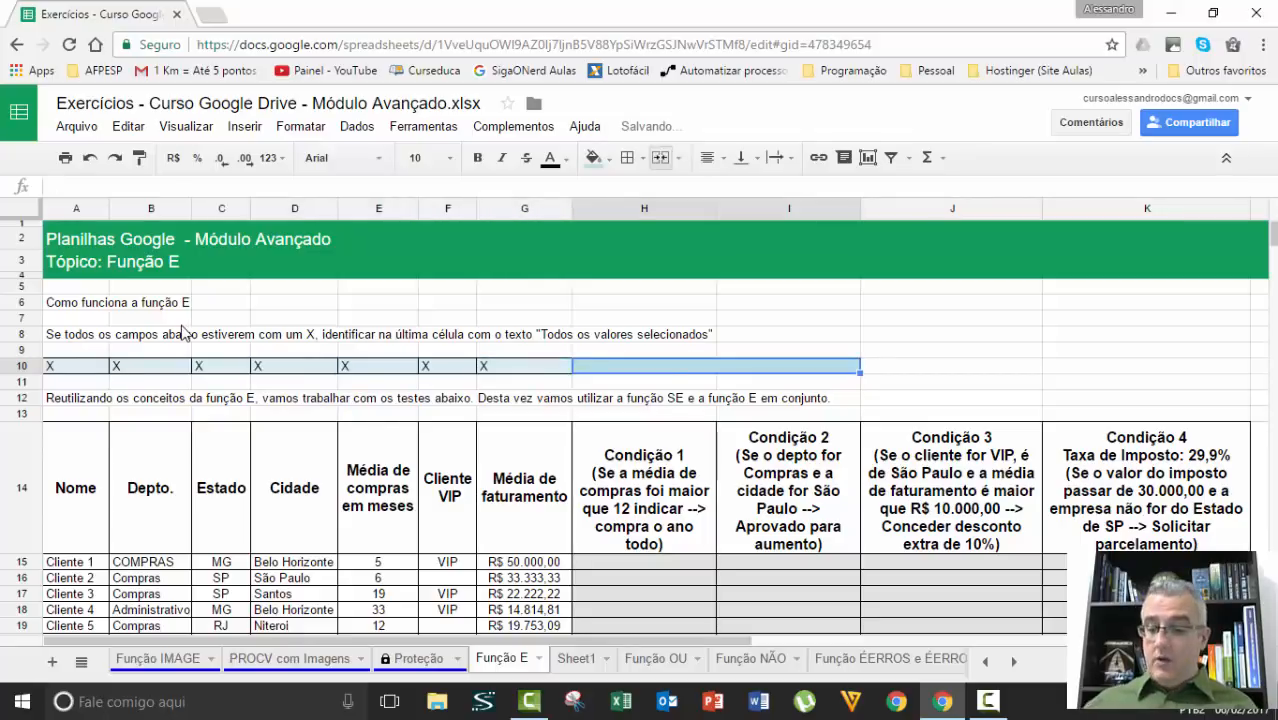
text(=SE()
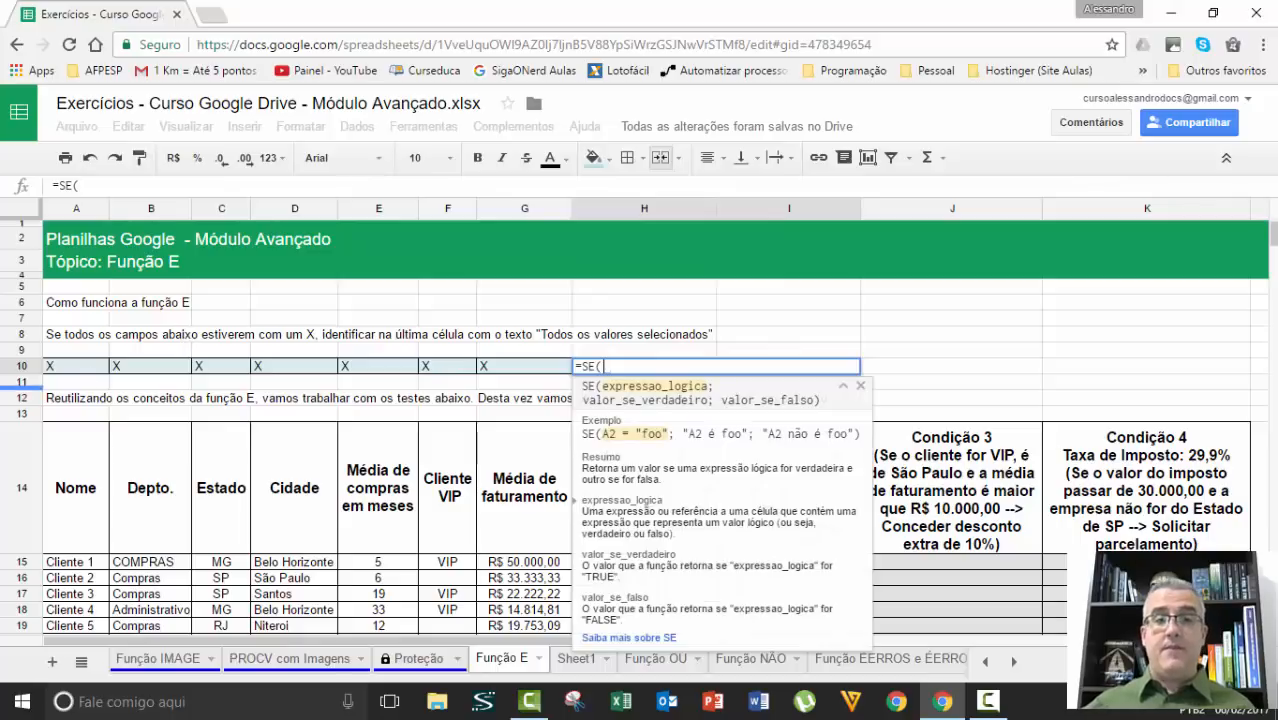
click(64, 367)
text(="x")
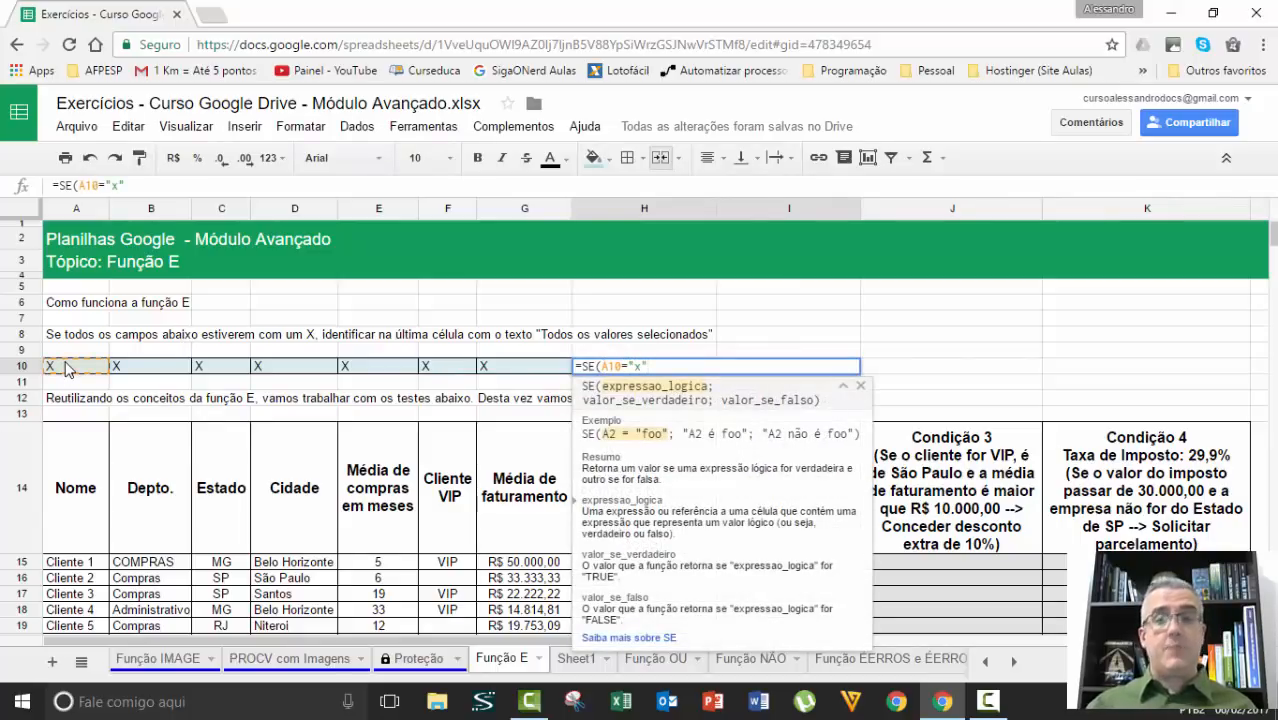
text(;)
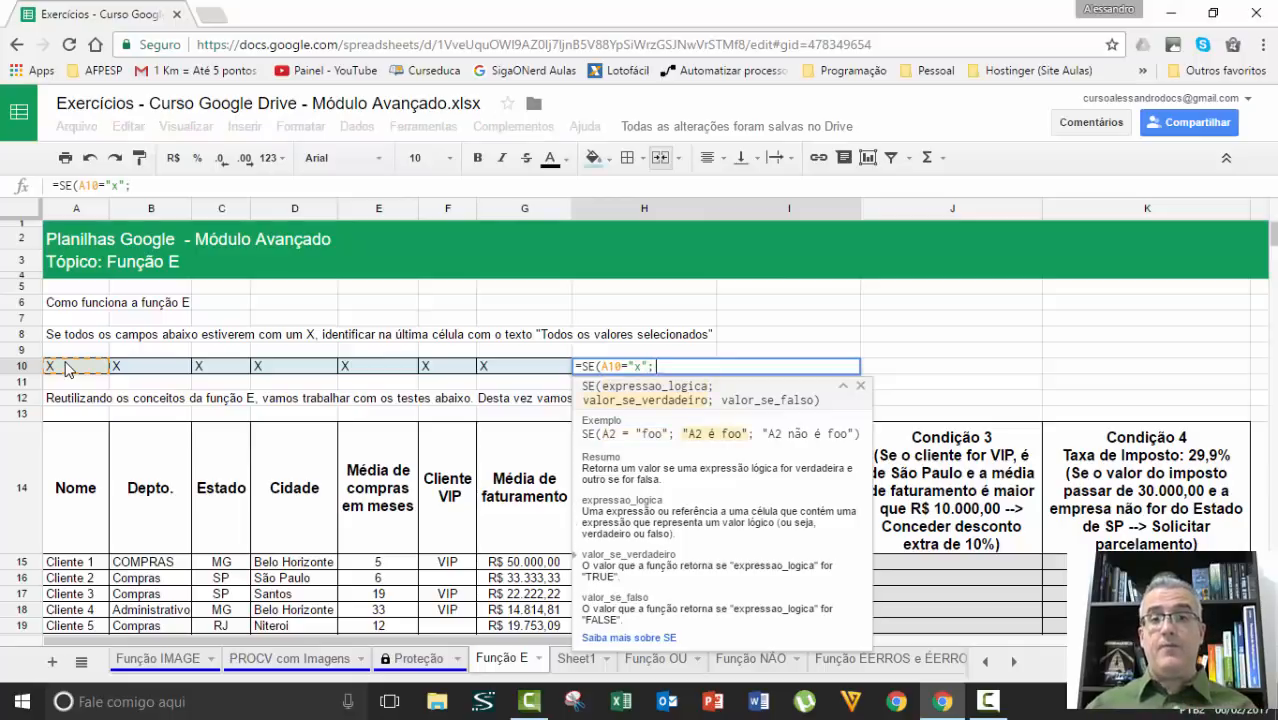
text(SE()
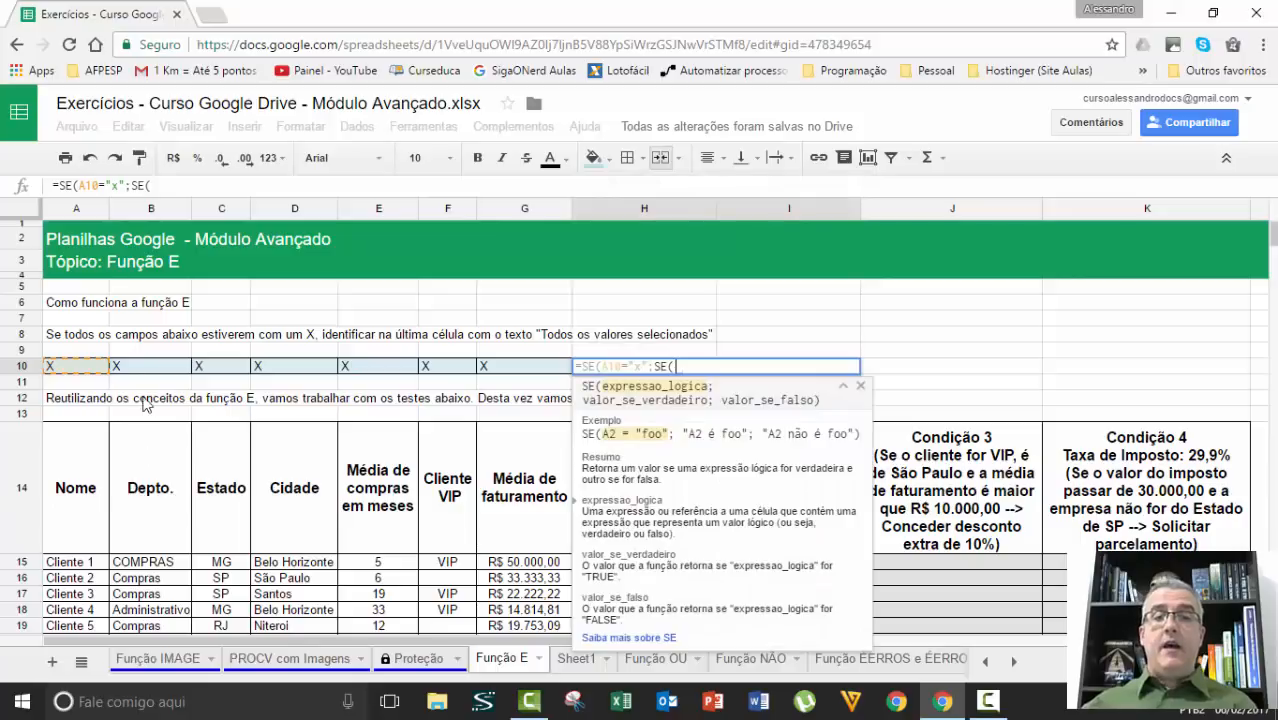
click(155, 370)
text(="x")
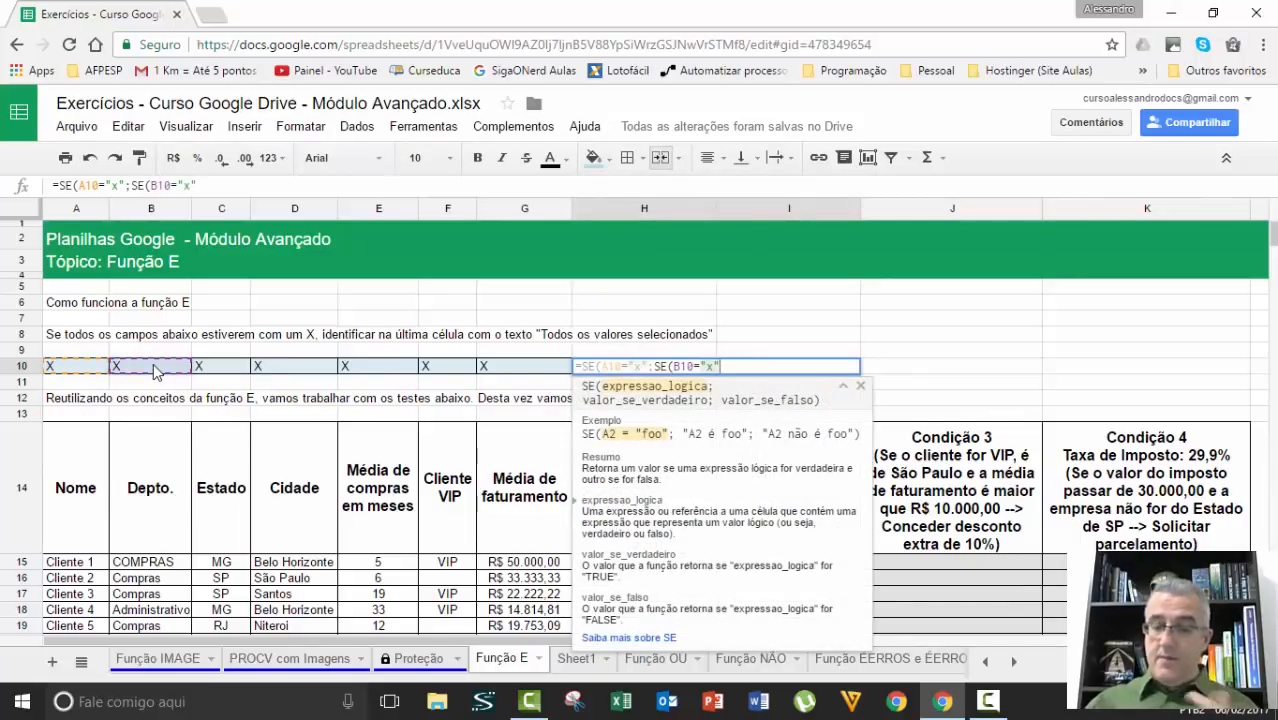
text(;)
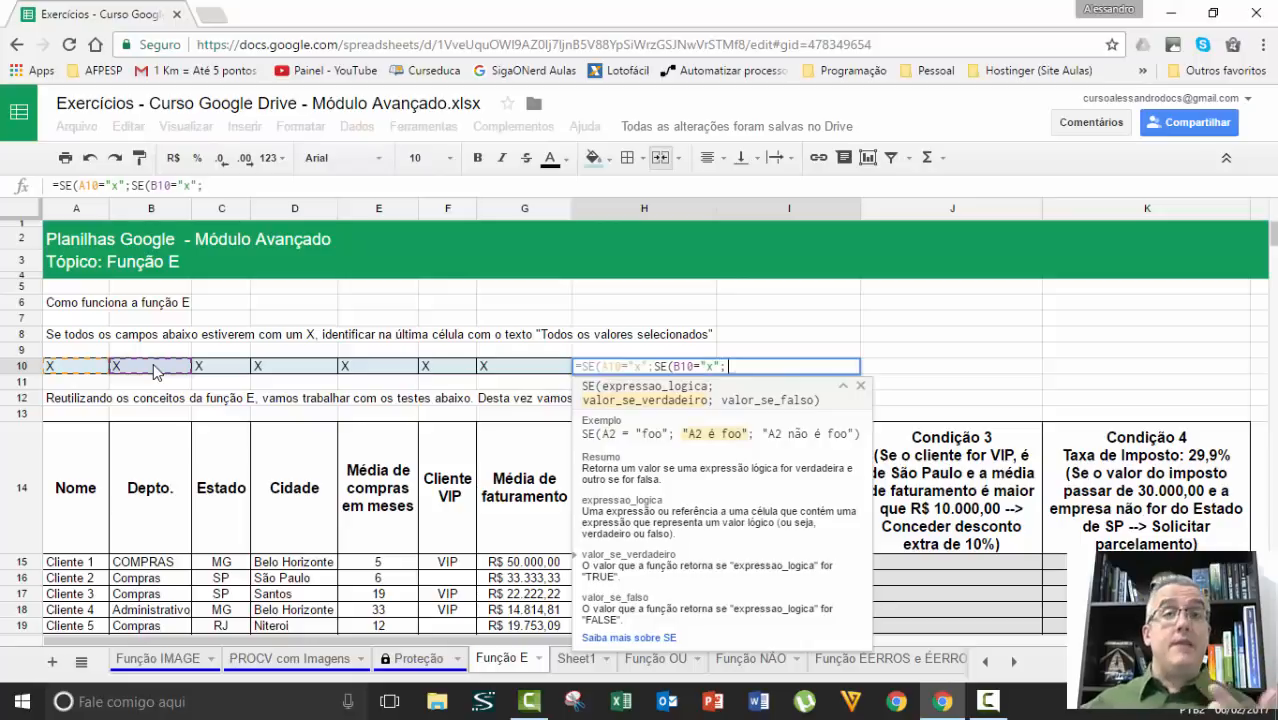
click(213, 367)
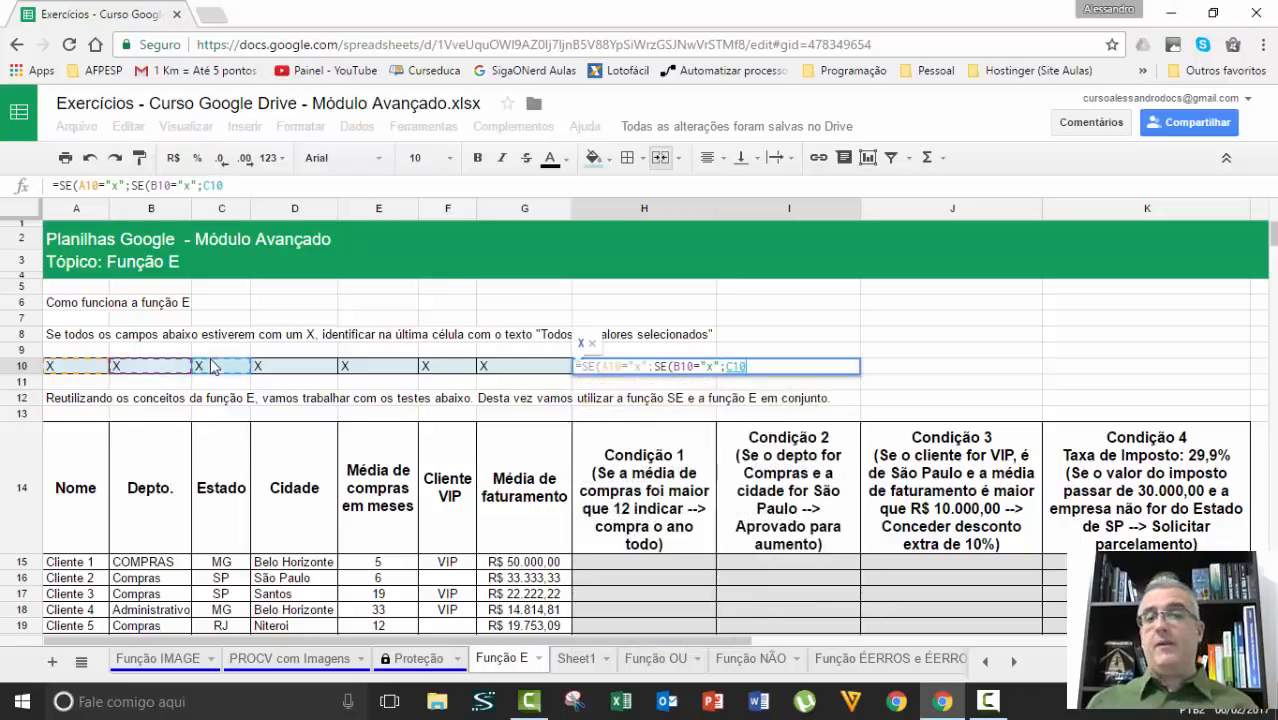
text(="x")
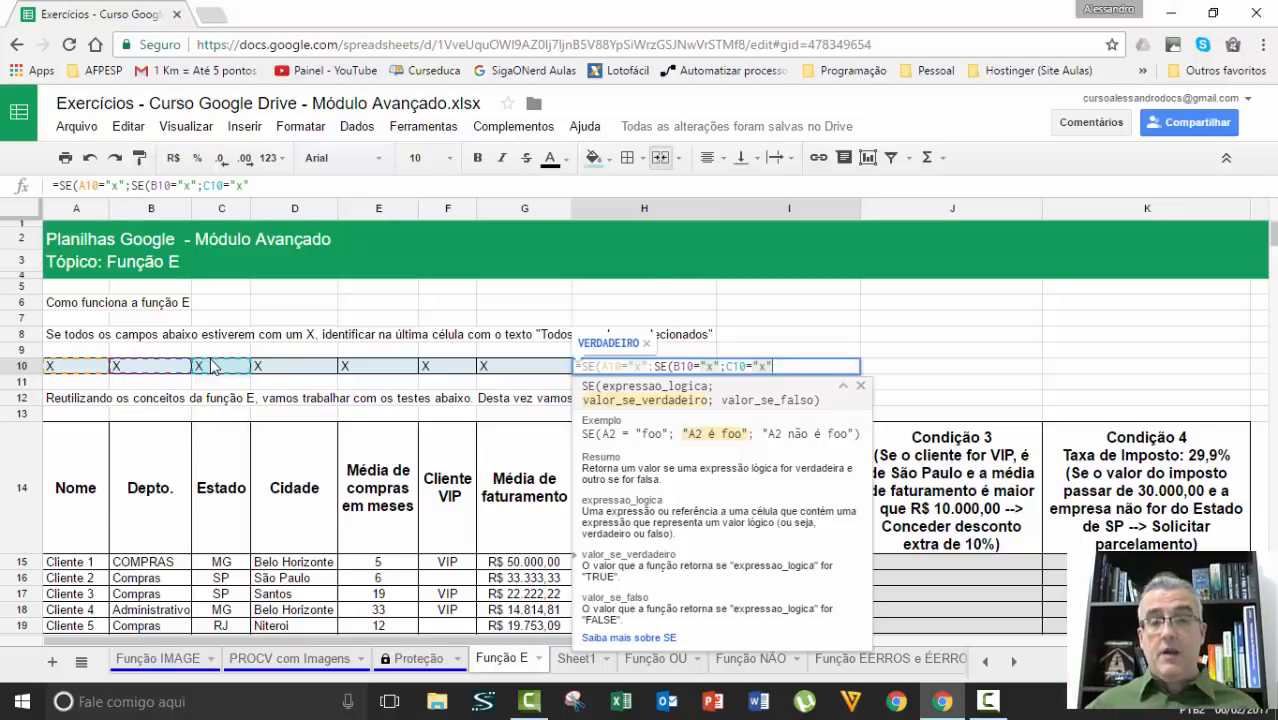
key(Escape)
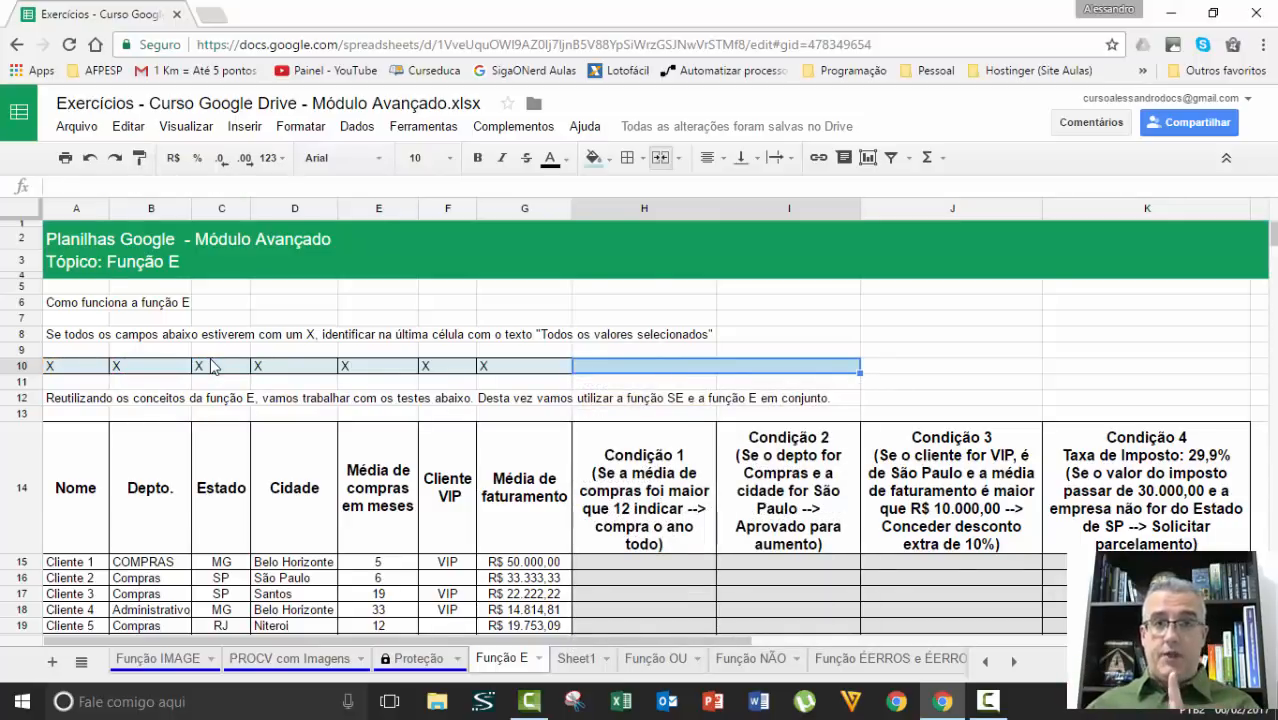
Begin an E formula in merged cell H10 that tests whether A10, B10 and C10 each equal "x".
text(=)
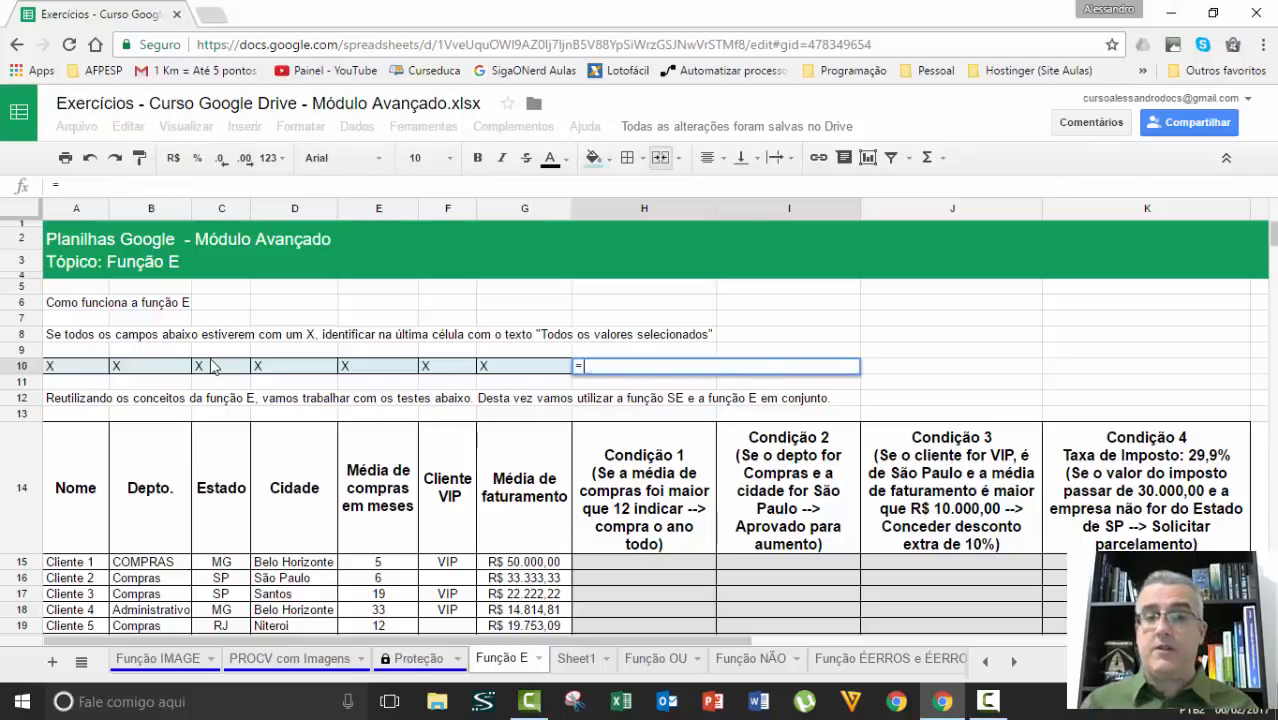
text(E()
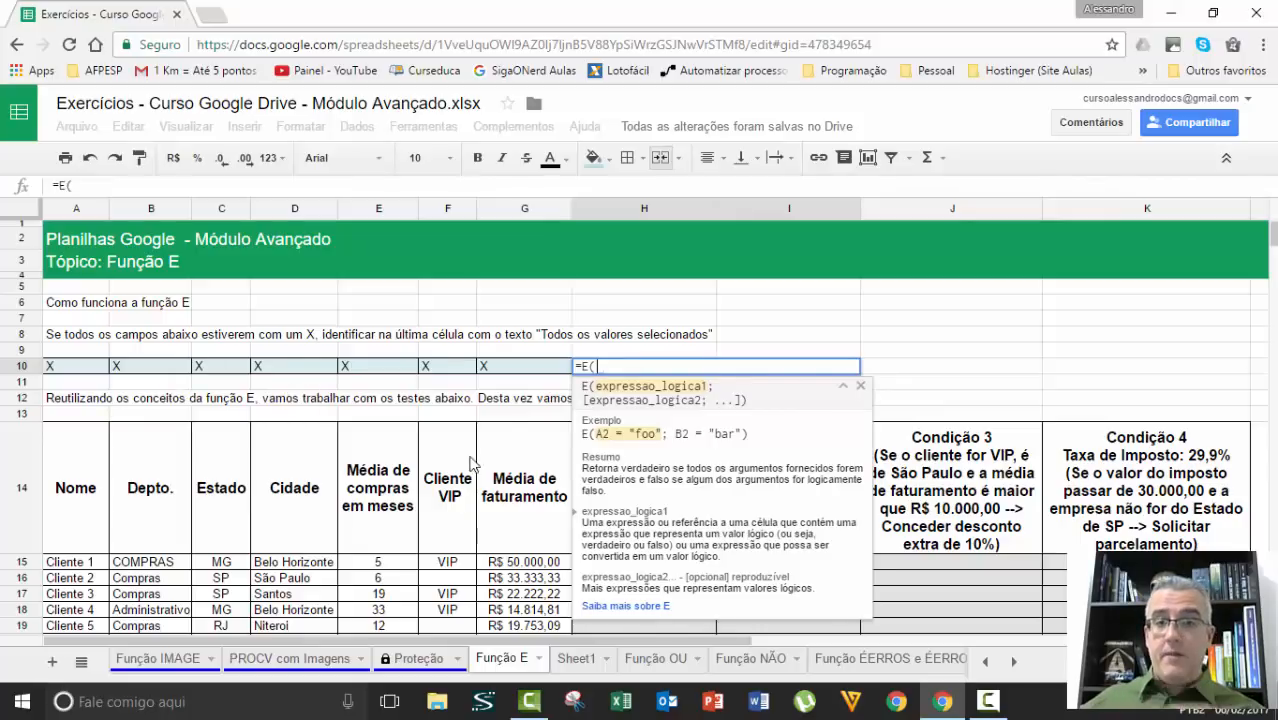
click(75, 372)
text(="x";)
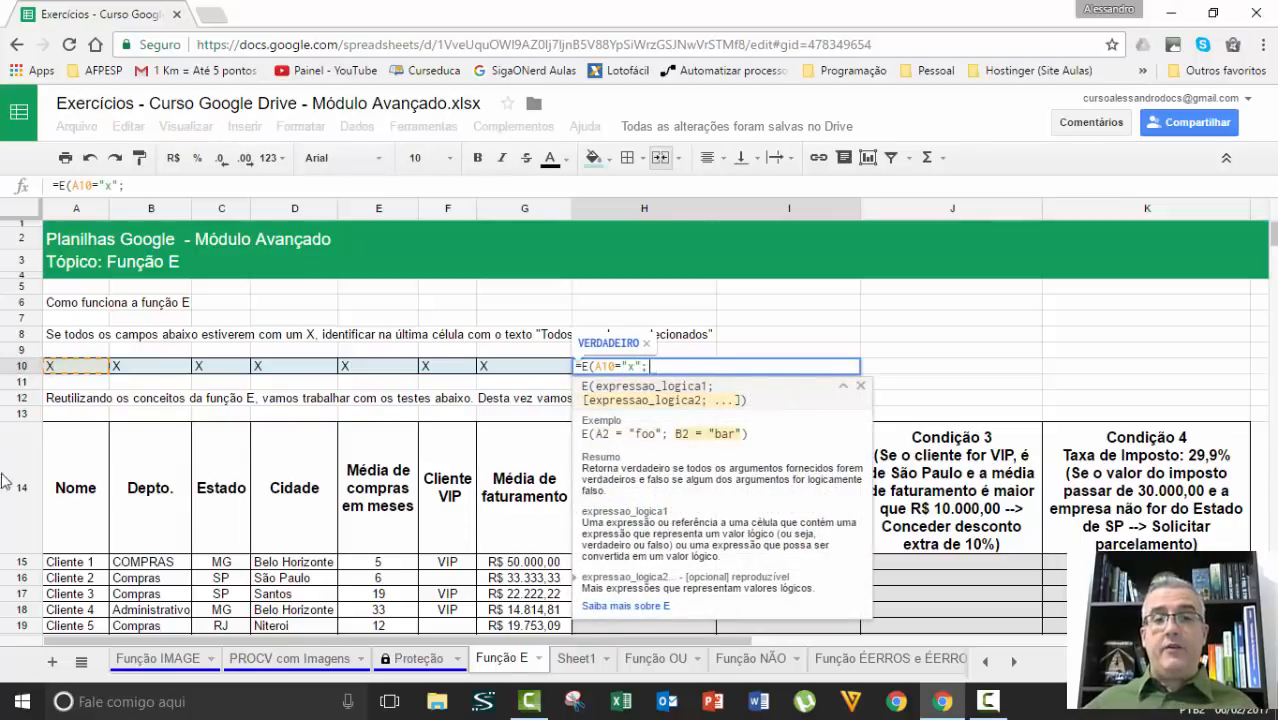
click(133, 374)
text(="x")
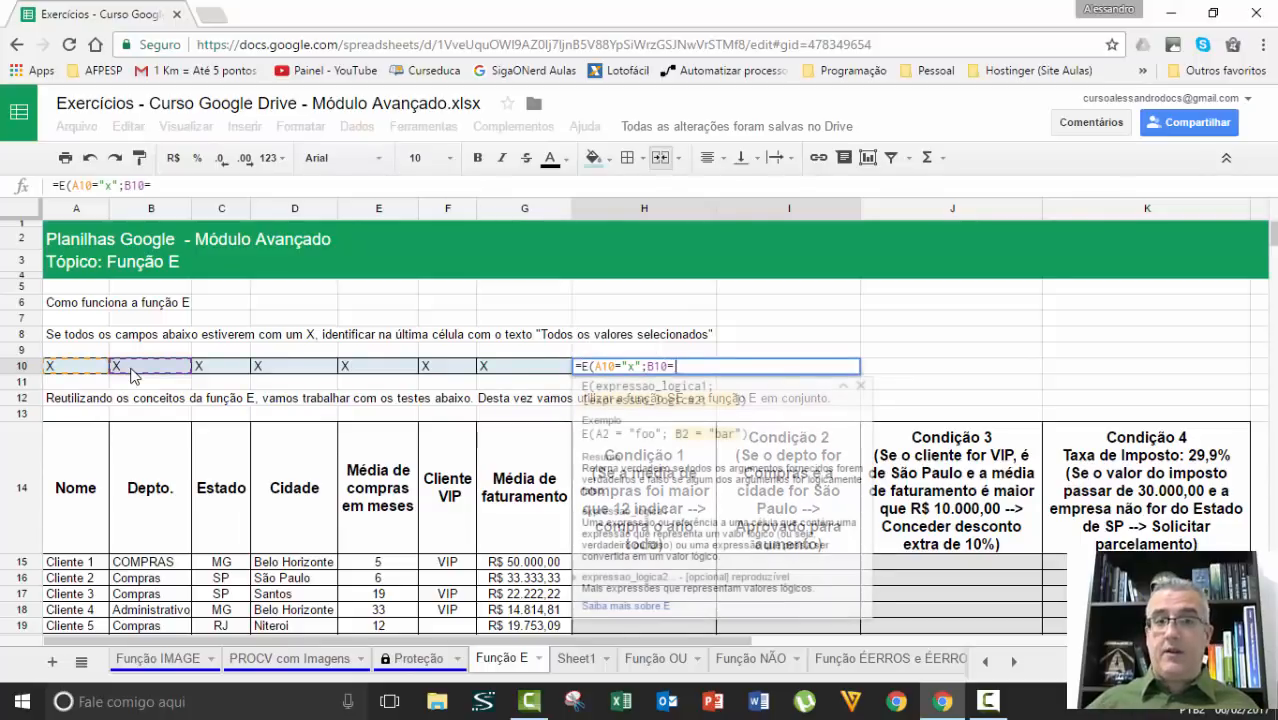
text(;)
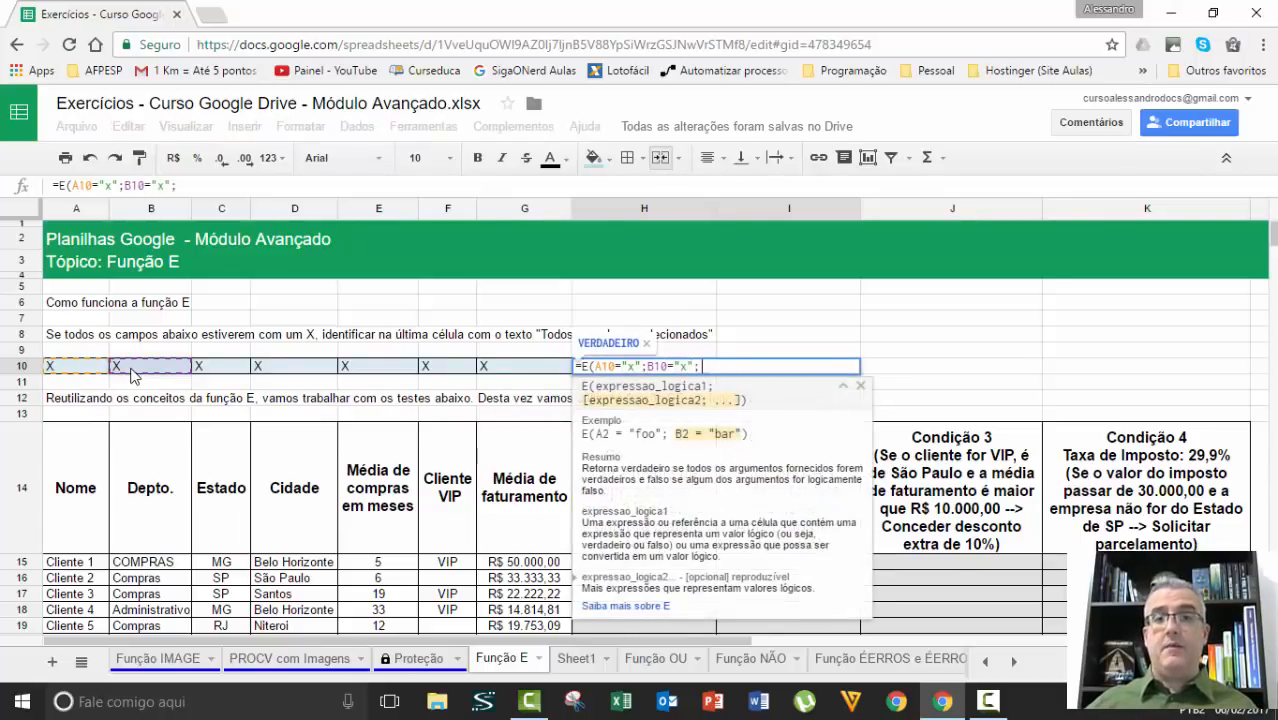
click(236, 377)
text(=")
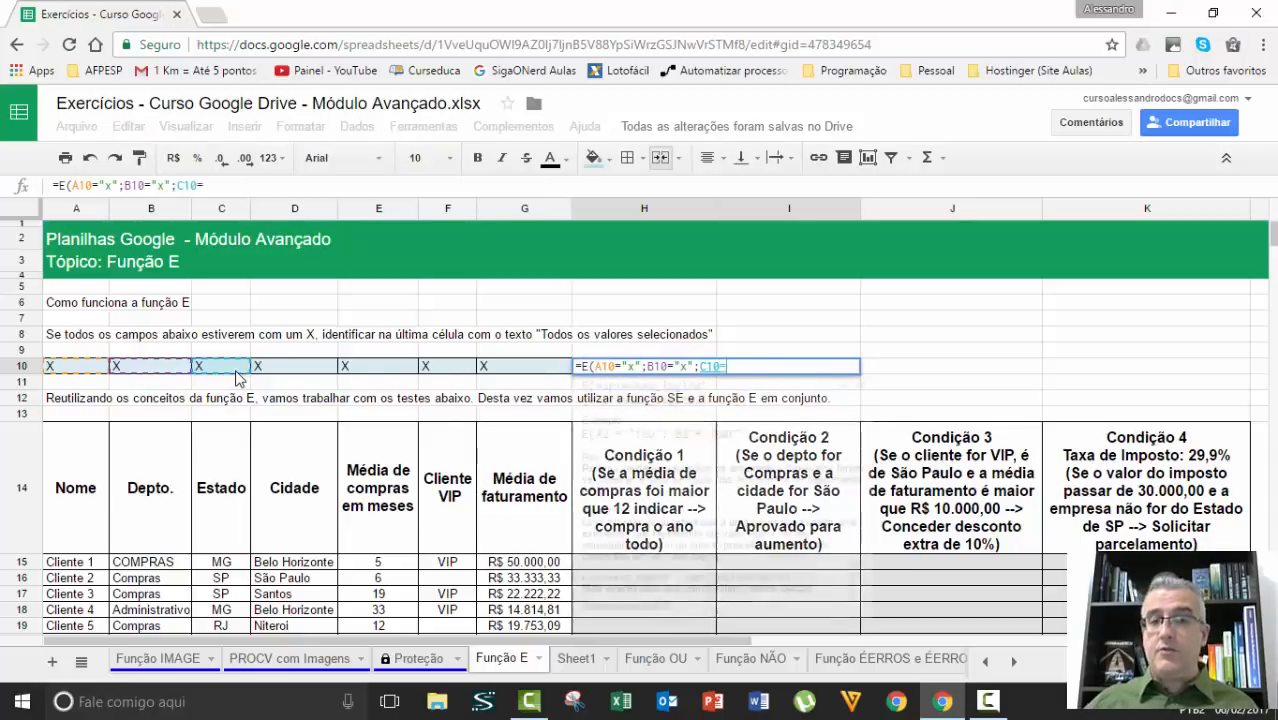
text("X)
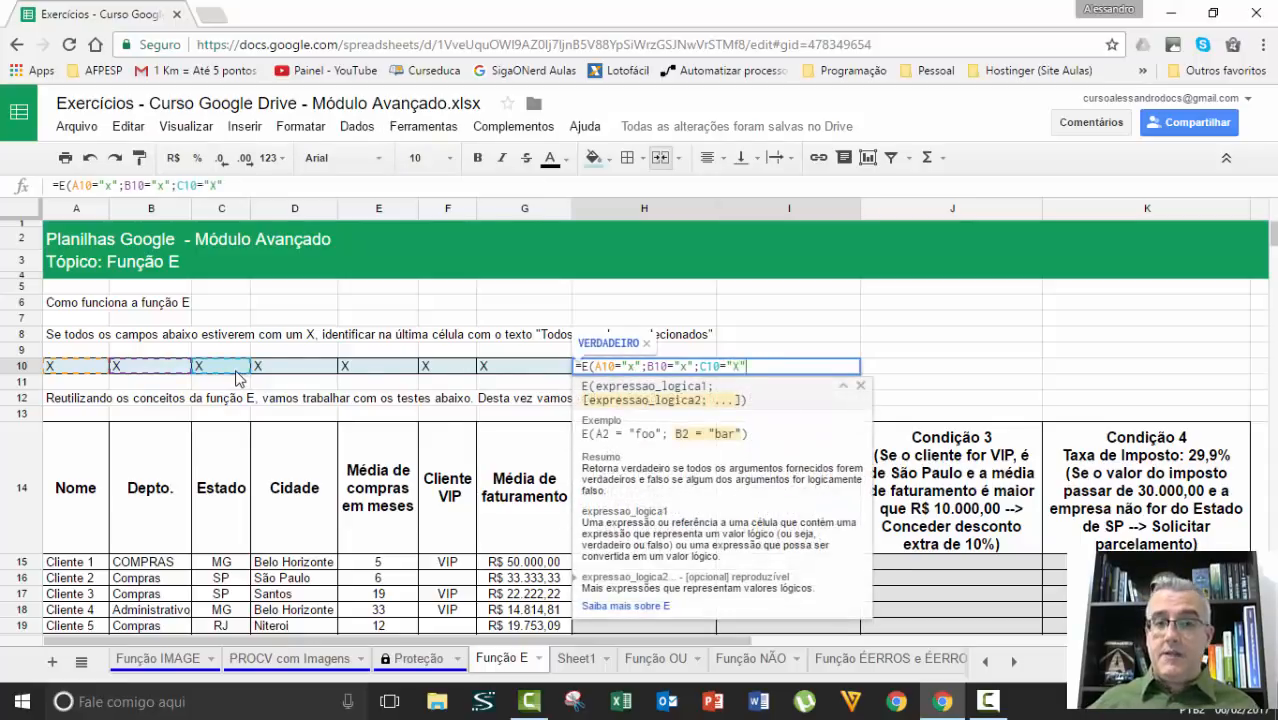
text(;)
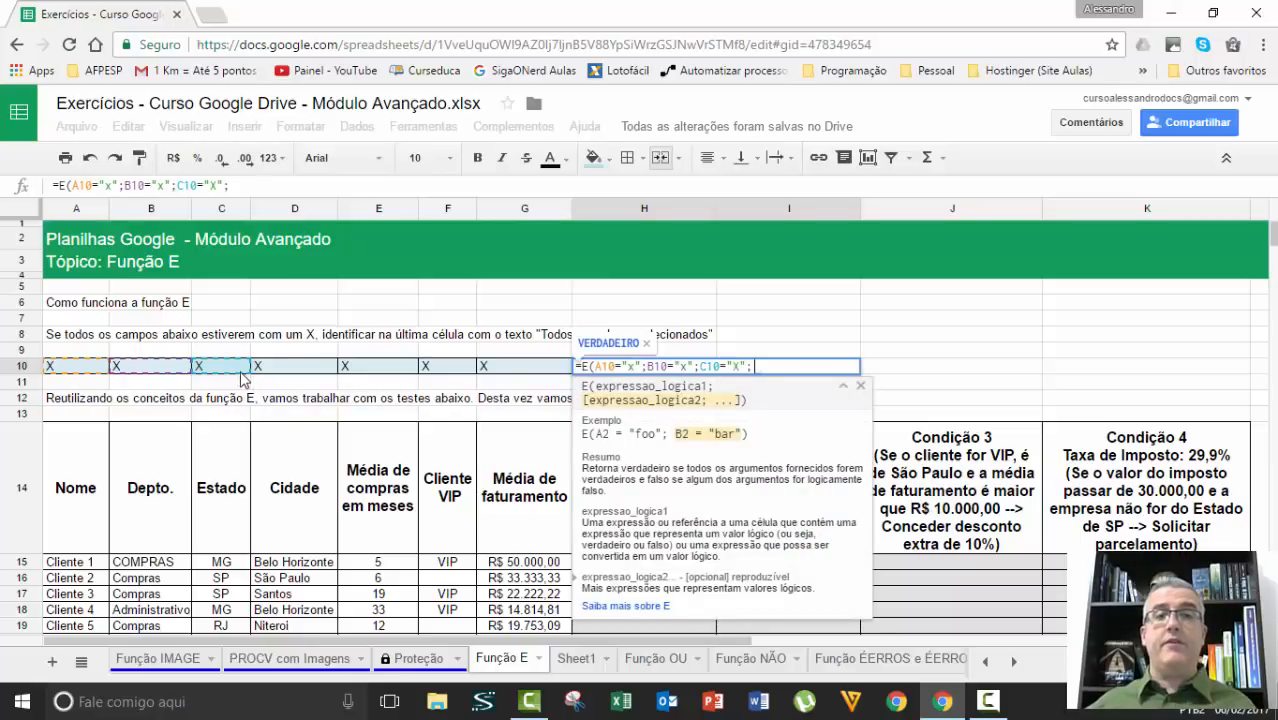
Complete the E formula in H10 with the same "x" test for D10, E10, F10 and G10, and enter it.
click(316, 376)
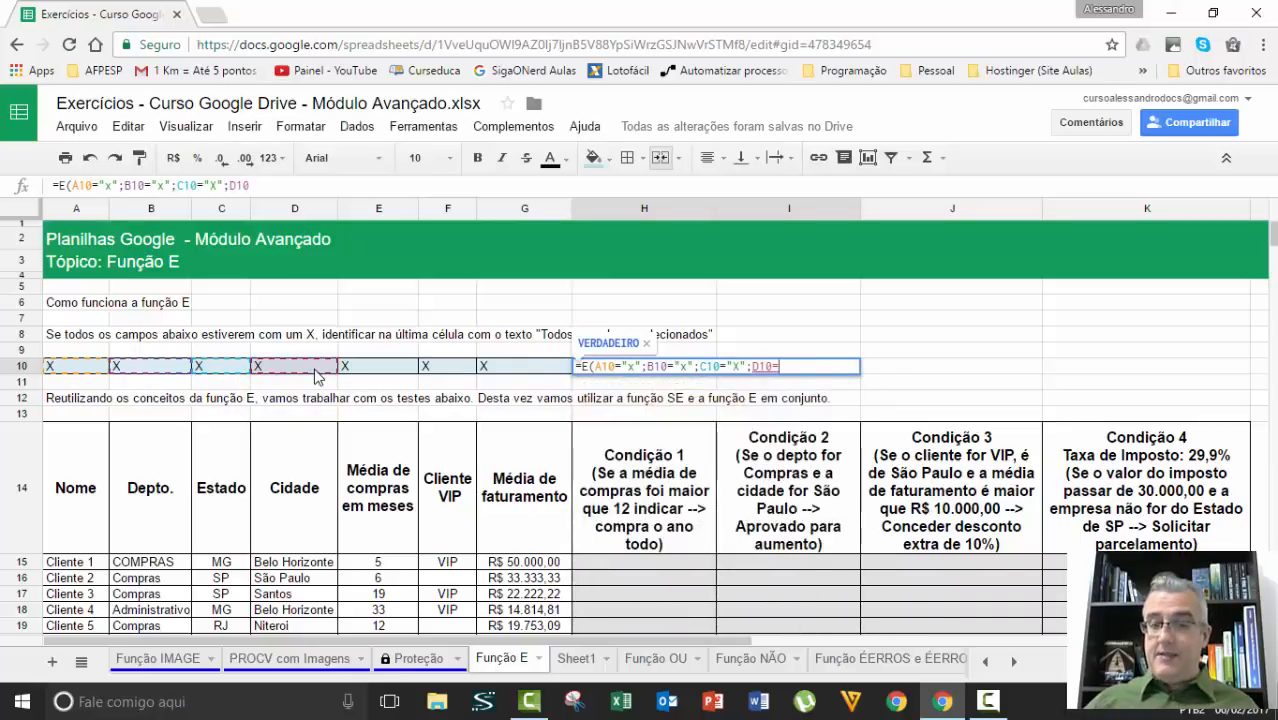
text(="x";)
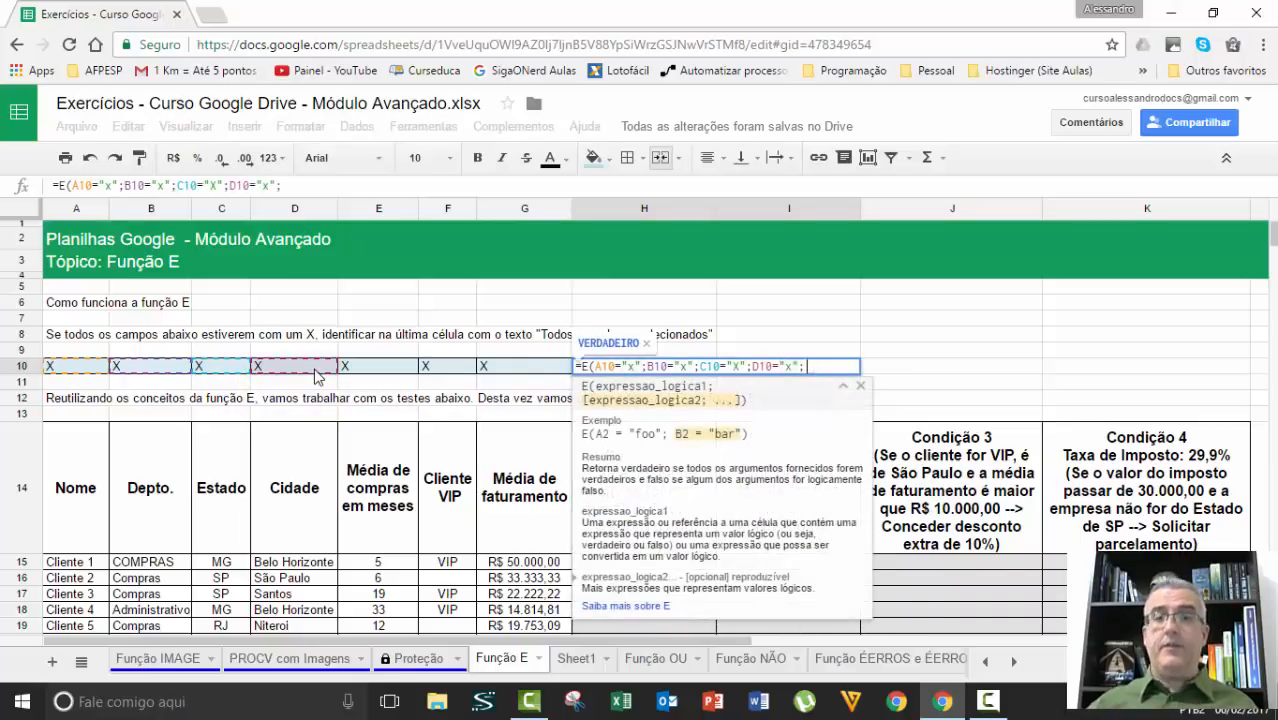
click(348, 372)
text(=)
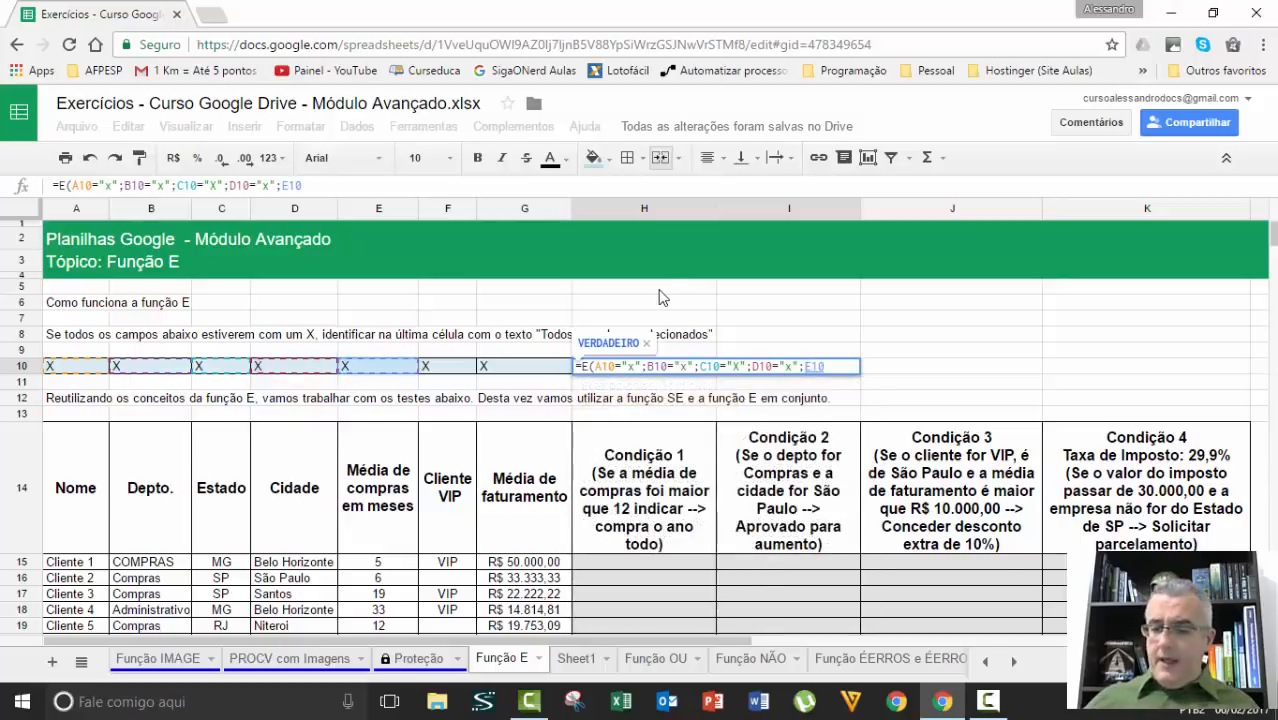
text("x")
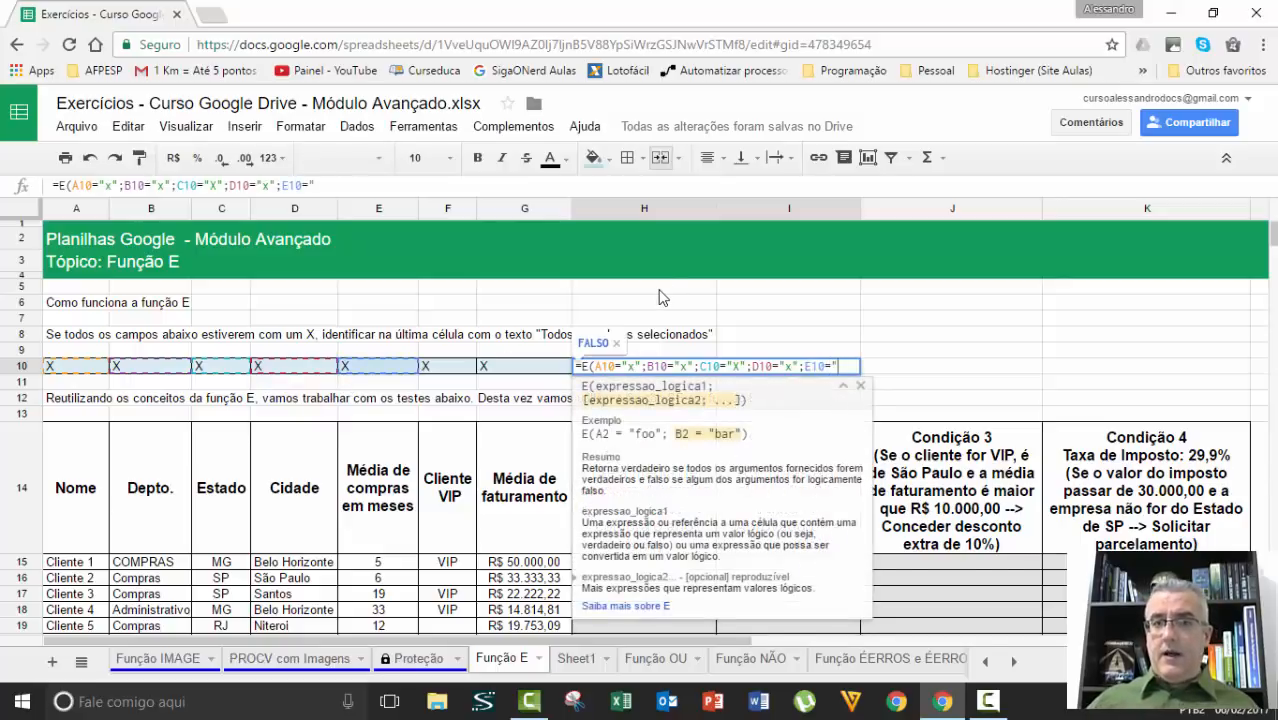
text(;)
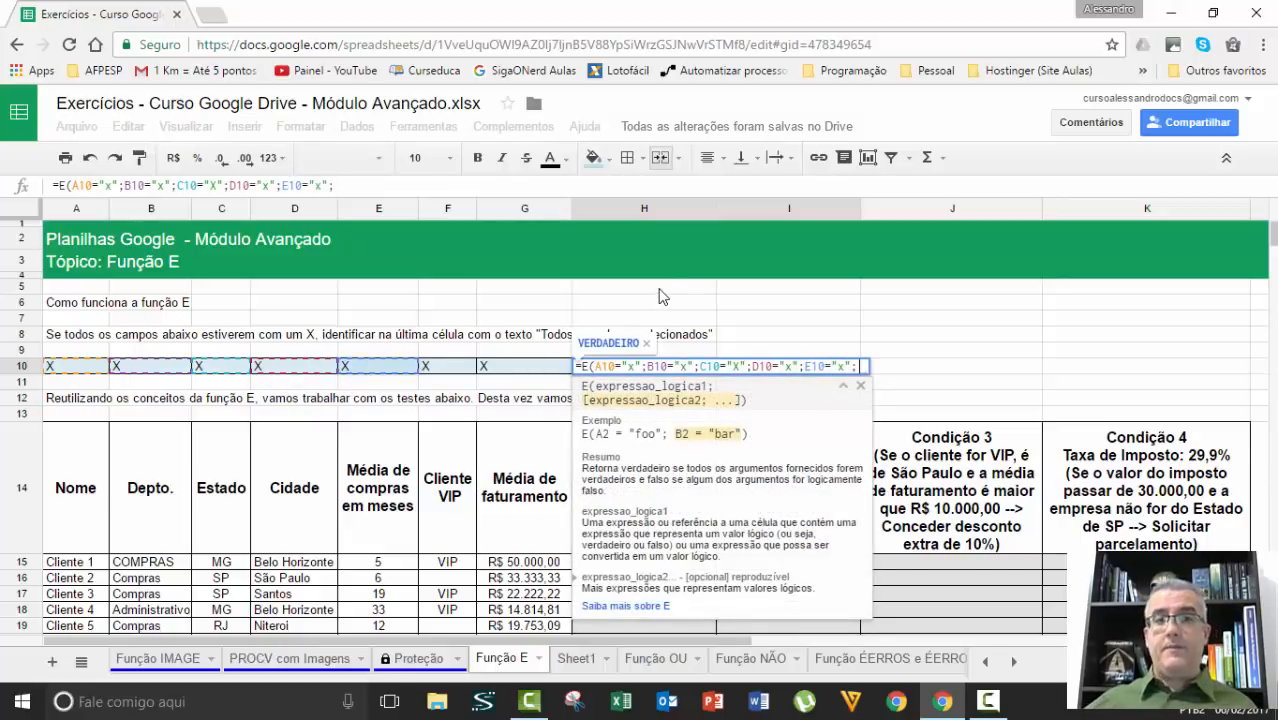
click(446, 372)
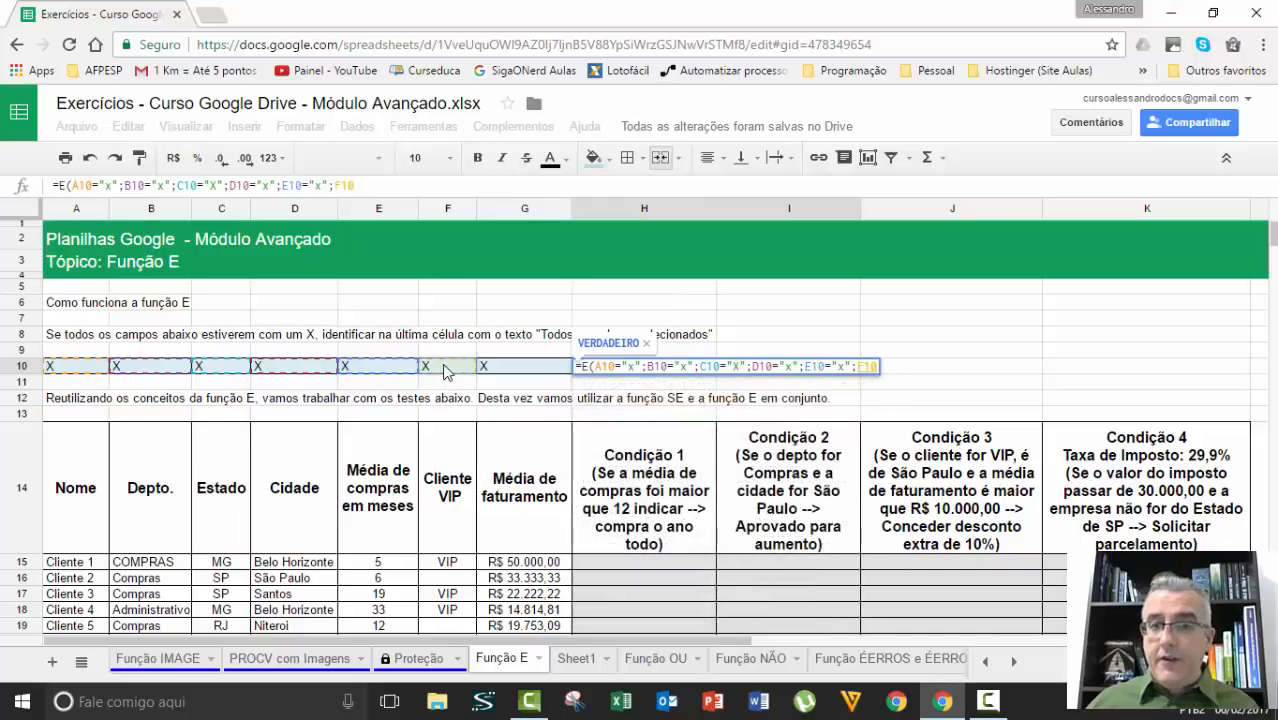
text(="x";)
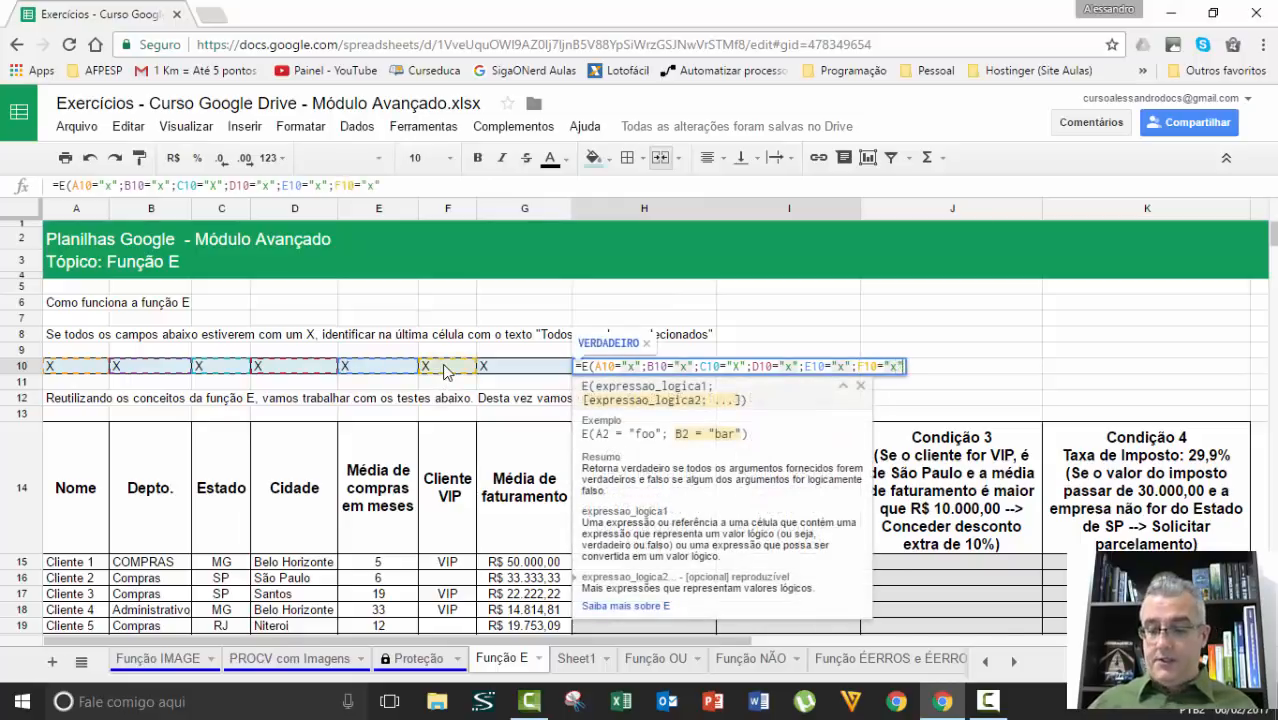
click(521, 371)
text(="x")
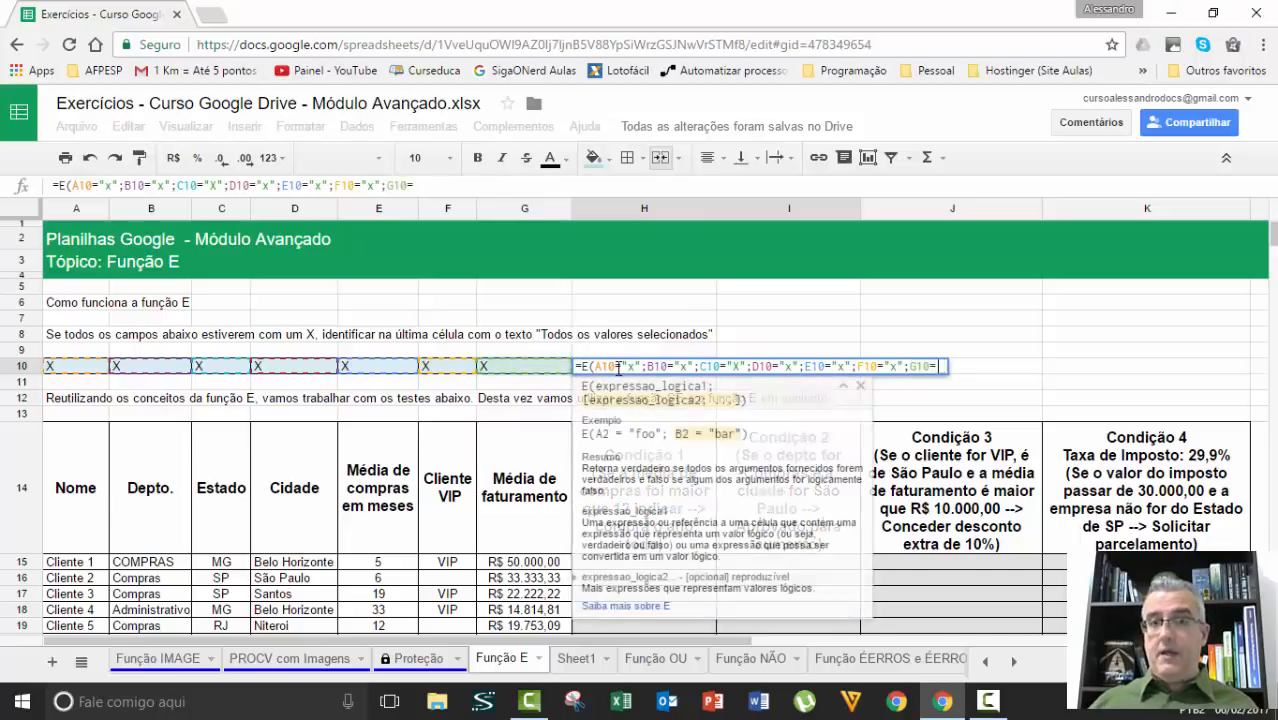
text())
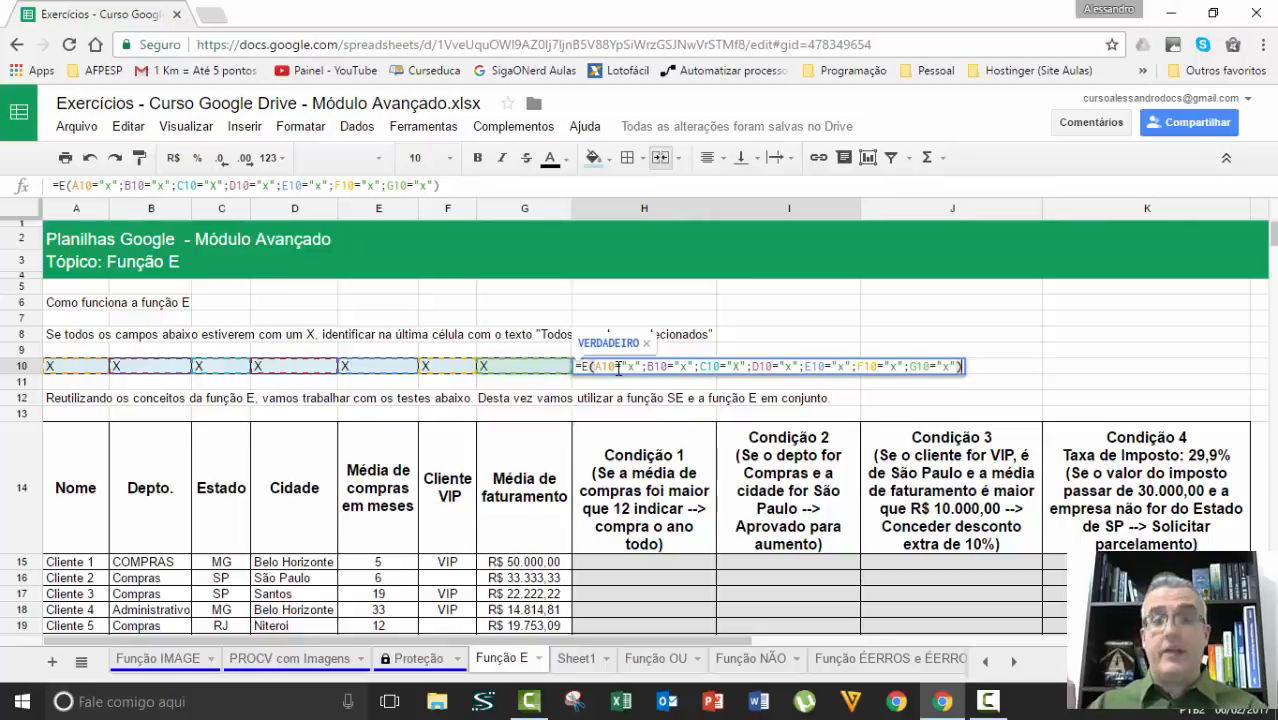
key(Return)
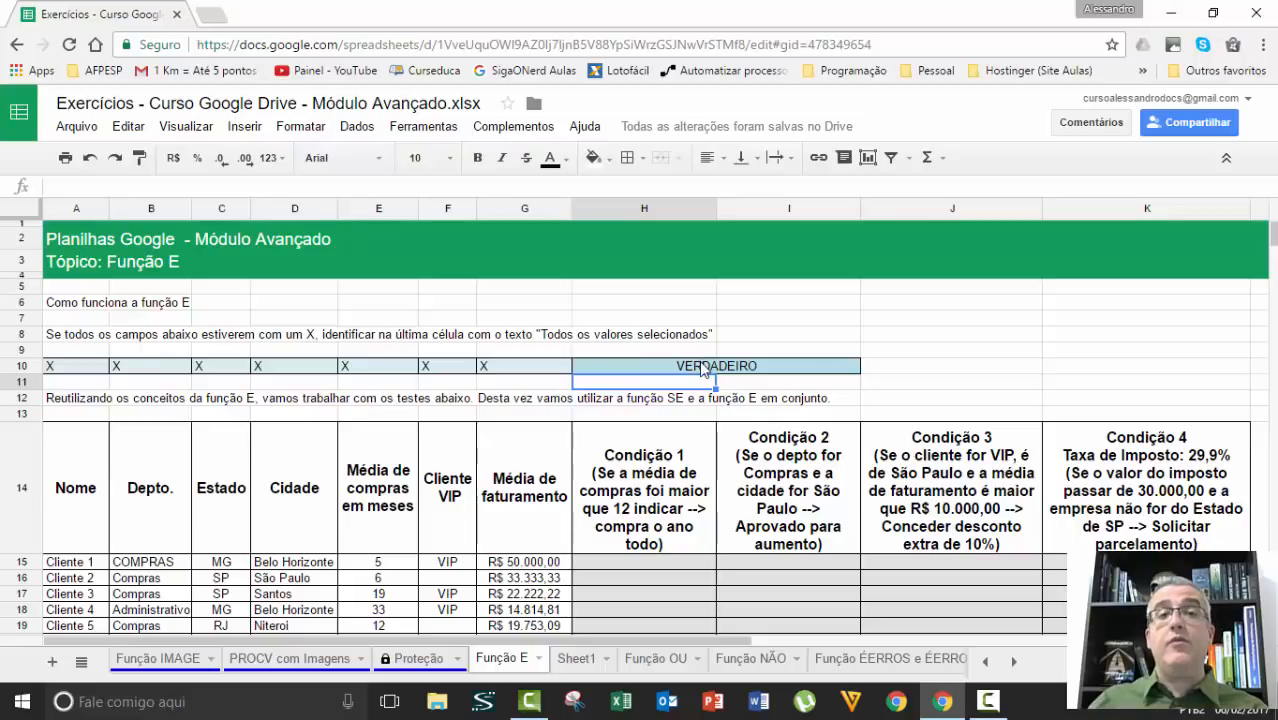
Center the contents of cells A10 through G10 horizontally.
drag(93, 369, 530, 368)
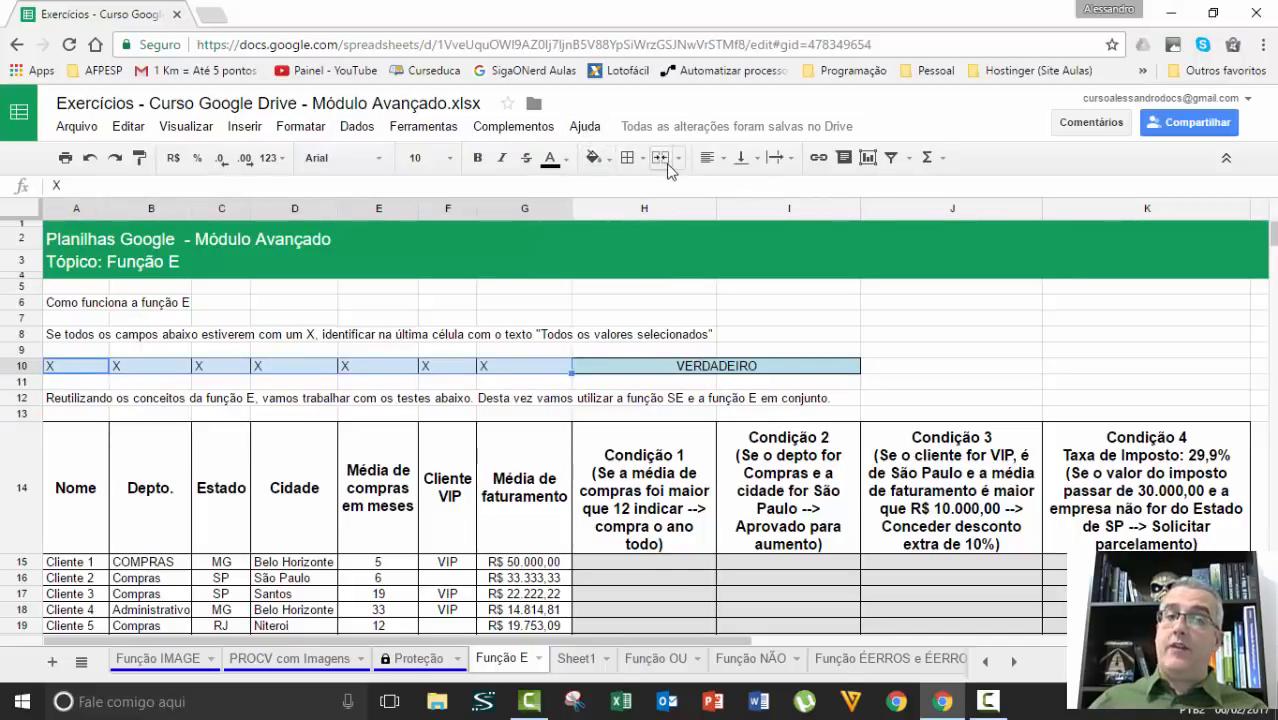
click(704, 160)
click(725, 190)
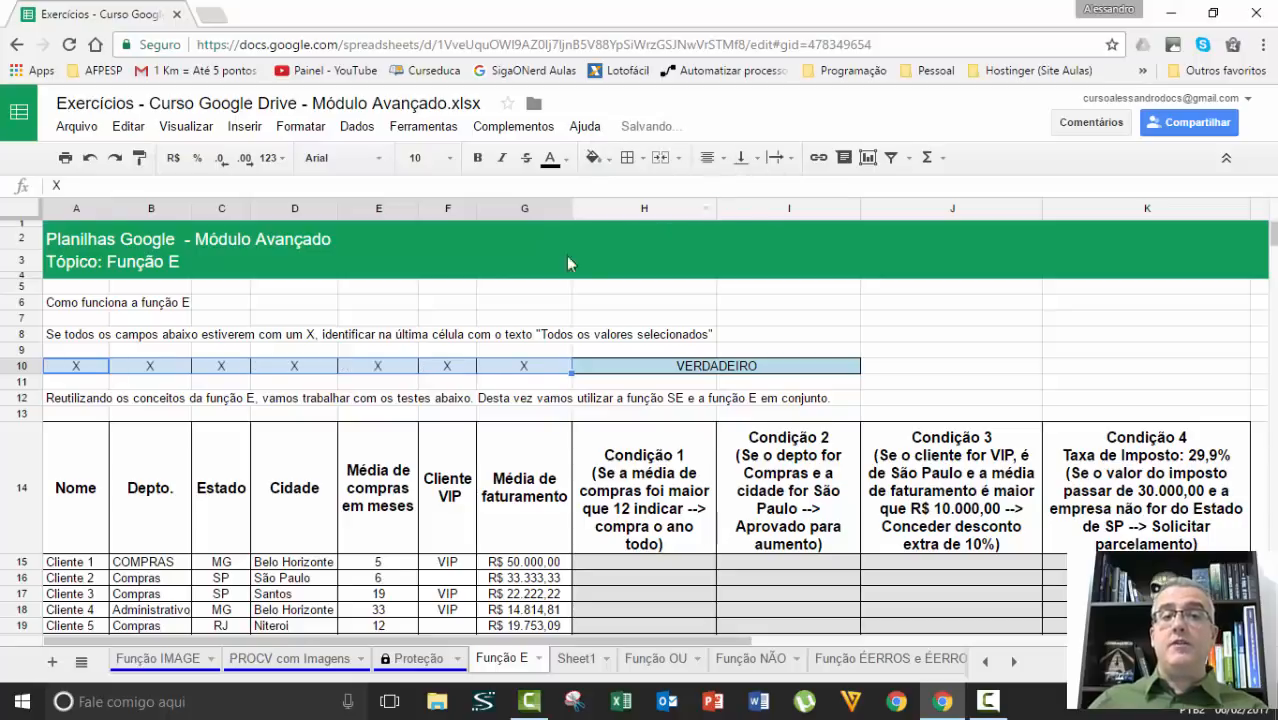
Test the H10 formula by clearing cell E10, and restore its X.
click(378, 368)
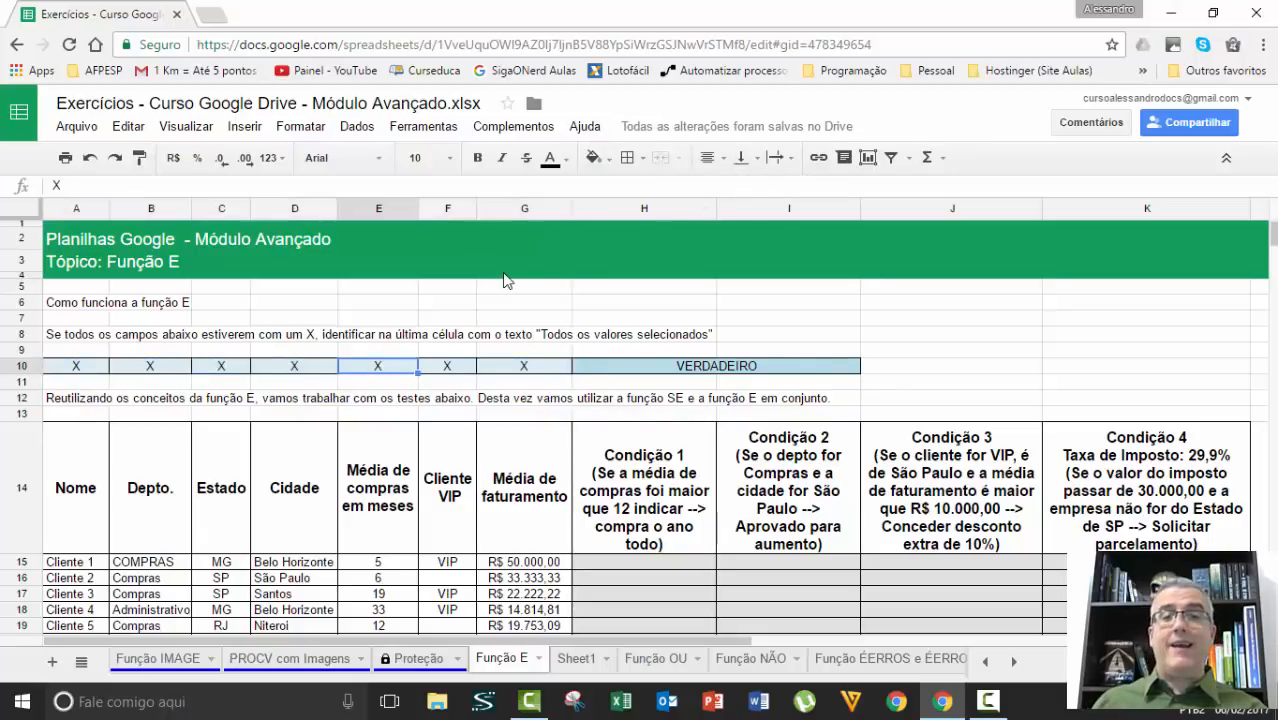
key(Delete)
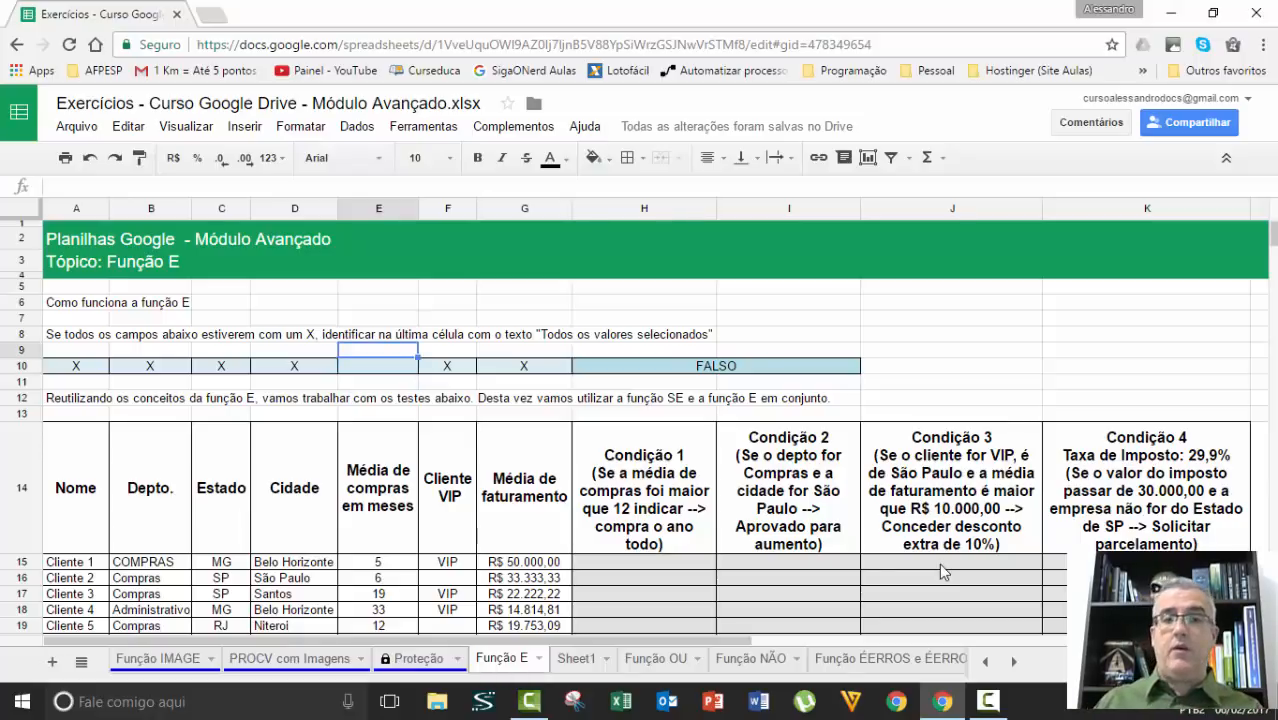
text(X)
key(Tab)
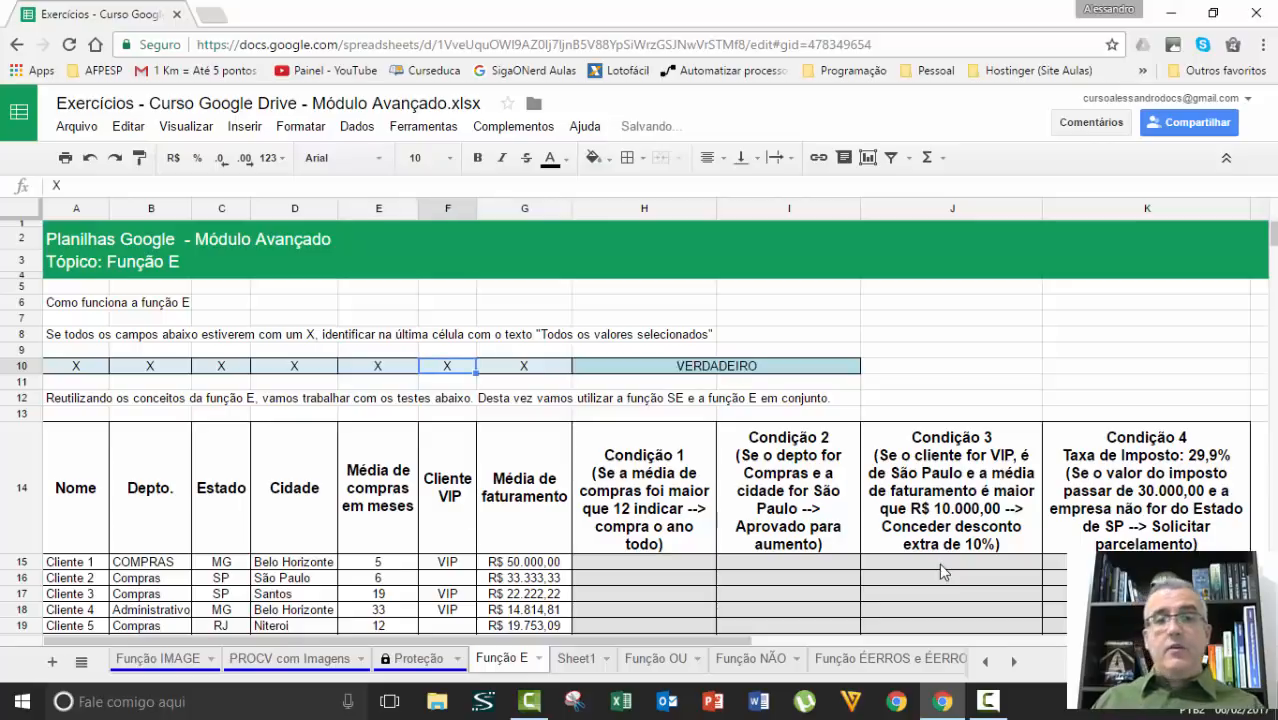
On Sheet1, enter the title "TABELA VERDADE DA FUNÇÃO E" in cell A1.
click(605, 662)
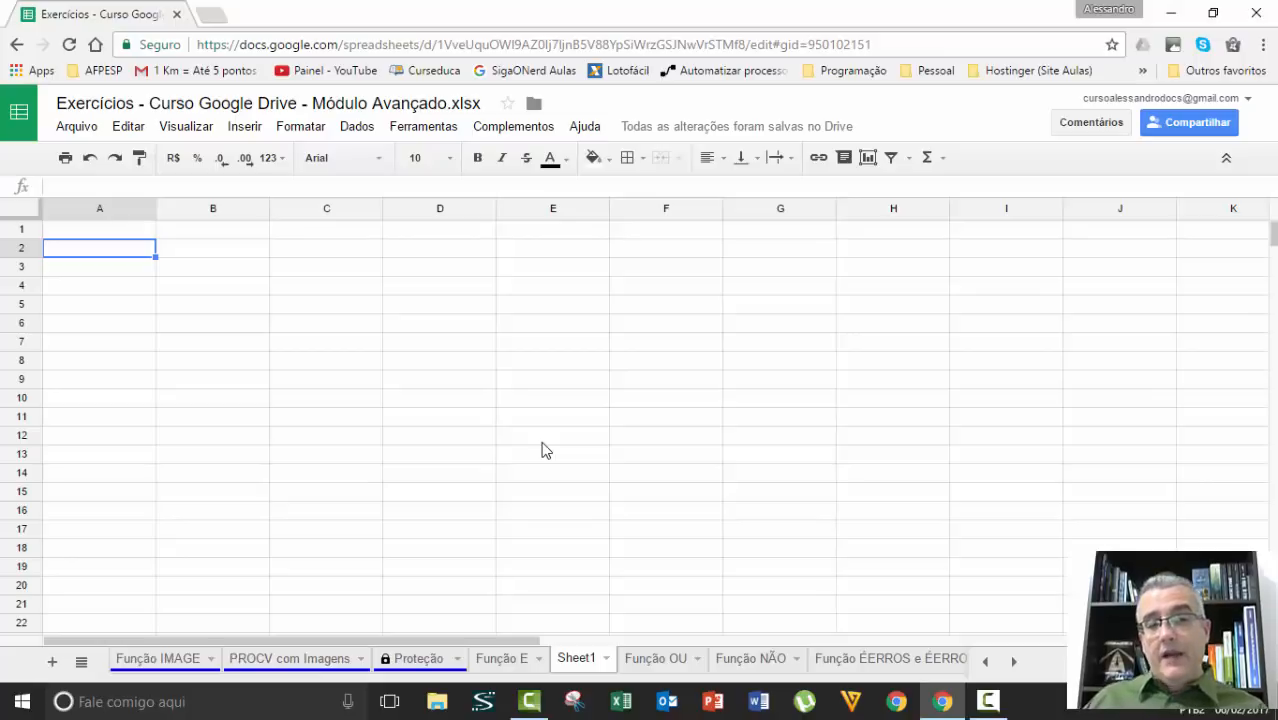
key(Up)
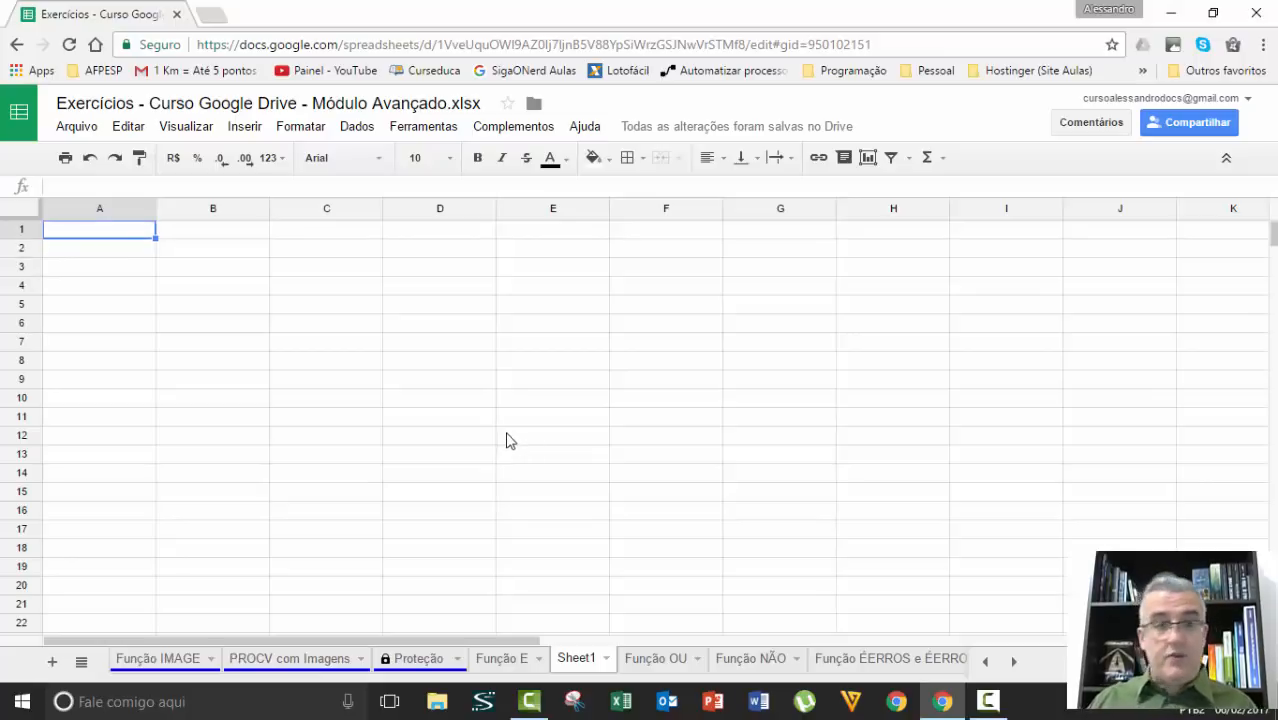
text(tabel)
key(BackSpace)
key(BackSpace)
key(BackSpace)
key(BackSpace)
key(BackSpace)
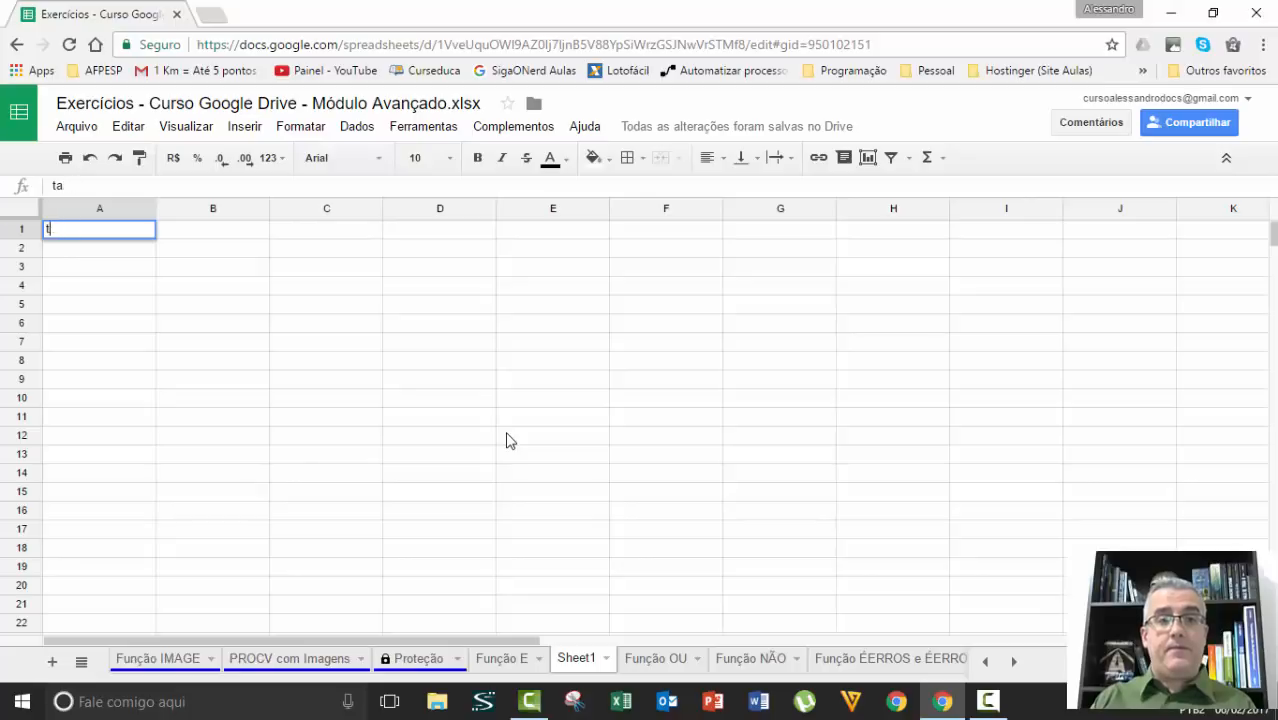
text(TABELA VERDADE )
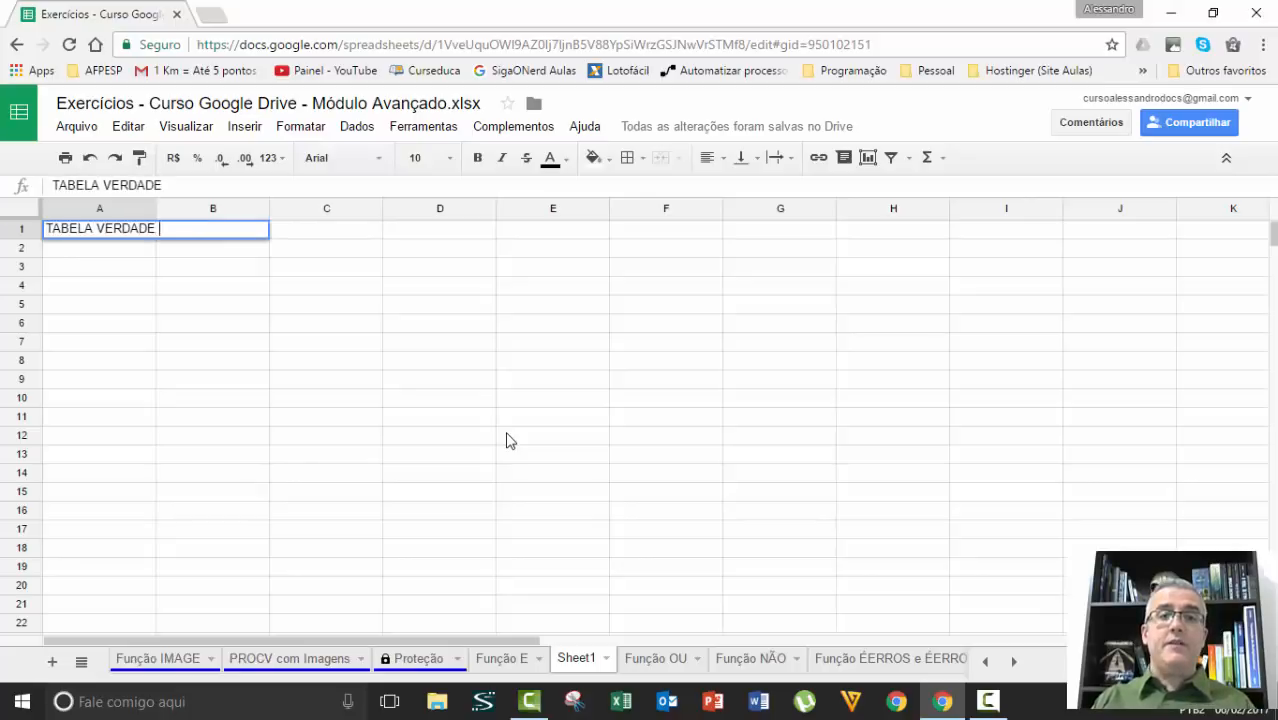
text(DA FUNÇÃO E)
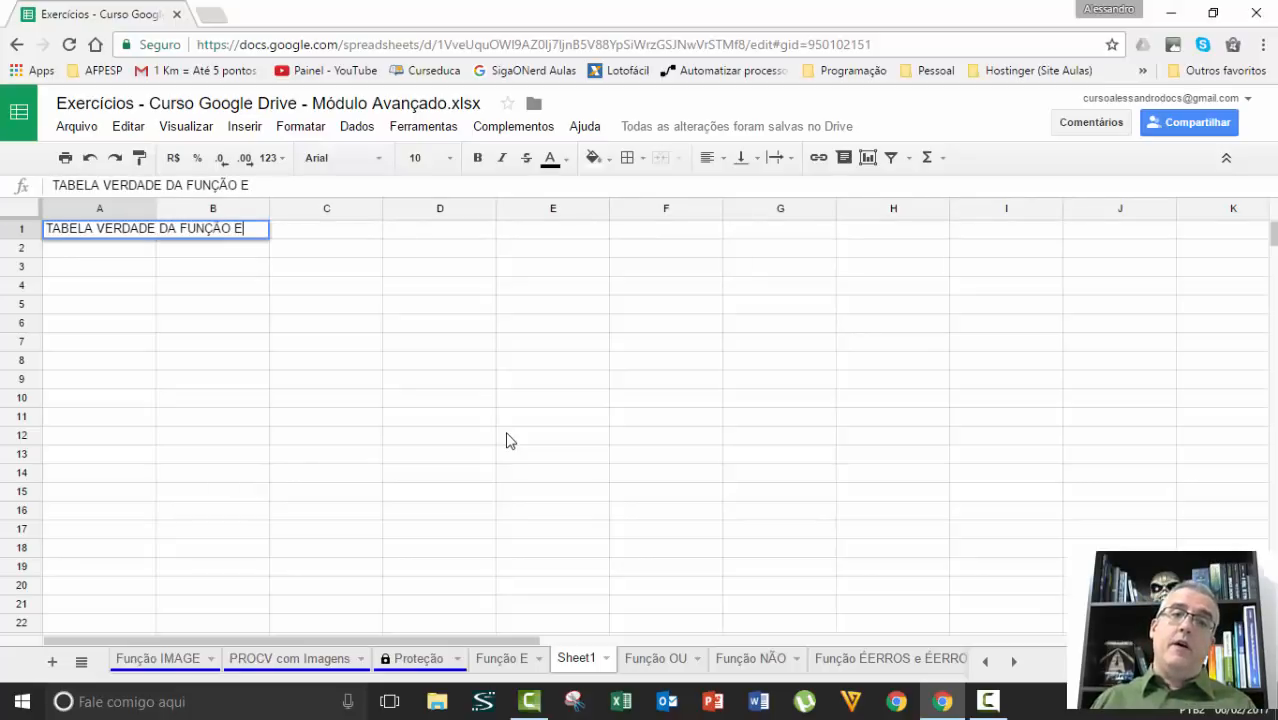
key(Return)
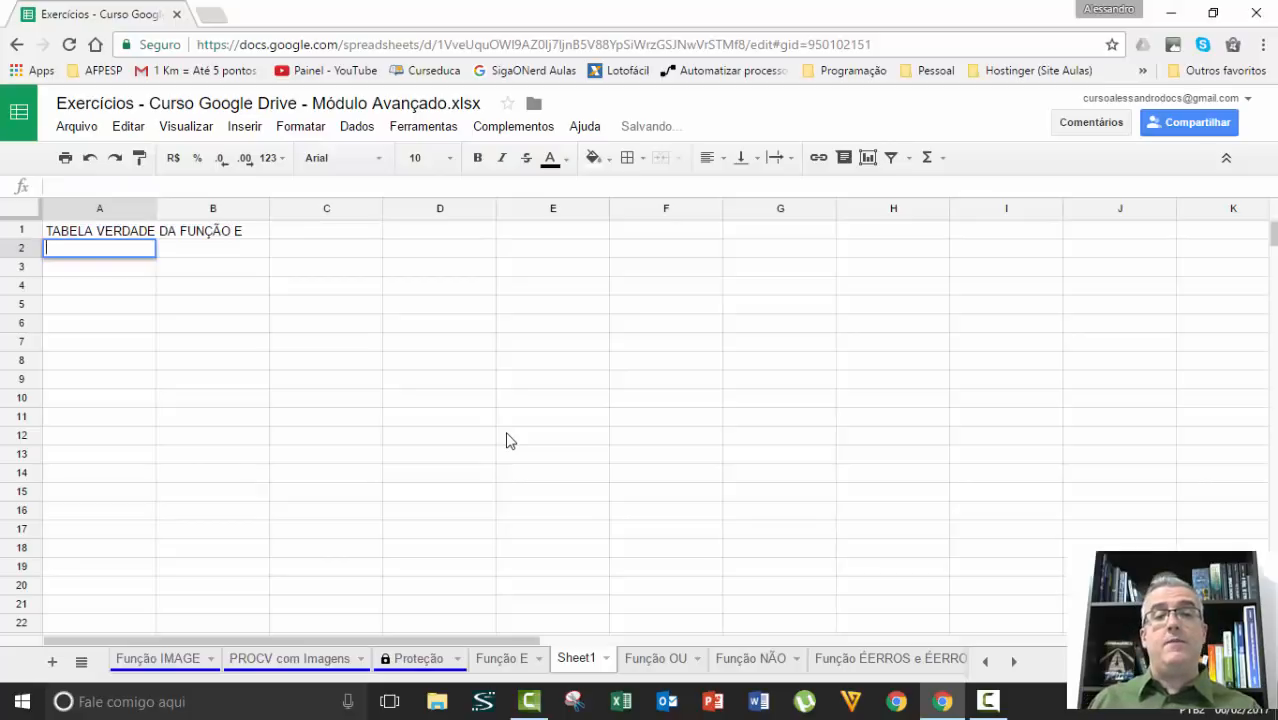
Enter the column headers "Condição 1" in A3 and "Condição 2" in B3.
key(Return)
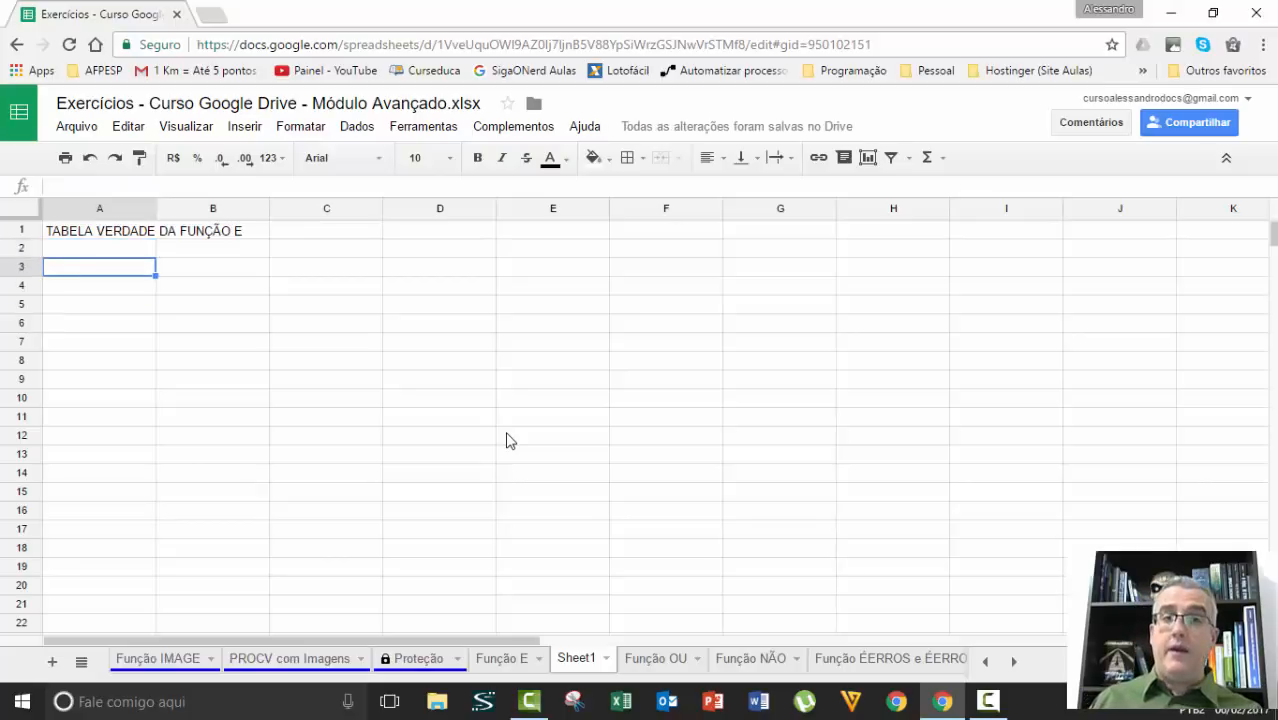
text(V)
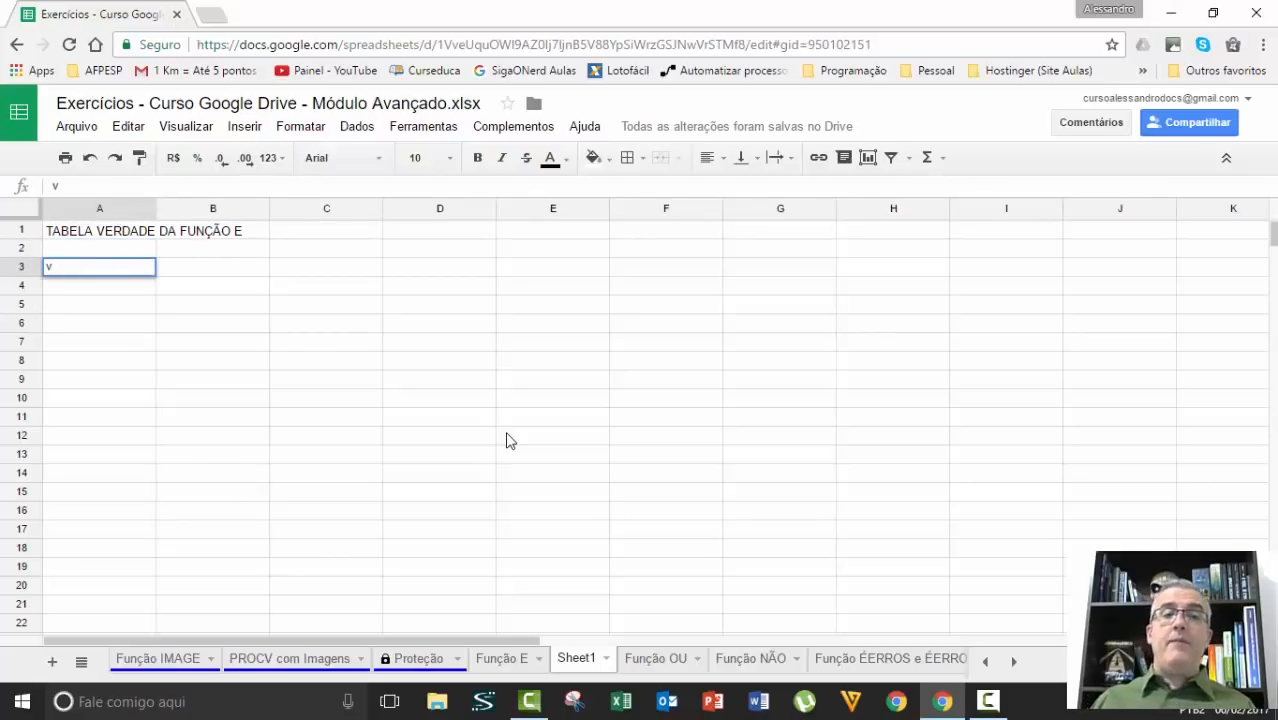
key(Escape)
text(Condii)
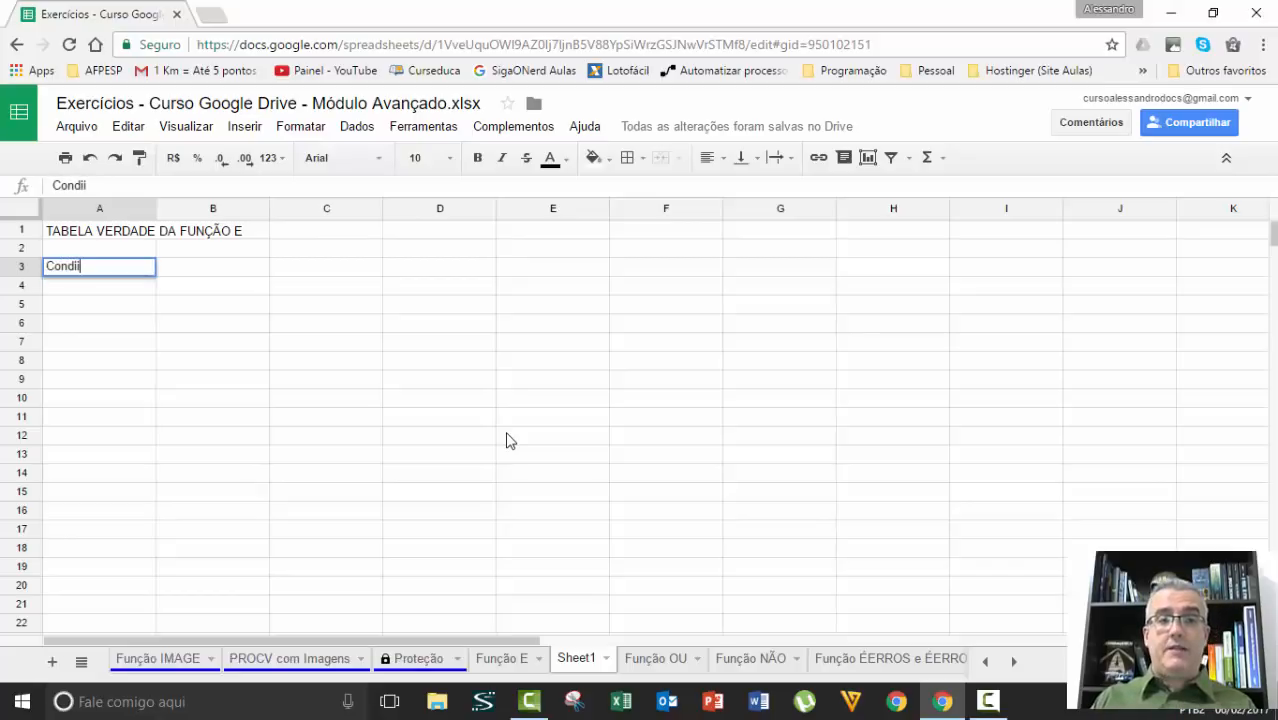
key(BackSpace)
text(ção 1)
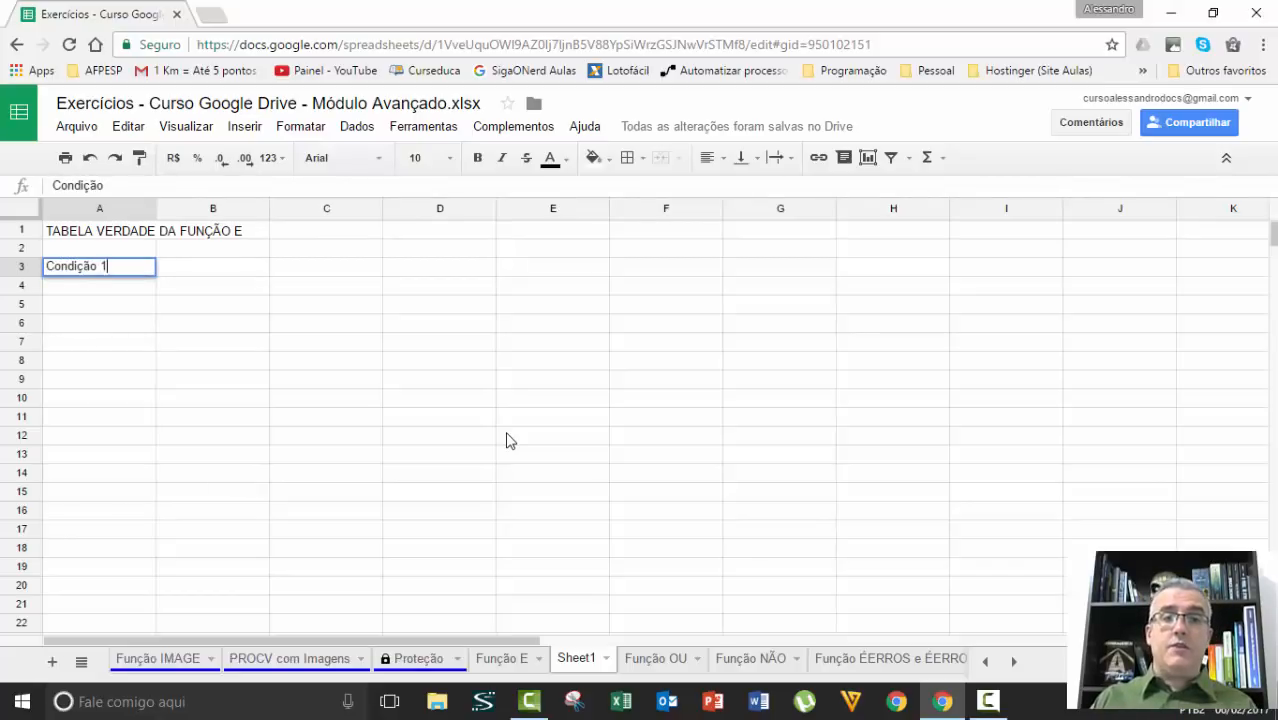
key(Tab)
text(Condição 2)
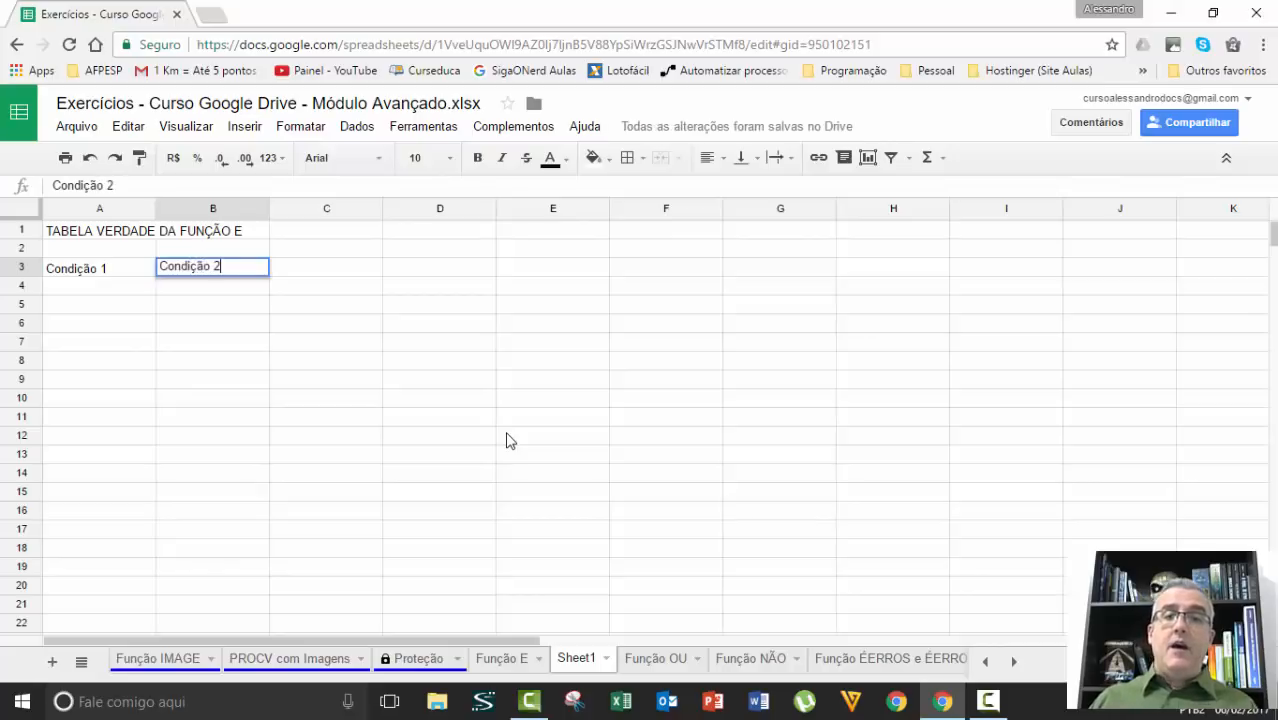
key(Return)
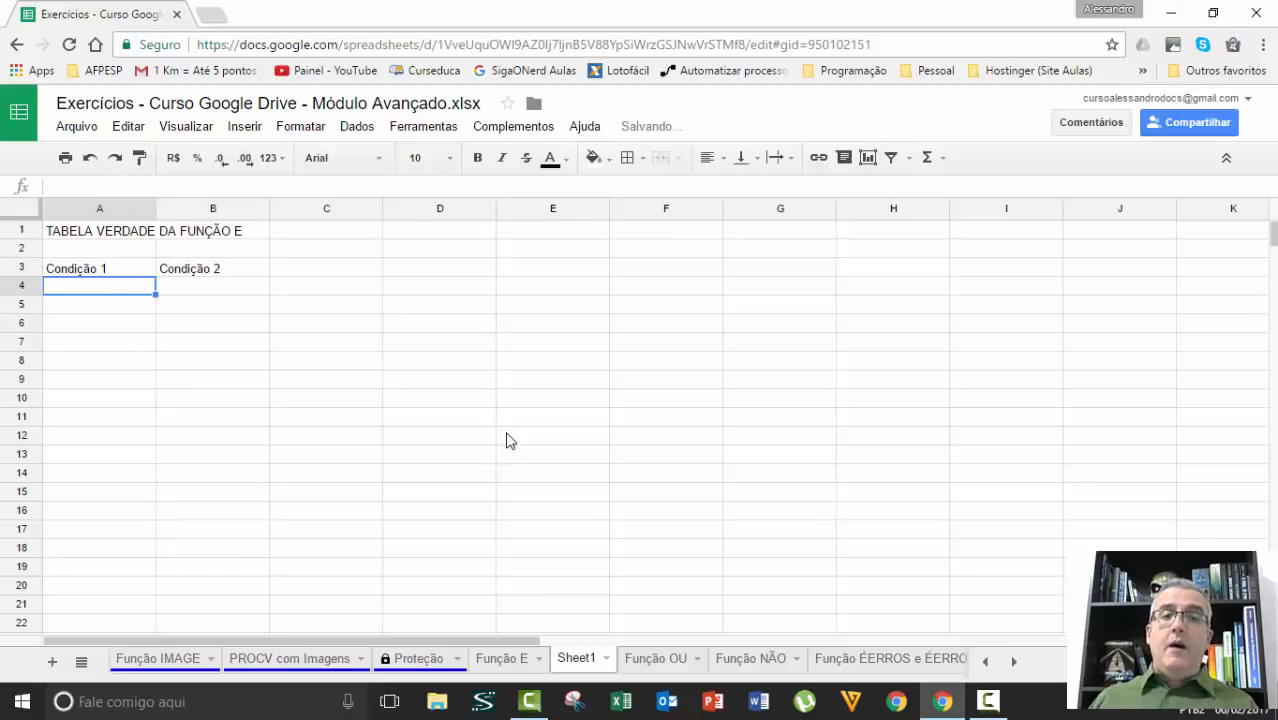
Fill row 4 of the truth table with V in A4, V in B4 and VERDADEIRO in C4.
key(Right)
key(Right)
text(VERDADEIRO)
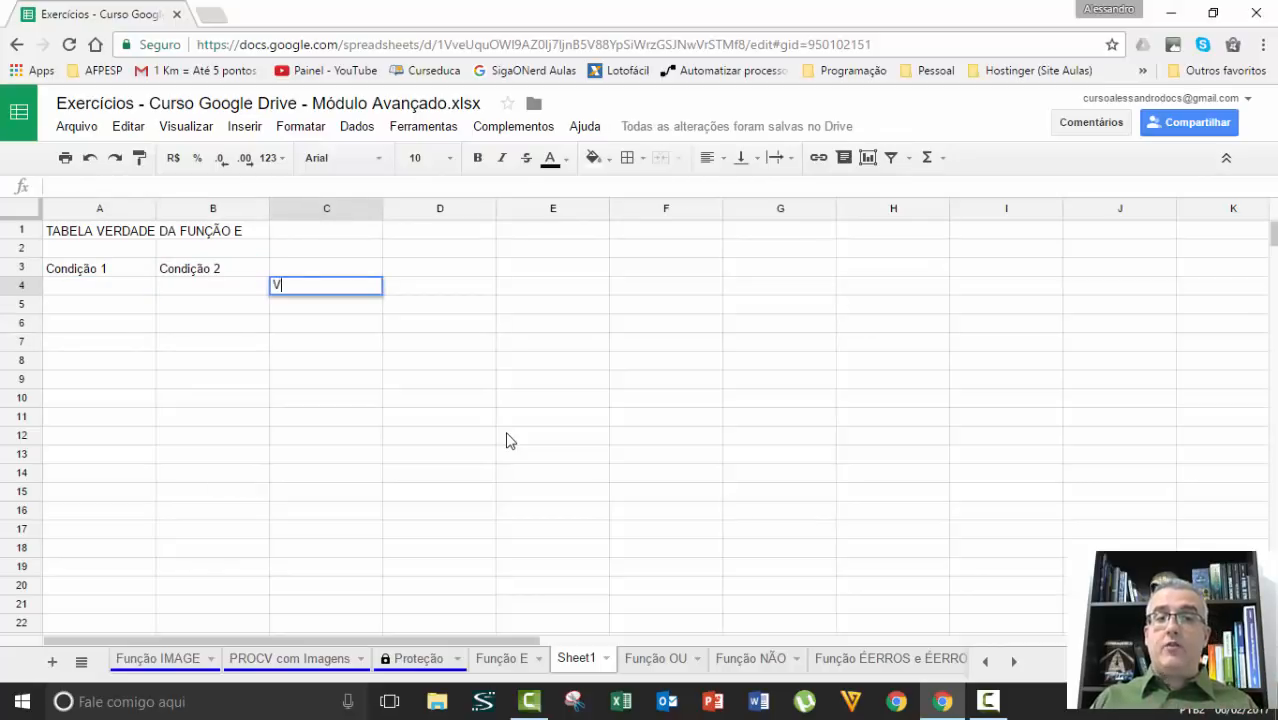
key(Return)
key(Up)
key(Left)
key(Left)
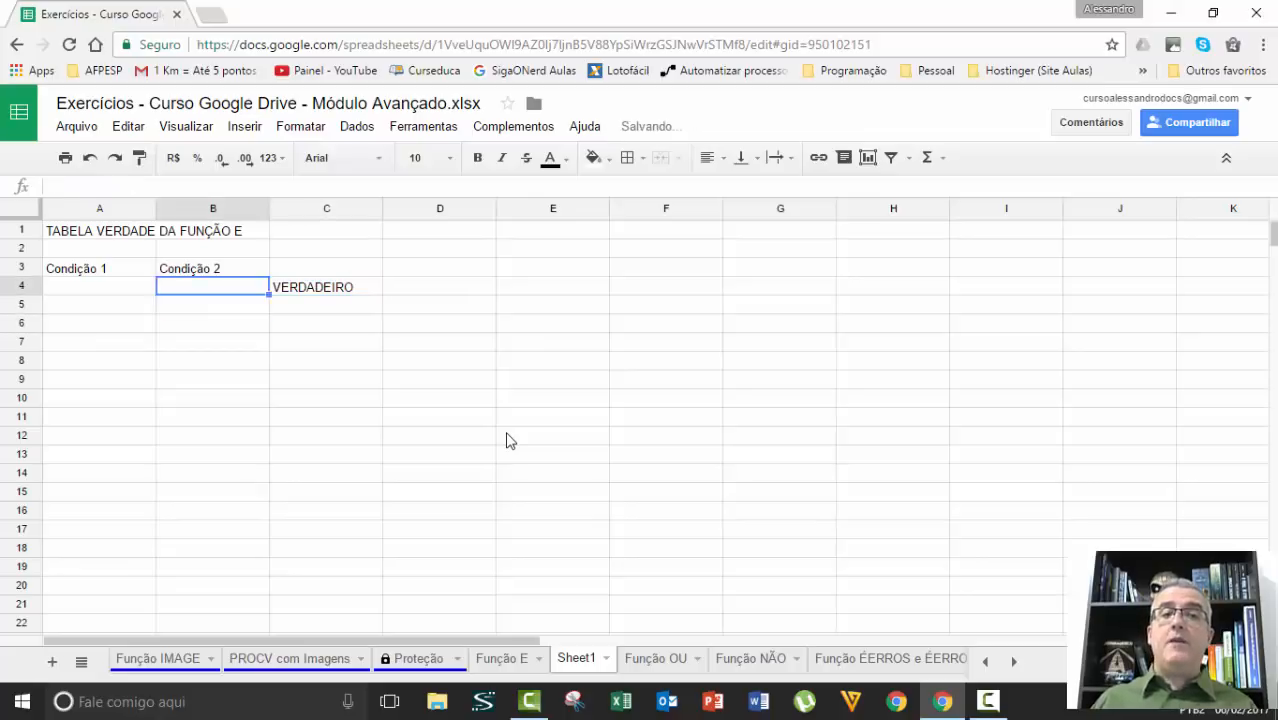
text(V)
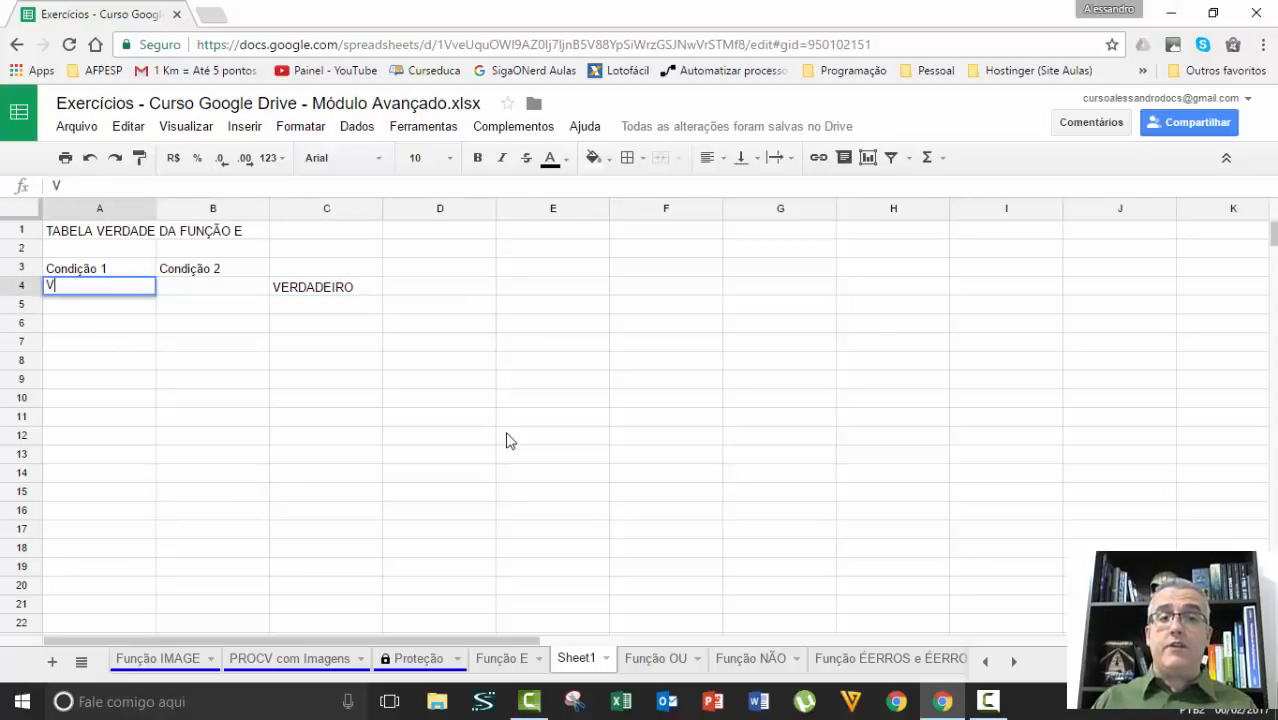
key(Tab)
text(V)
key(Return)
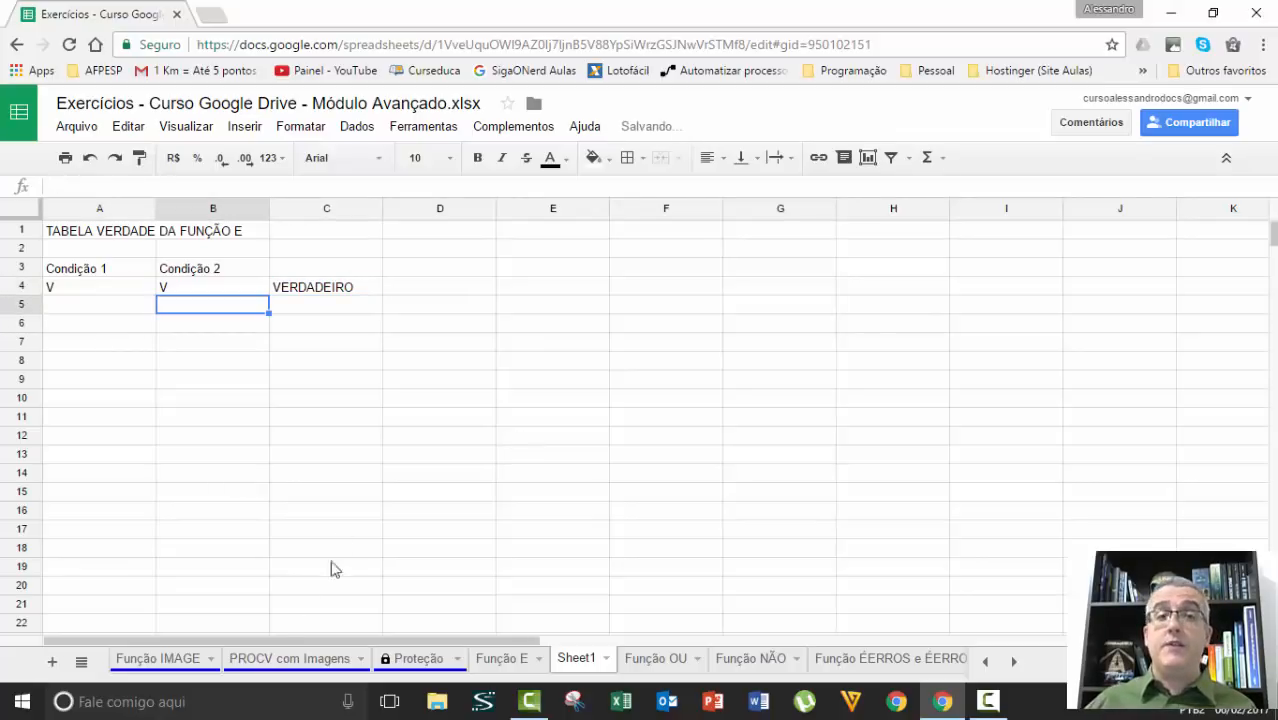
Center the contents of cells A4 through B10 horizontally.
drag(118, 287, 220, 411)
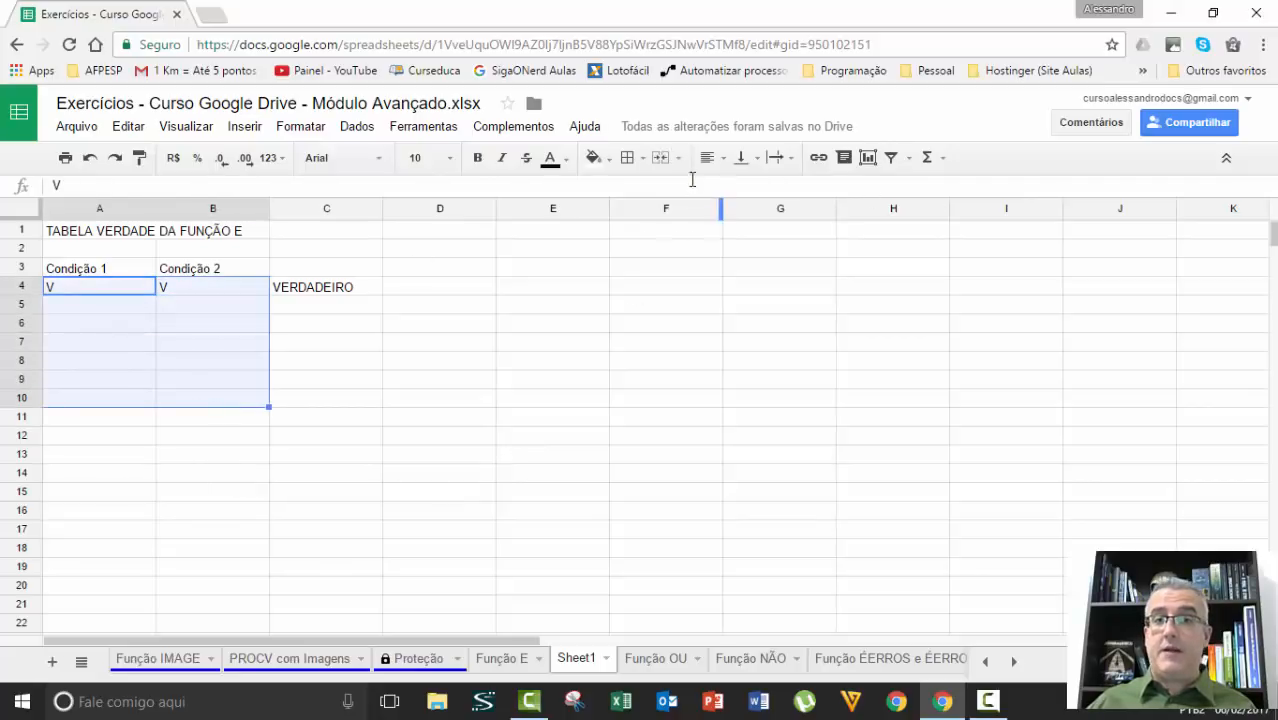
click(715, 157)
click(739, 188)
Fill row 5 of the truth table with F in A5, V in B5 and FALSO in C5.
click(117, 306)
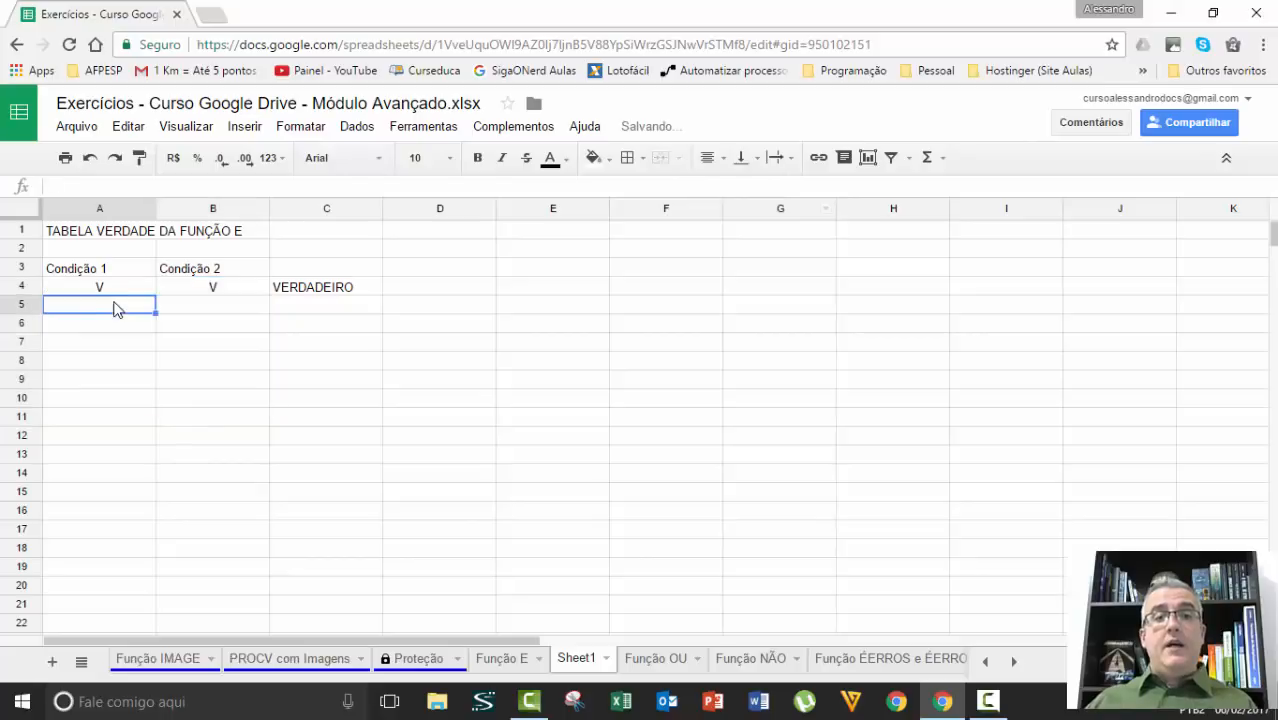
text(F)
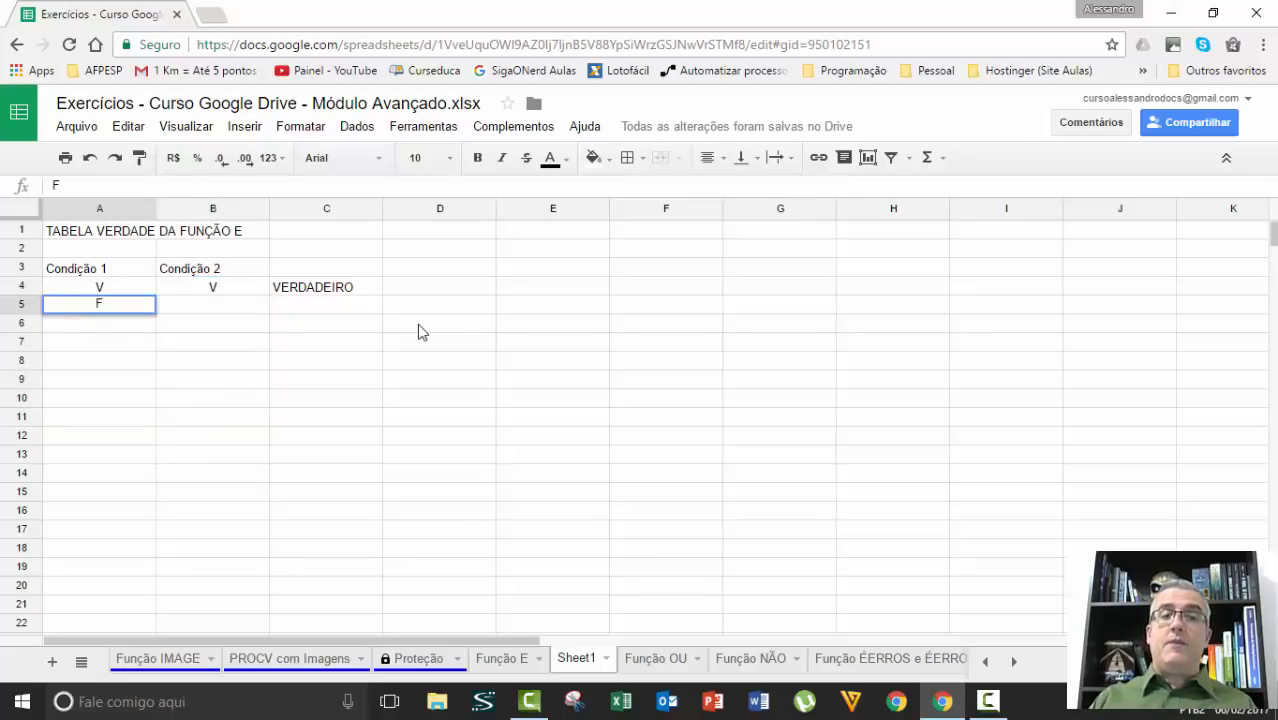
key(Tab)
text(V)
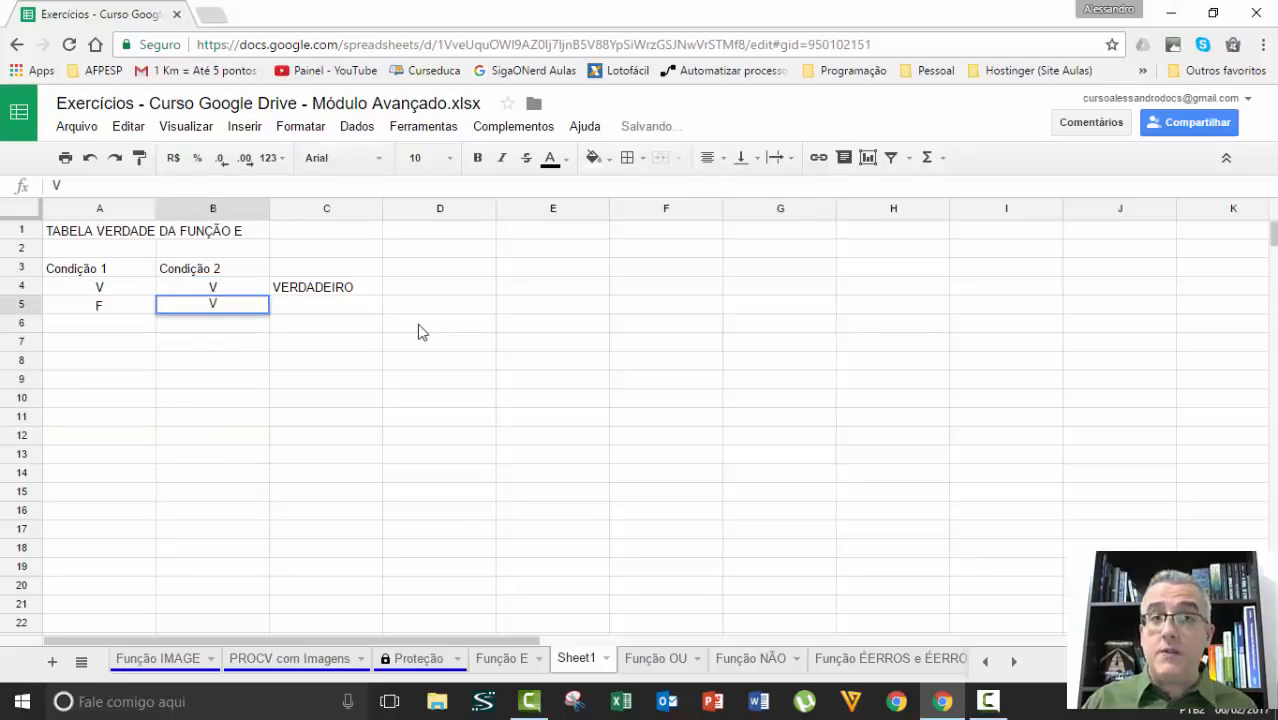
key(Tab)
text(FALSO)
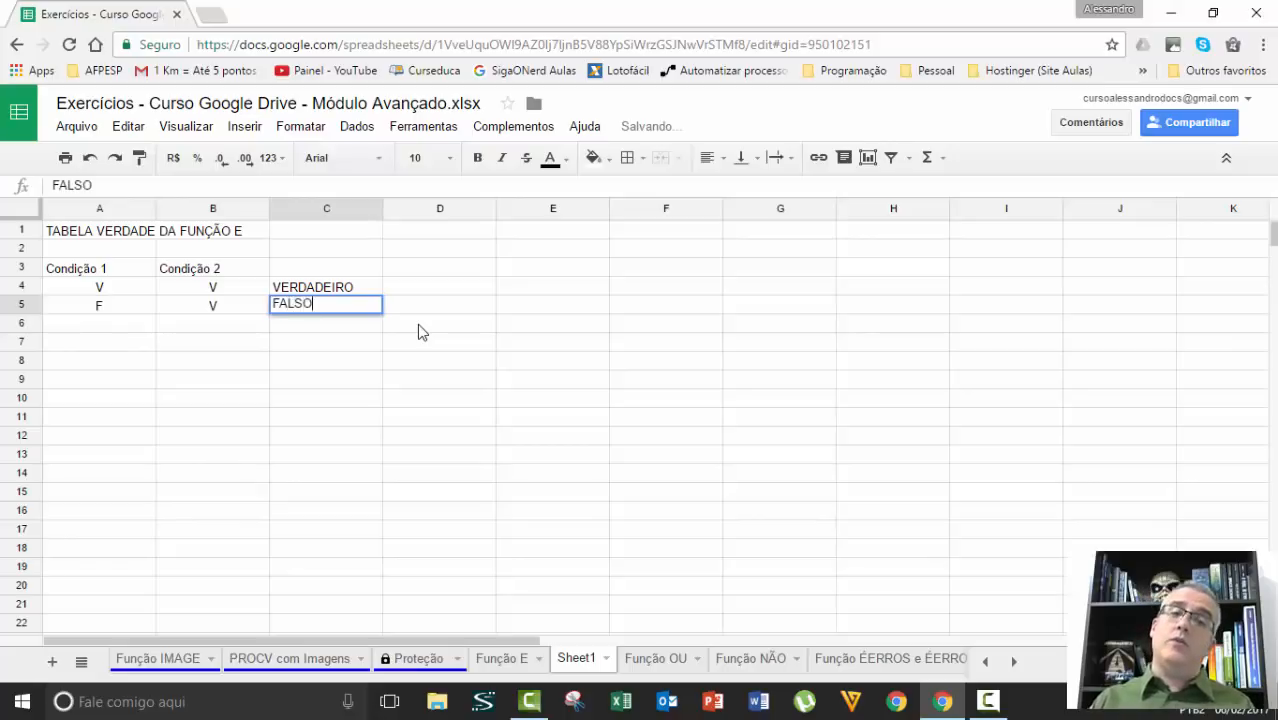
key(Return)
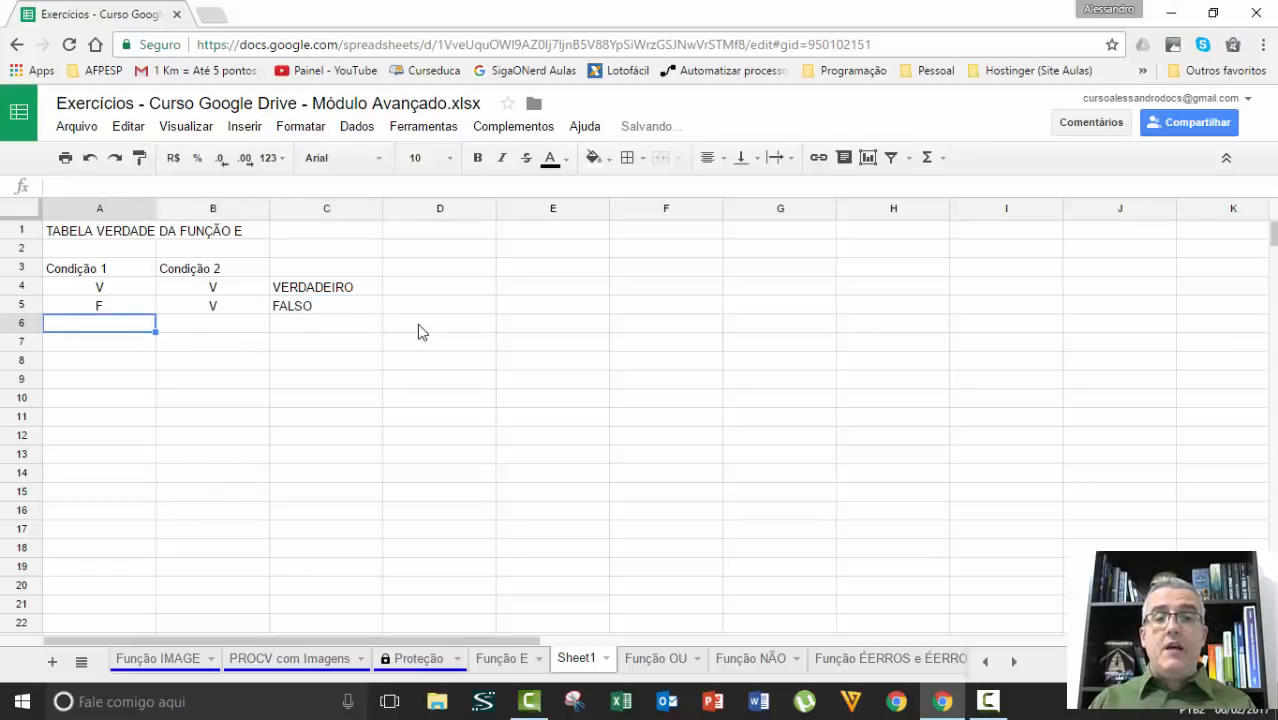
Fill row 6 of the truth table with V in A6, F in B6 and FALSO in C6.
text(V)
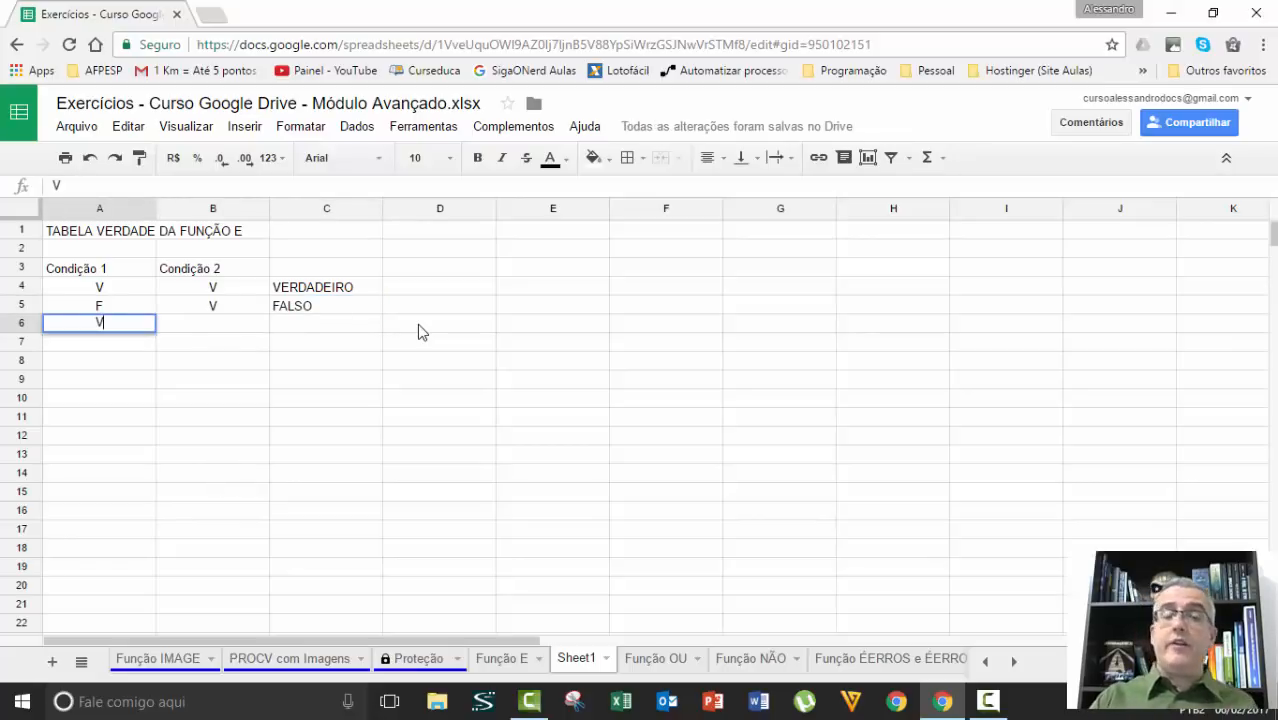
key(Tab)
text(F)
key(Tab)
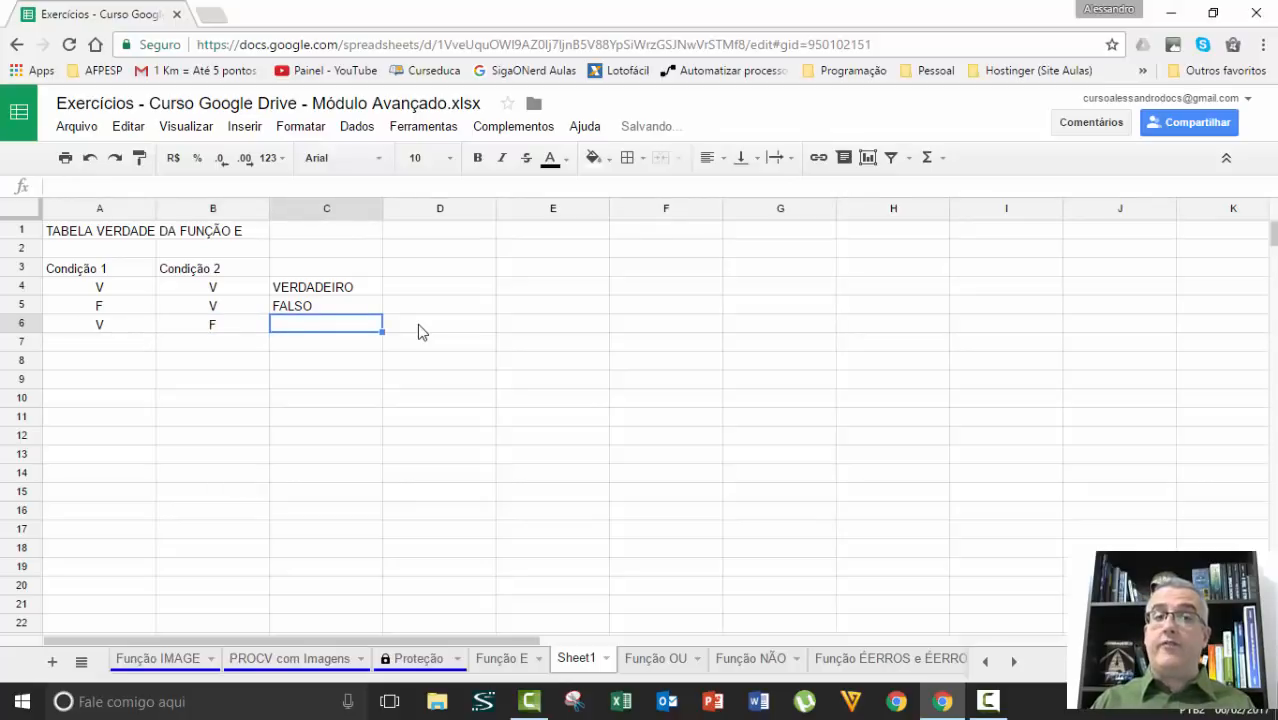
text(FAL)
key(Return)
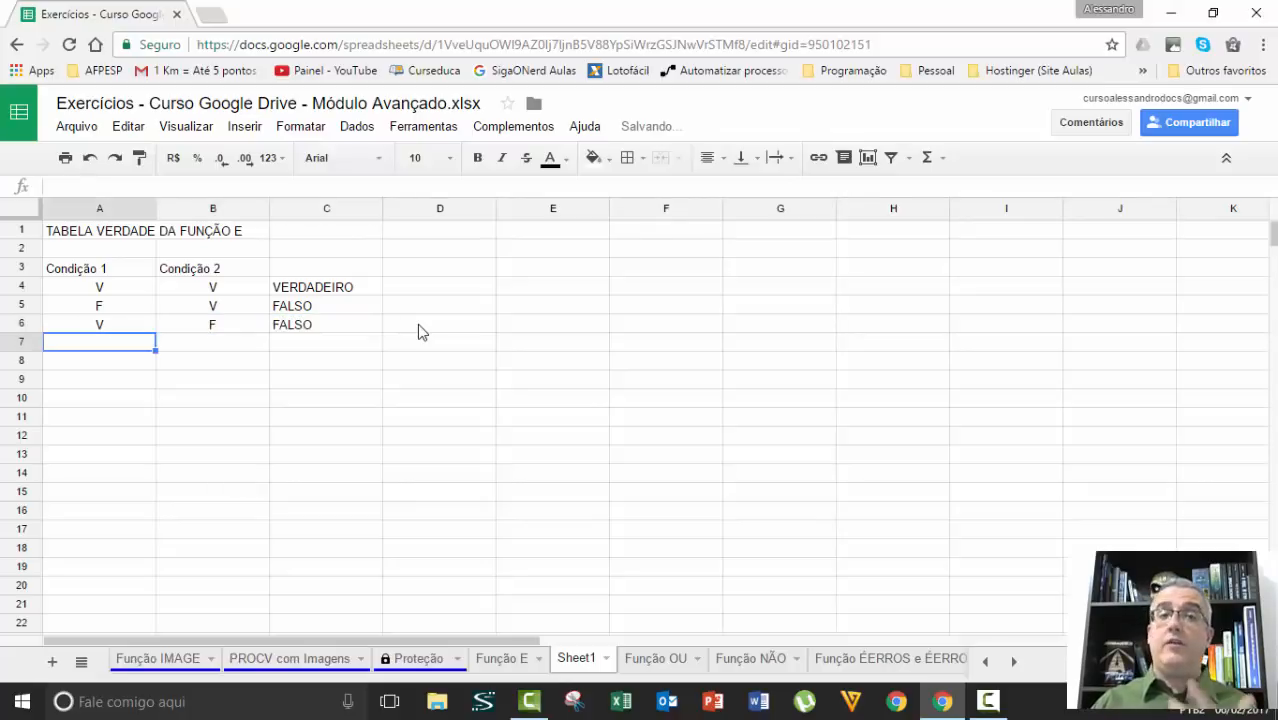
Fill row 7 of the truth table with F in A7, F in B7 and FALSO in C7.
text(F)
key(Tab)
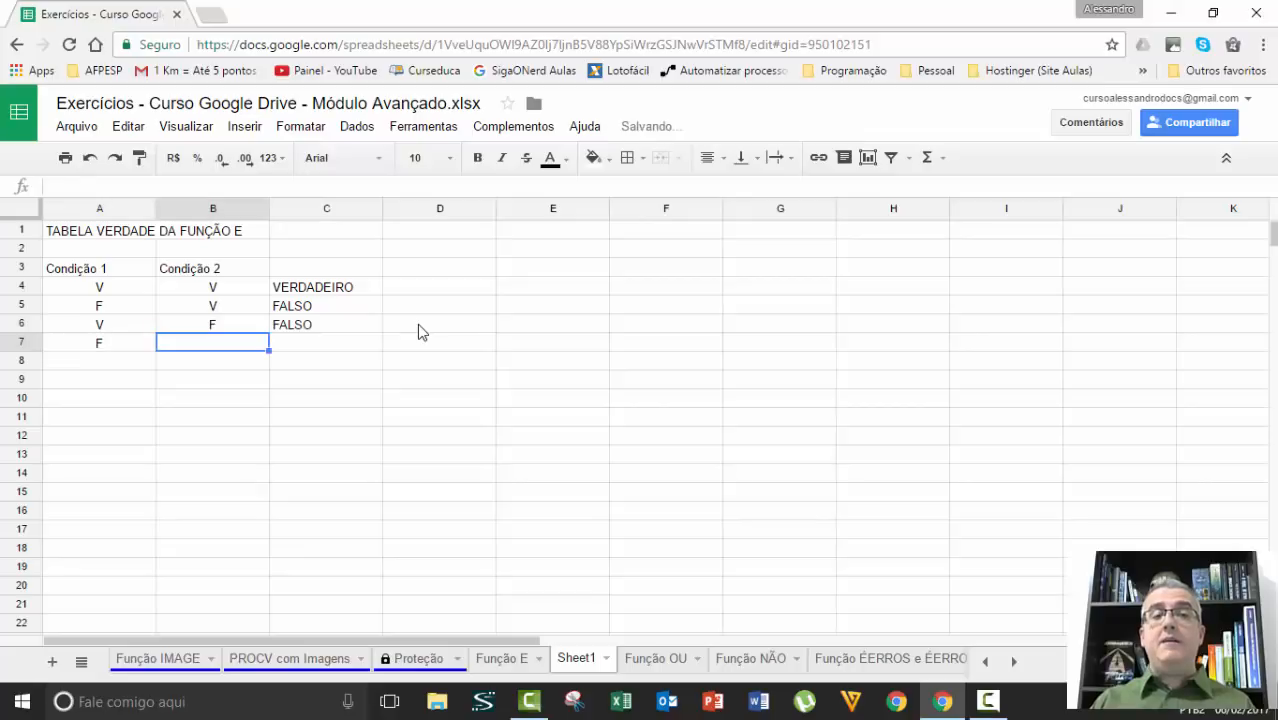
text(F)
key(Tab)
text(FAL)
key(Tab)
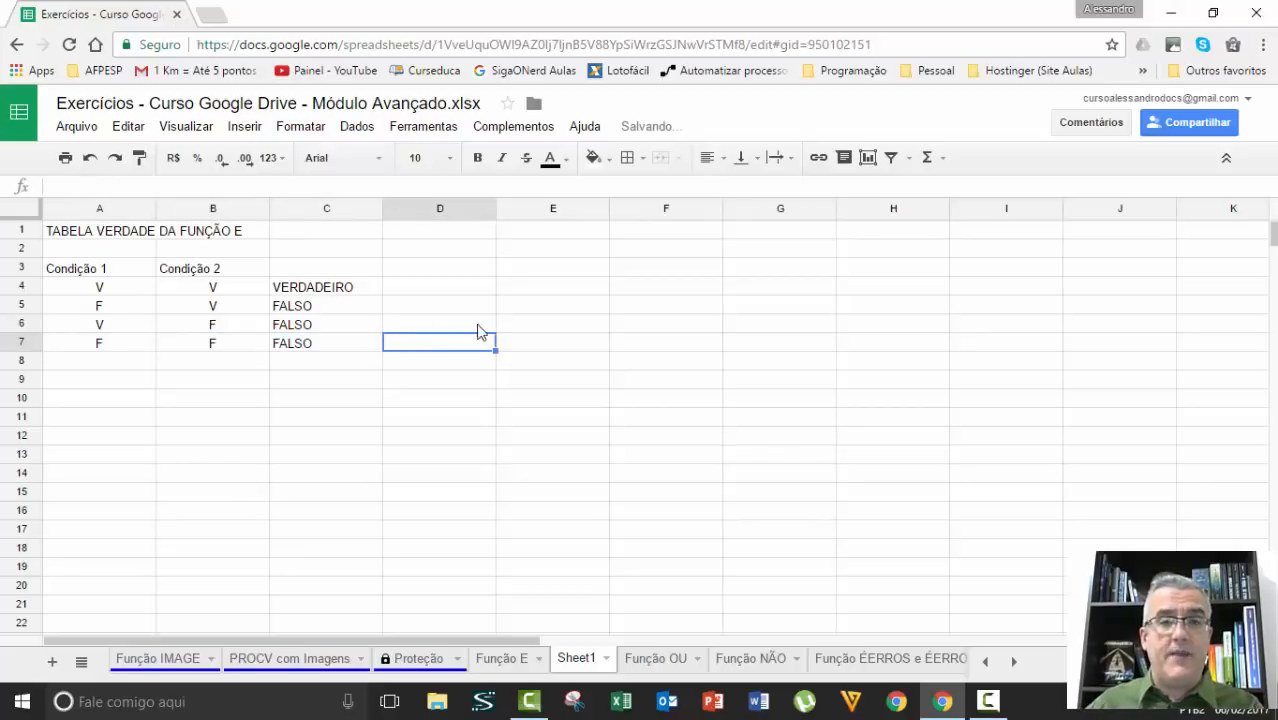
Highlight the VERDADEIRO result in C4 and its conditions in A4 and B4 with a yellow fill.
click(362, 290)
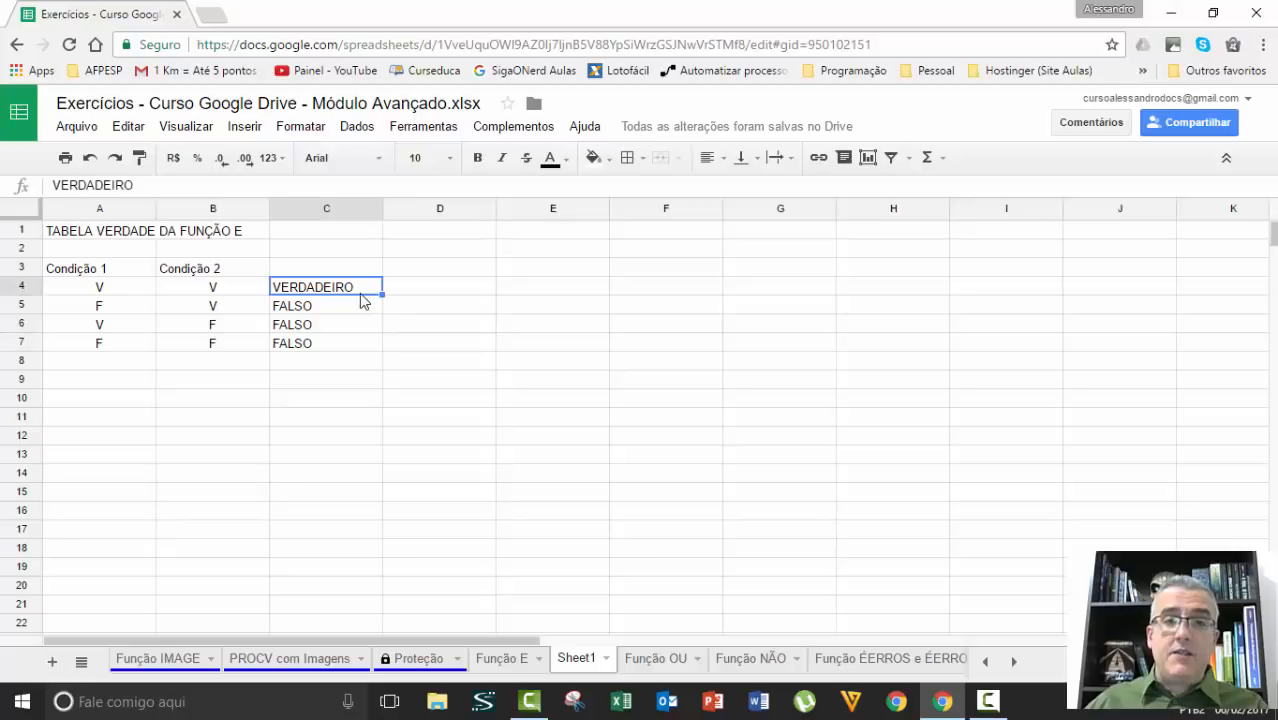
click(609, 160)
click(652, 240)
click(502, 302)
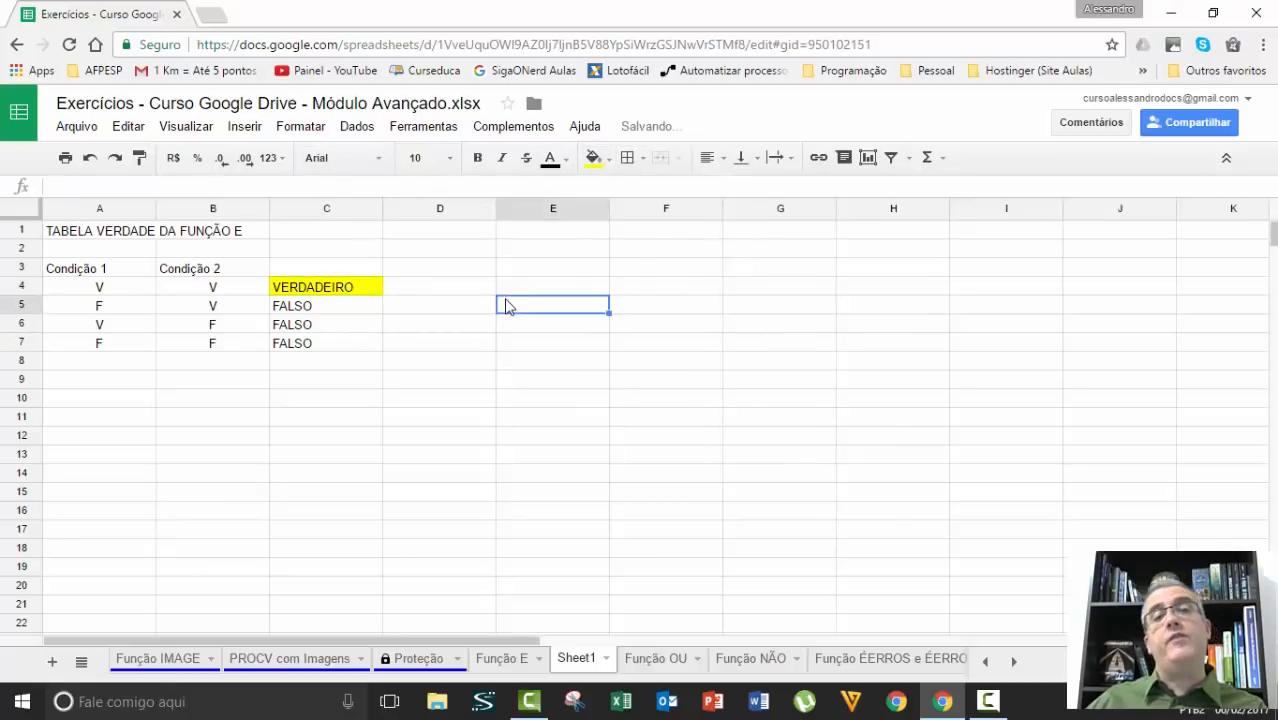
drag(100, 289, 200, 292)
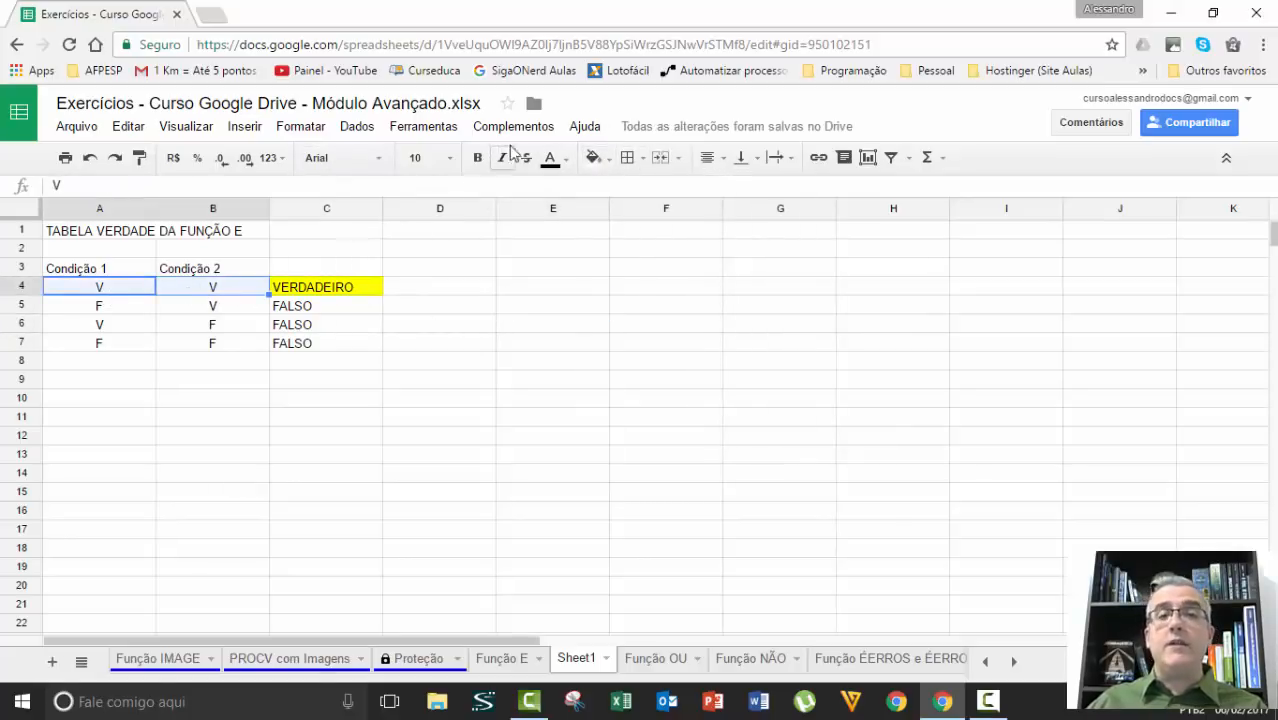
click(597, 158)
click(653, 240)
click(492, 290)
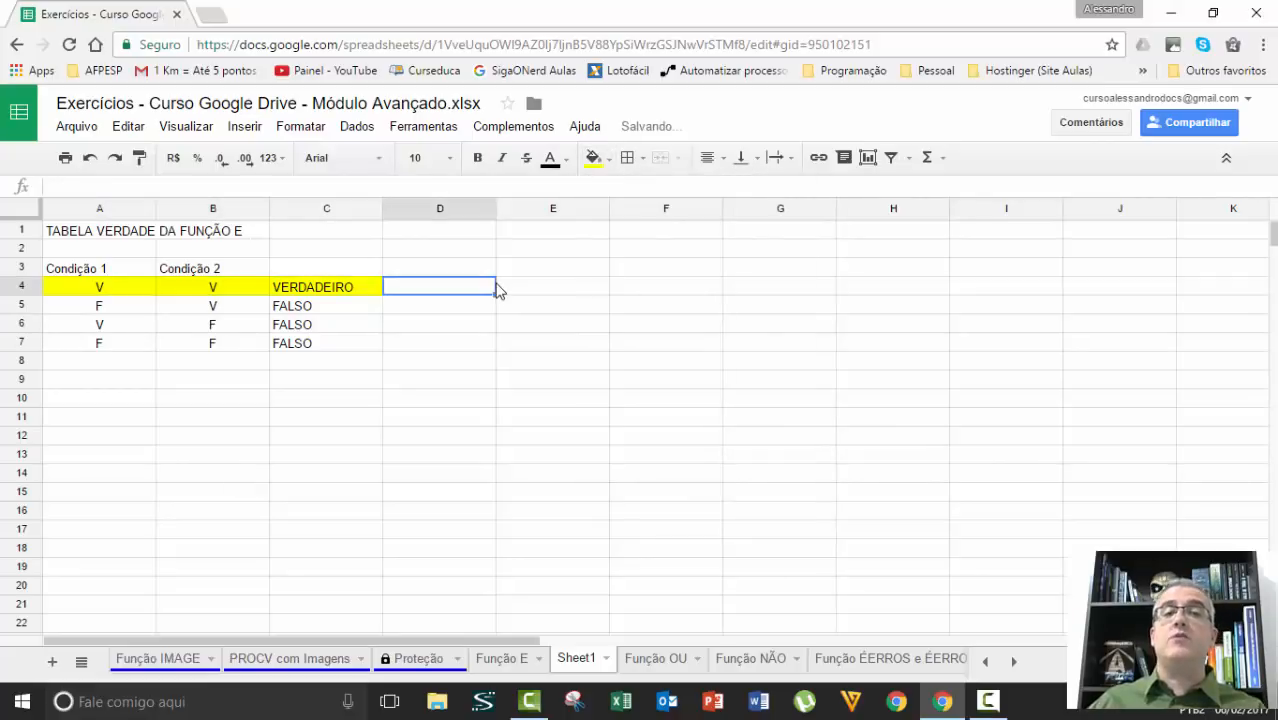
click(474, 347)
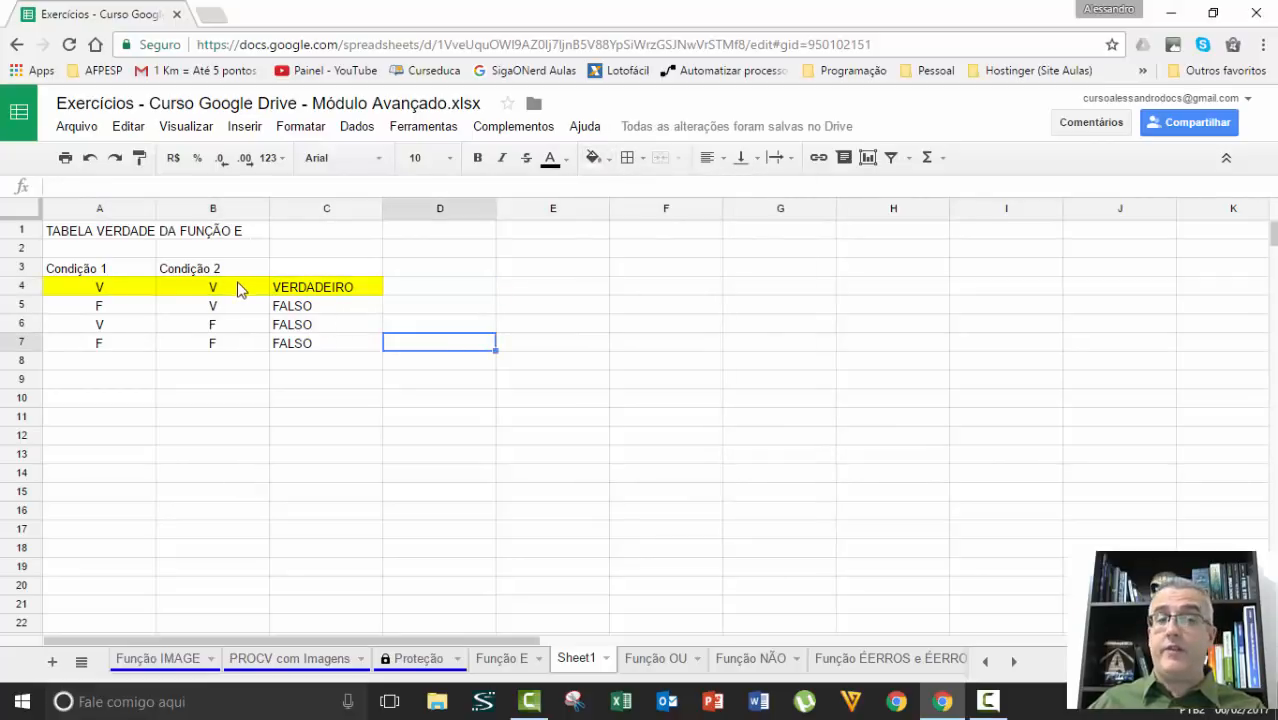
click(298, 270)
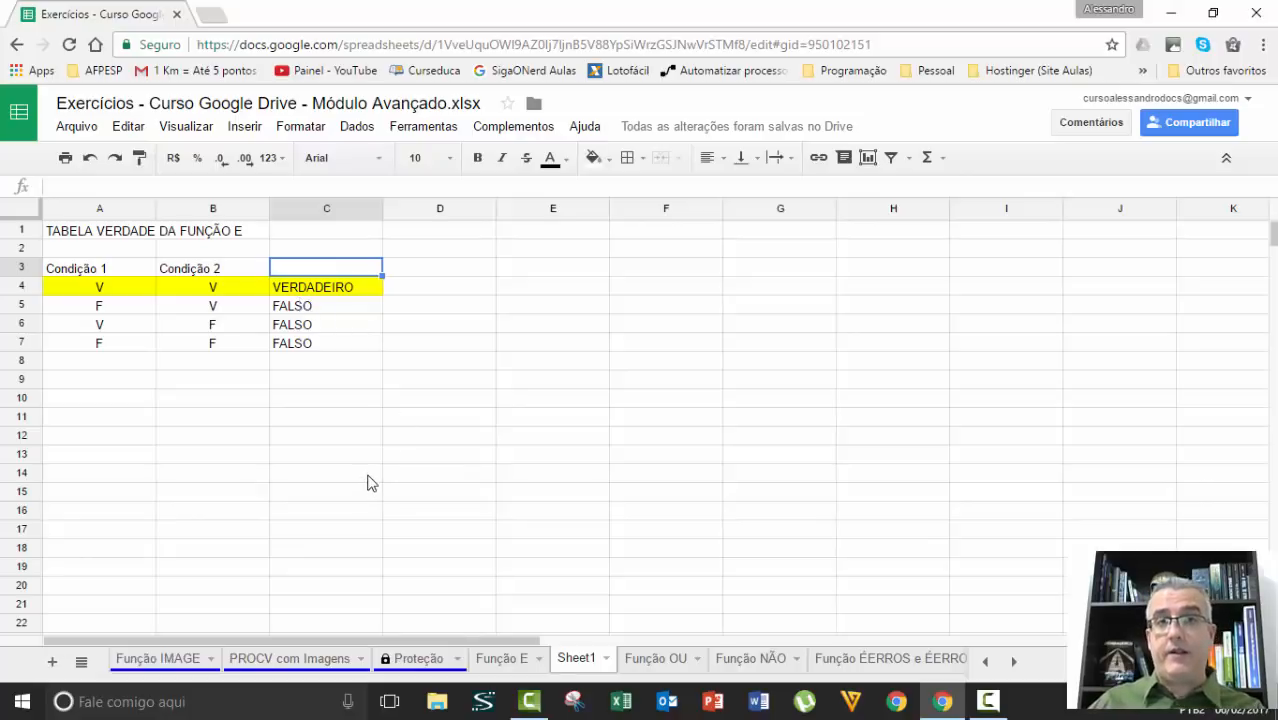
Return to the Função E sheet and view the E formula in merged cell H10.
click(510, 662)
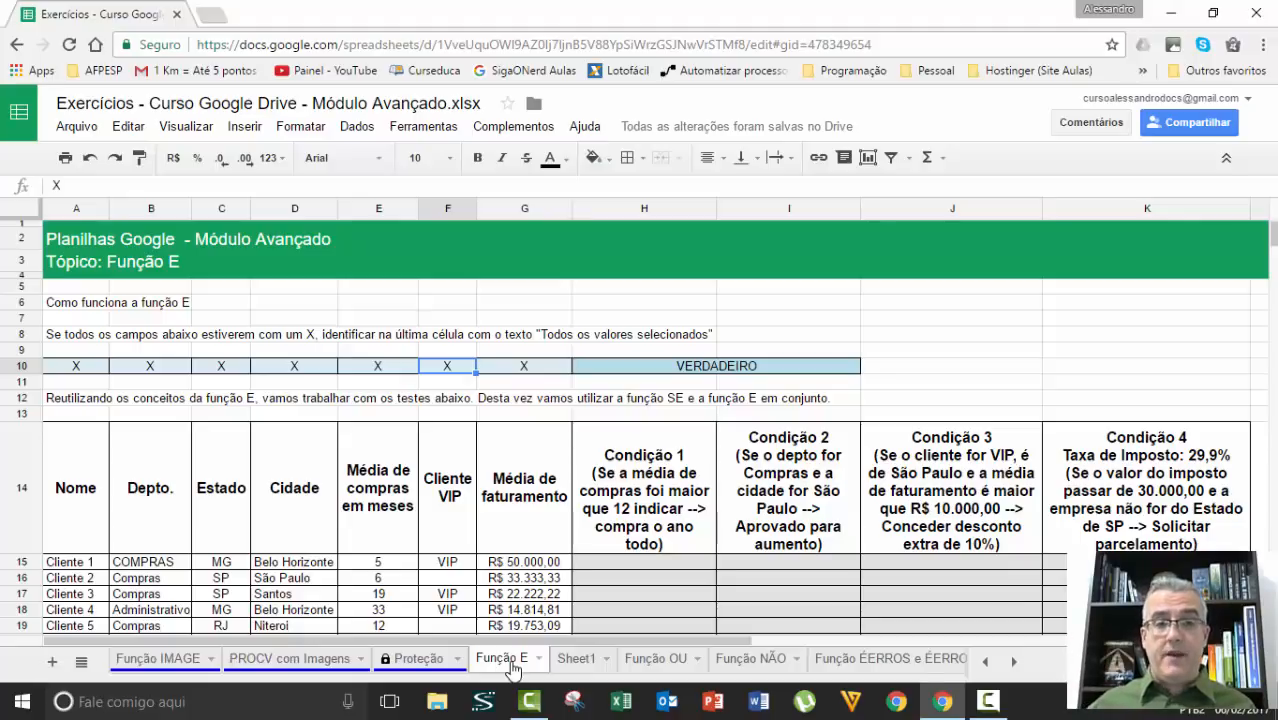
click(719, 368)
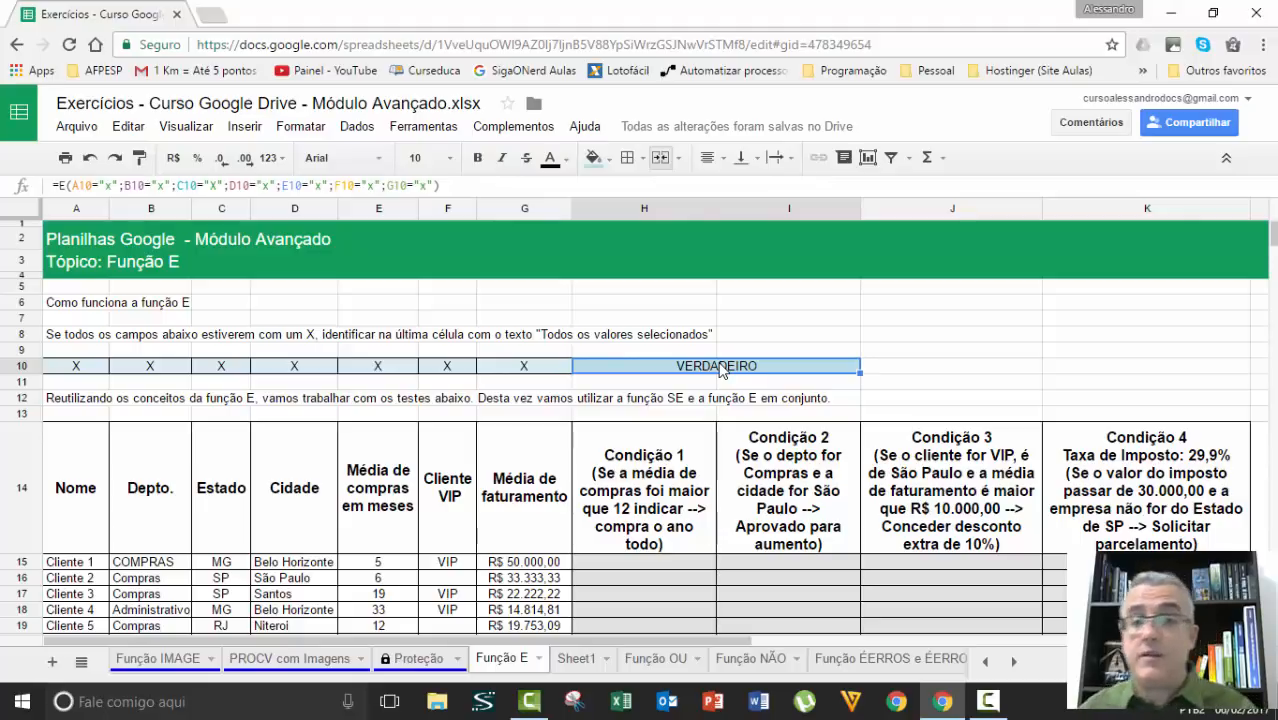
Wrap the E formula in merged cell H10 in an SE function, using the E expression as its logical test.
double_click(722, 368)
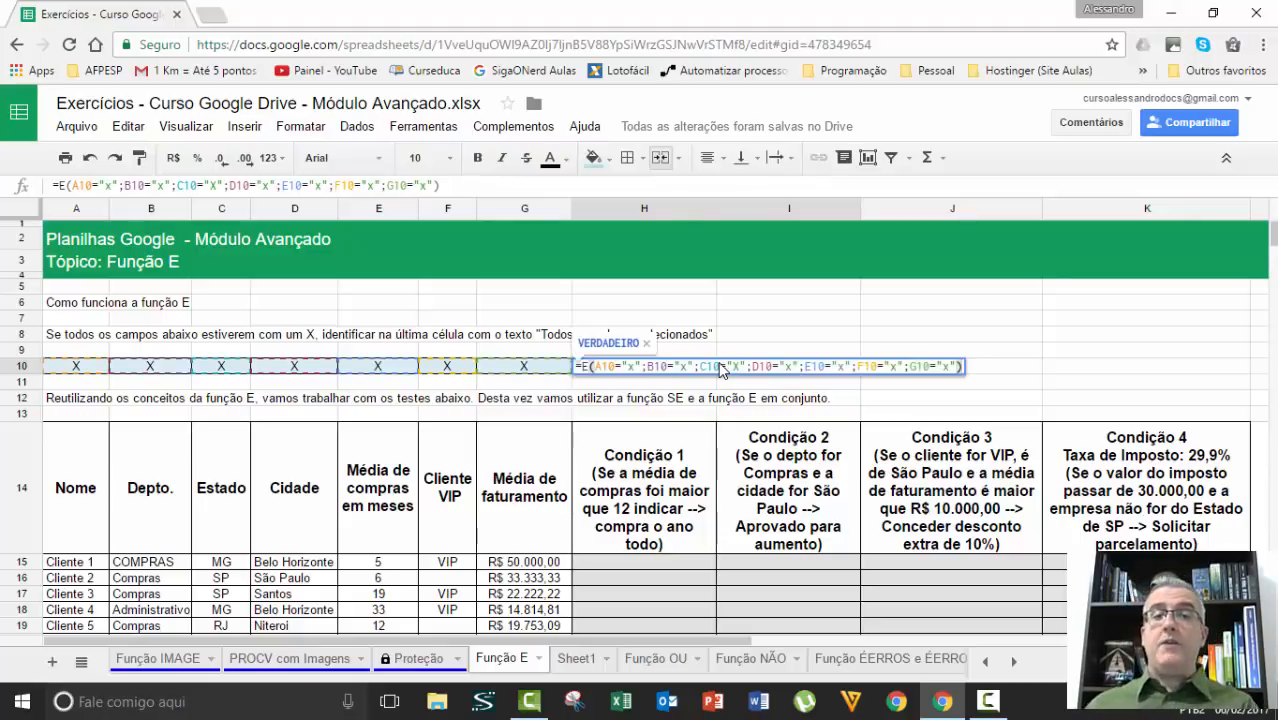
key(Home)
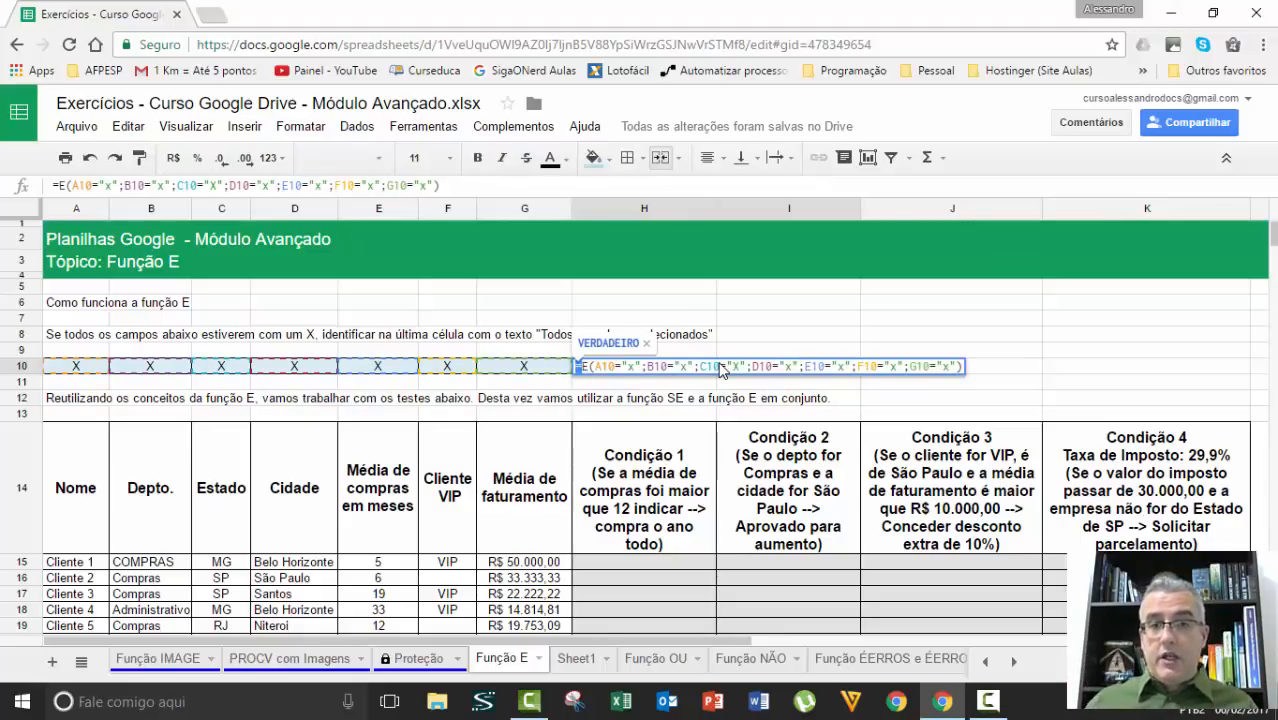
text(SE()
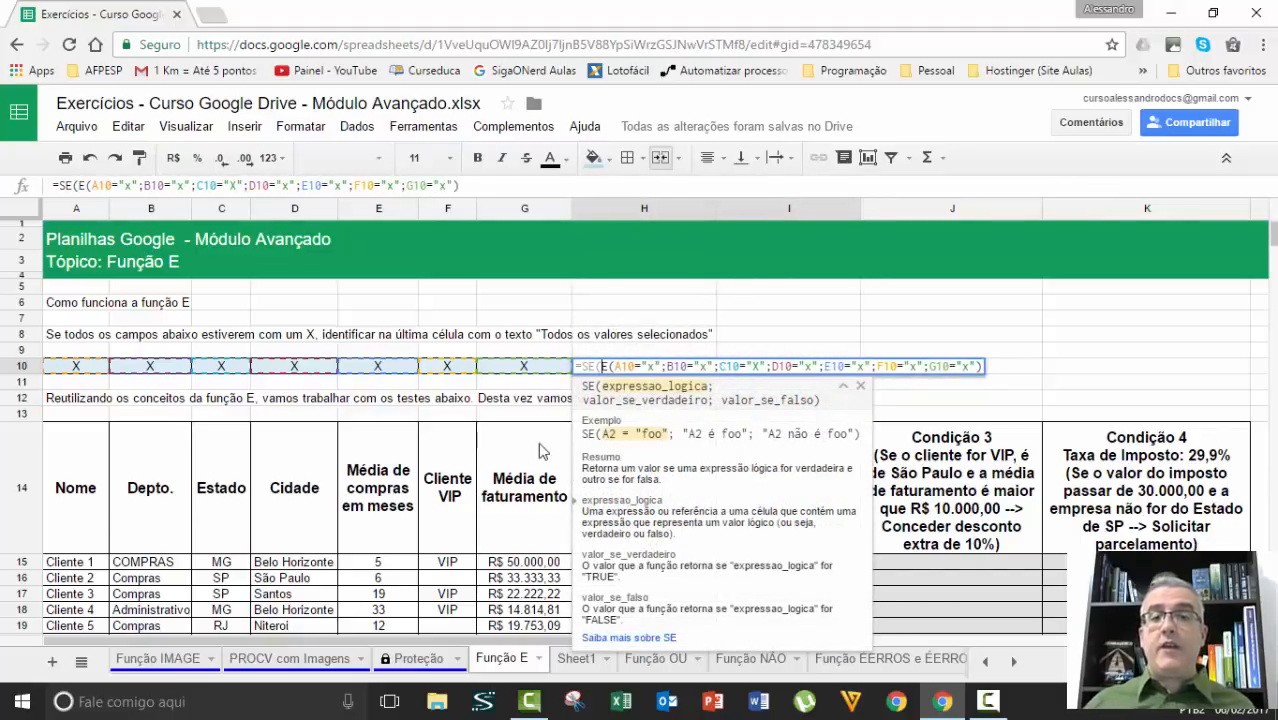
click(604, 366)
drag(629, 366, 1025, 371)
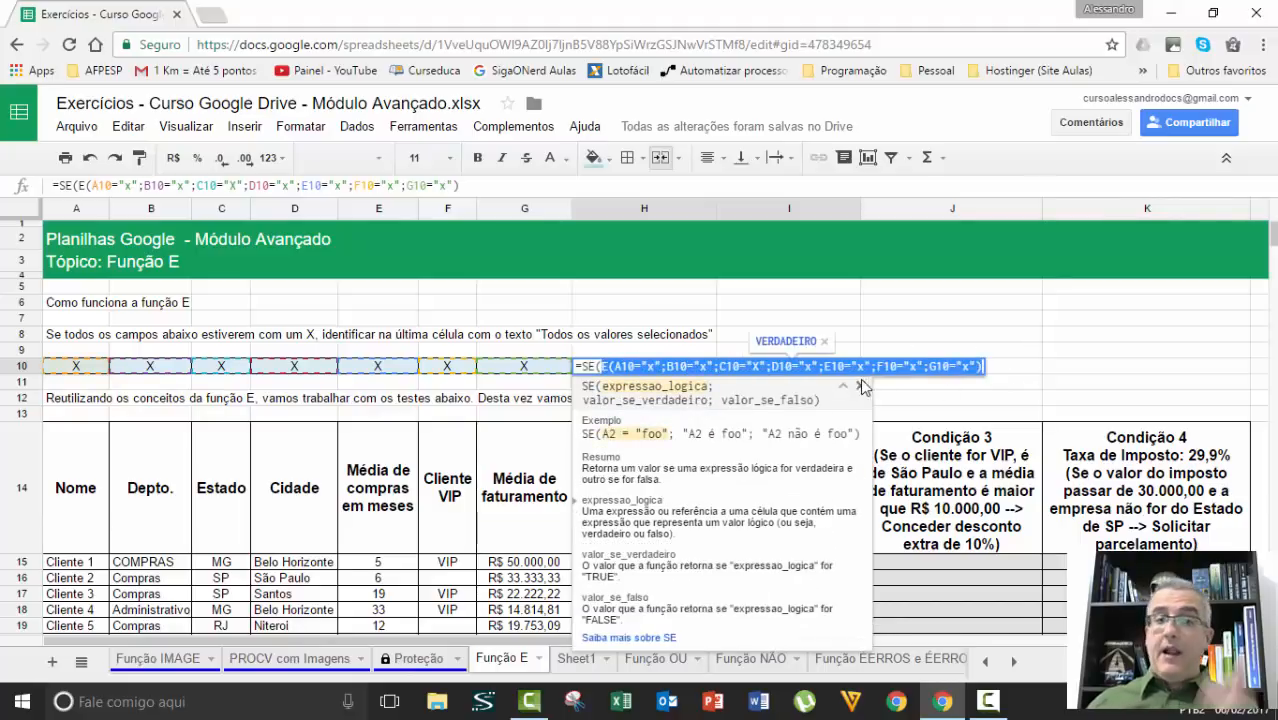
click(509, 188)
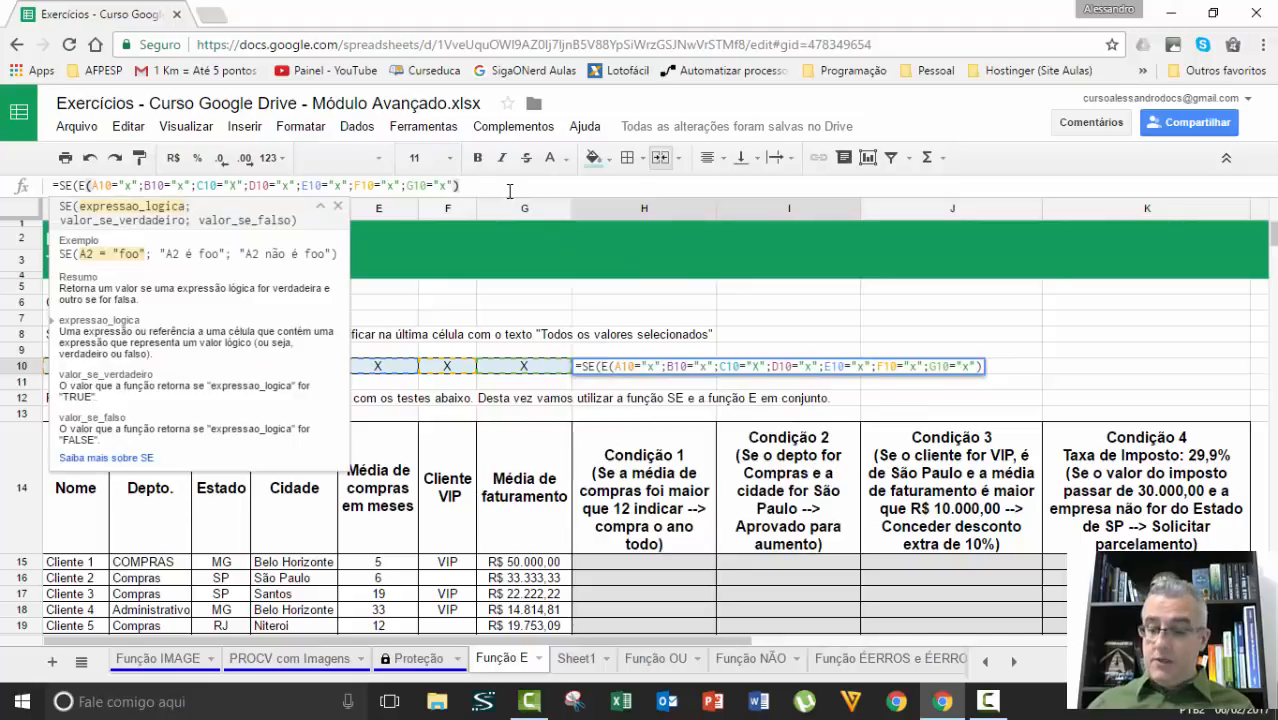
text(;)
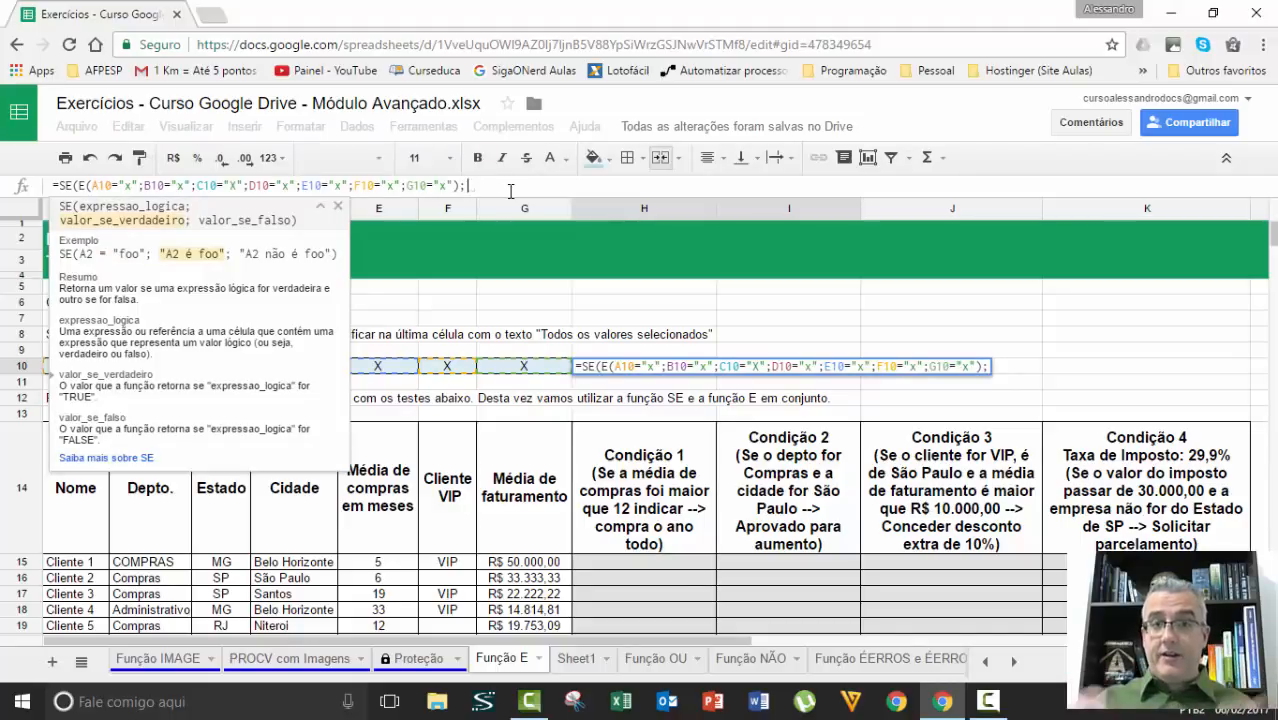
Enter "Todos os valores selecionados" as the SE formula's value-if-true argument in H10.
text("tODOS)
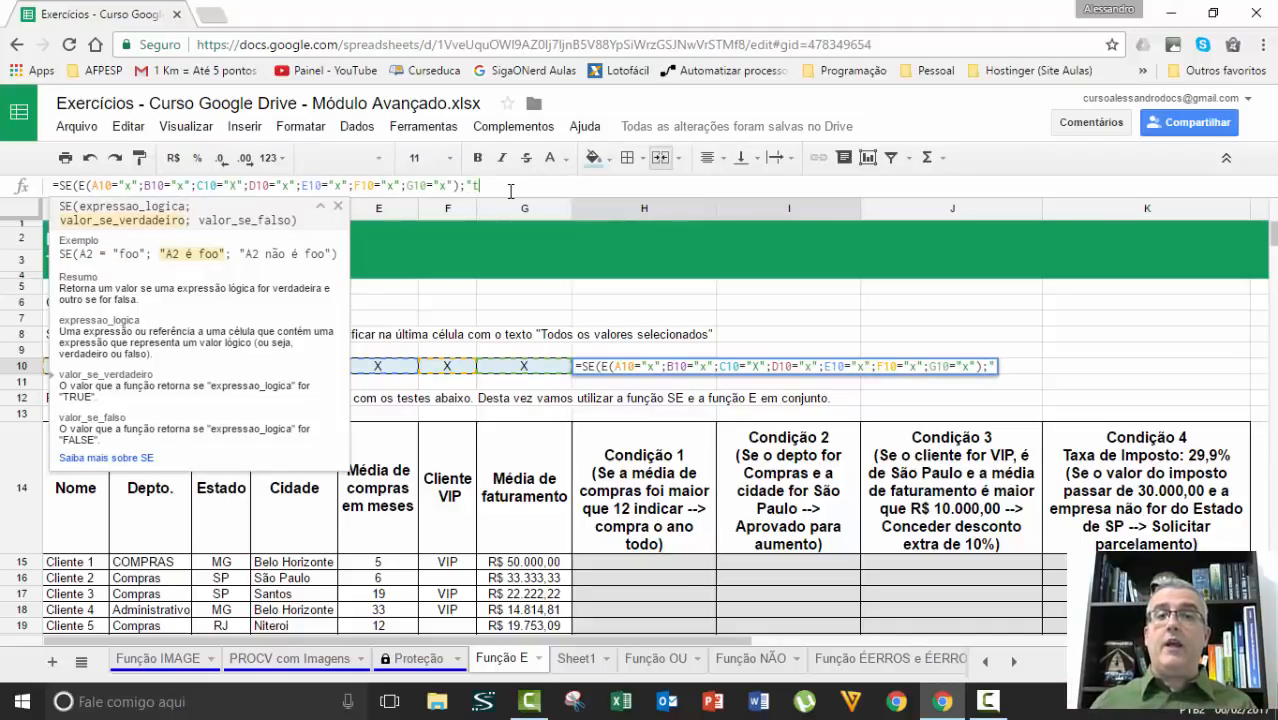
key(BackSpace)
key(BackSpace)
key(BackSpace)
key(BackSpace)
key(BackSpace)
text(To)
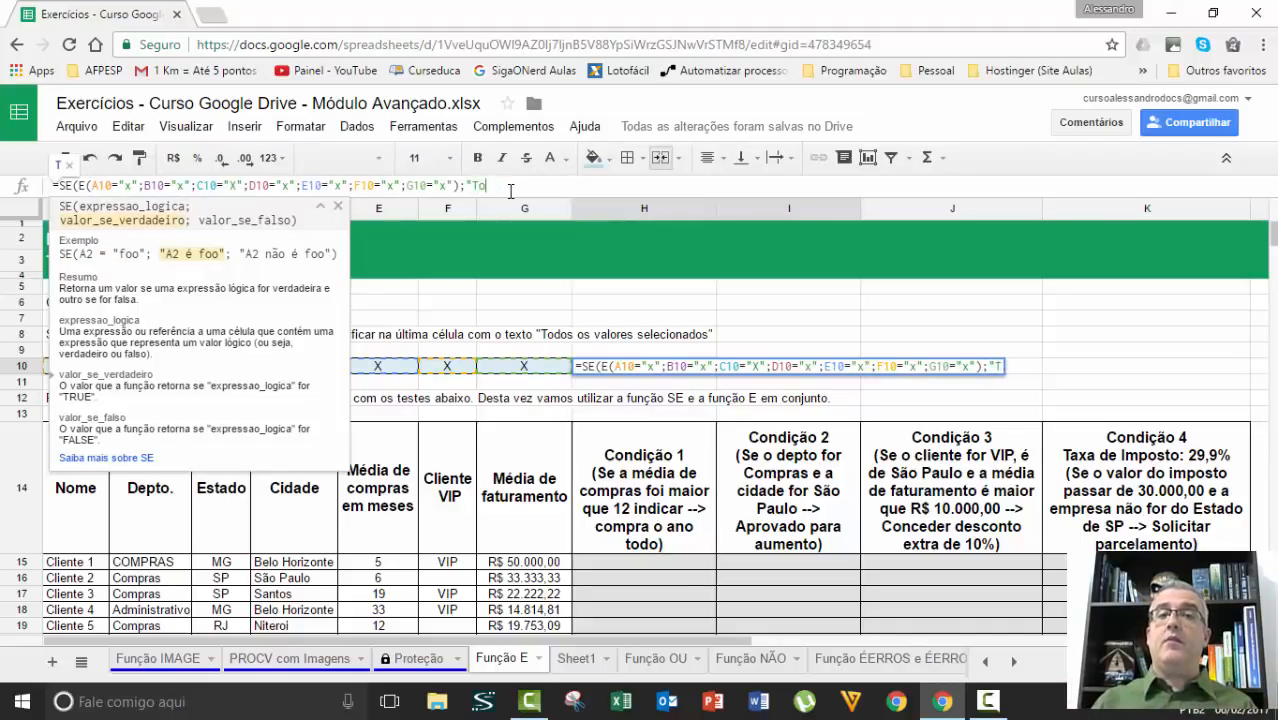
text(dos os valores for)
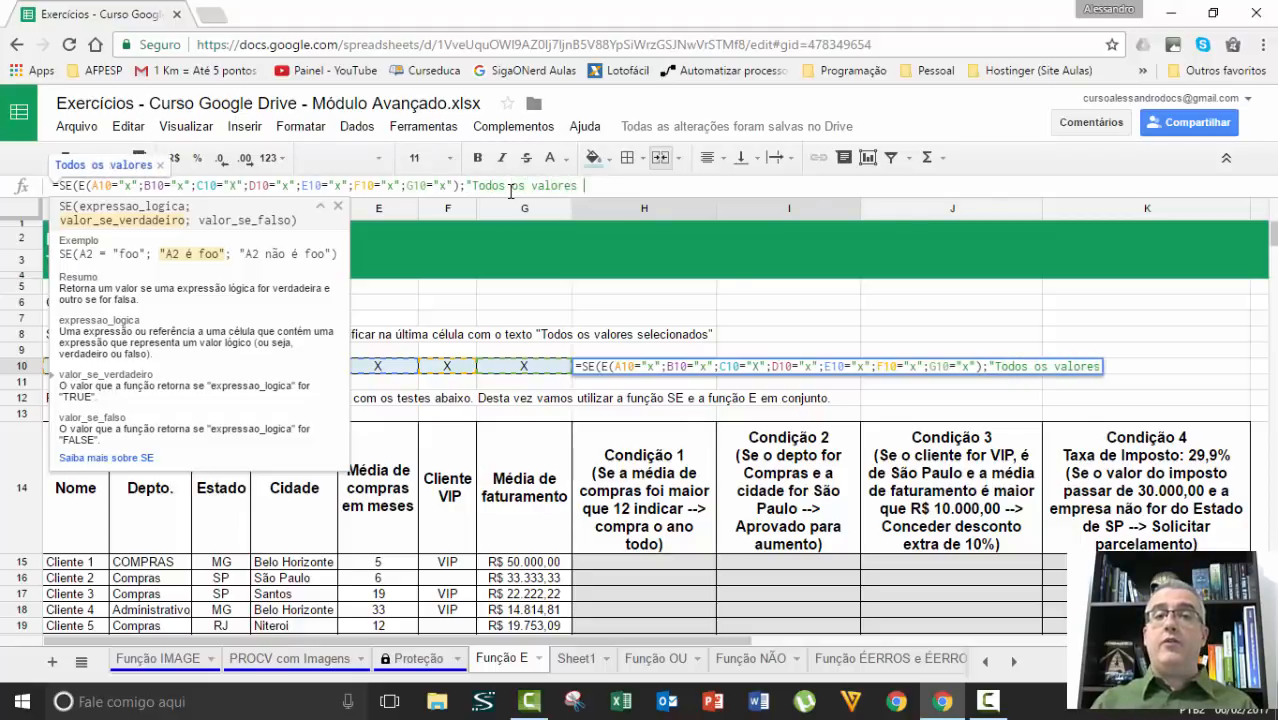
key(BackSpace)
key(BackSpace)
key(BackSpace)
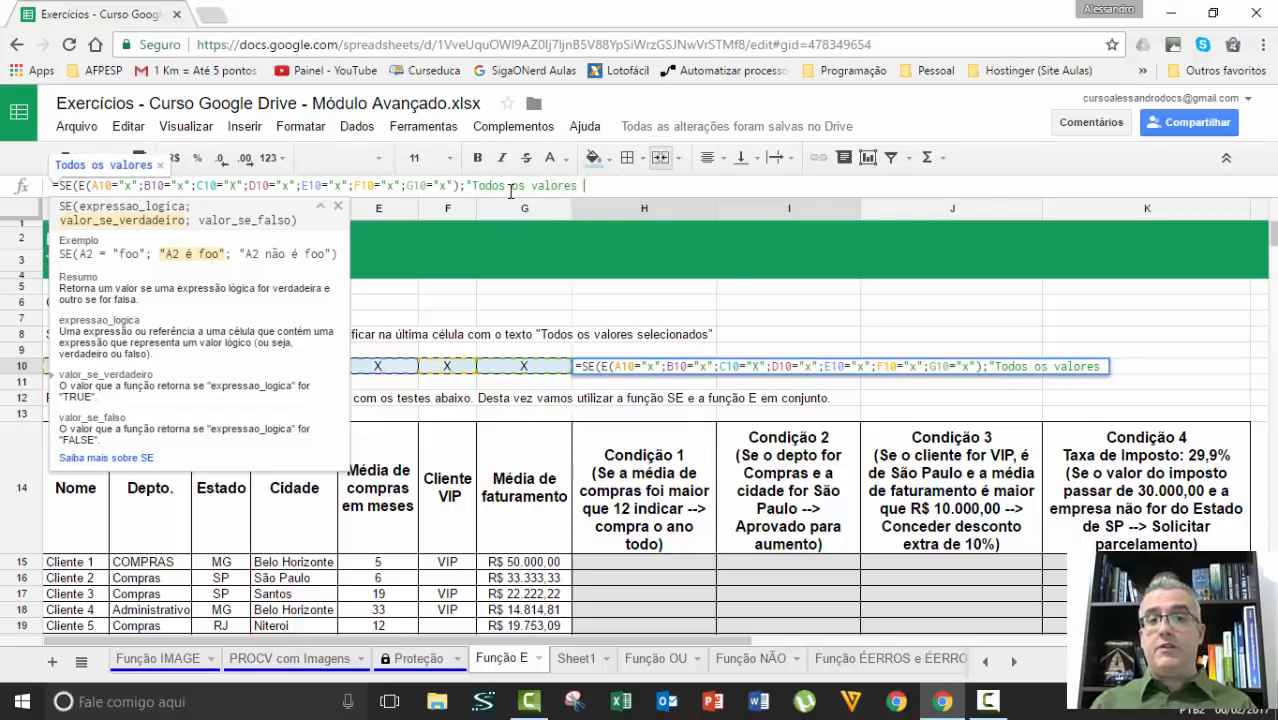
text(selecionados")
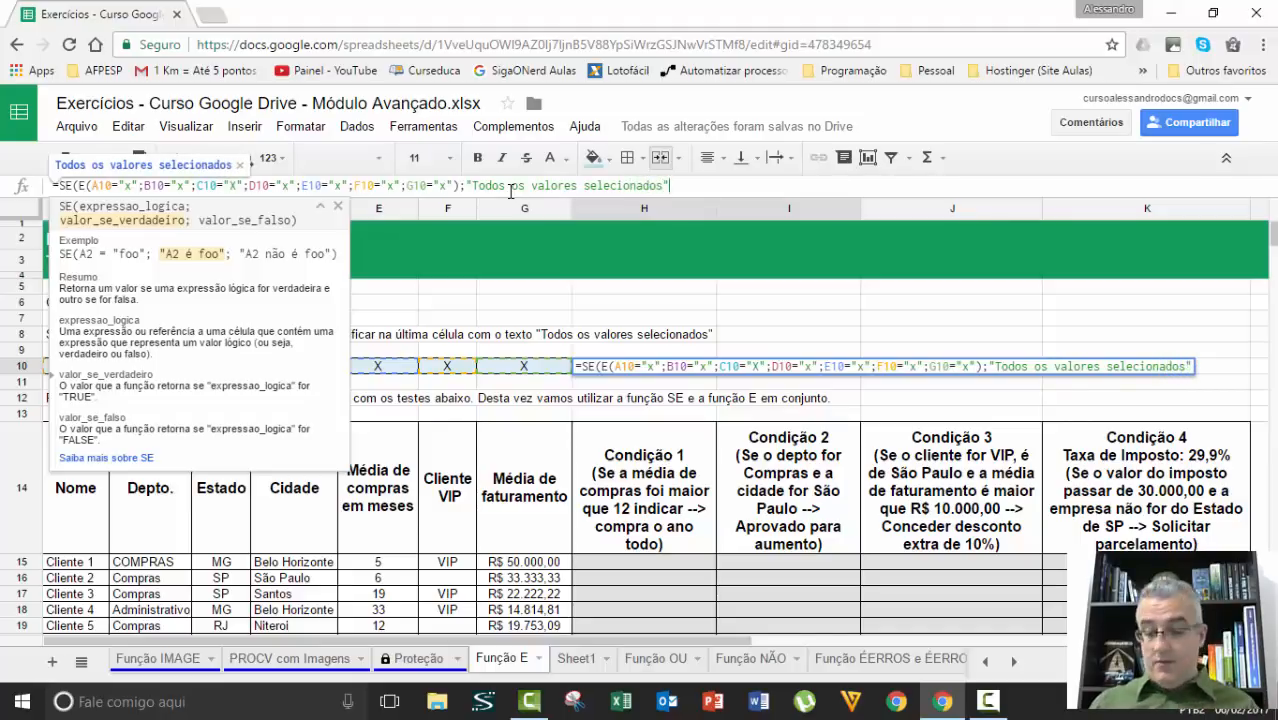
Complete the SE formula in H10 with "Há valores para selecionar" as the value-if-false argument.
text(;"Há)
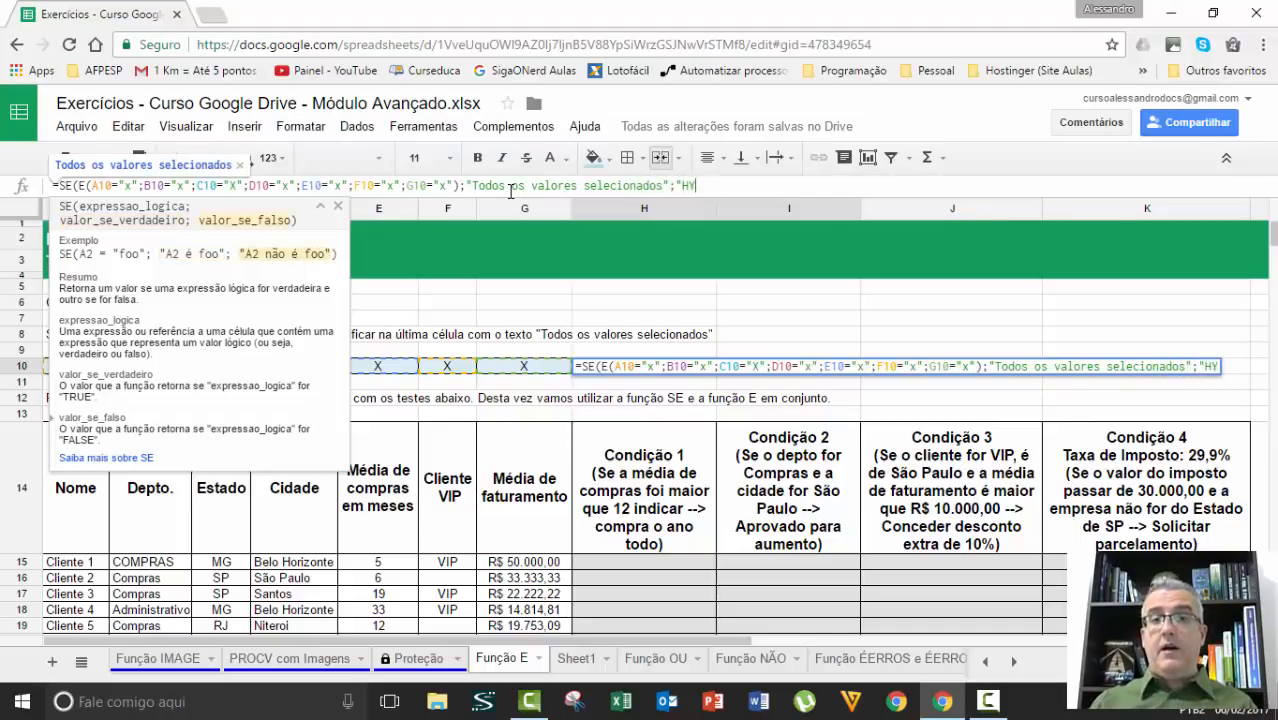
text( valores para se)
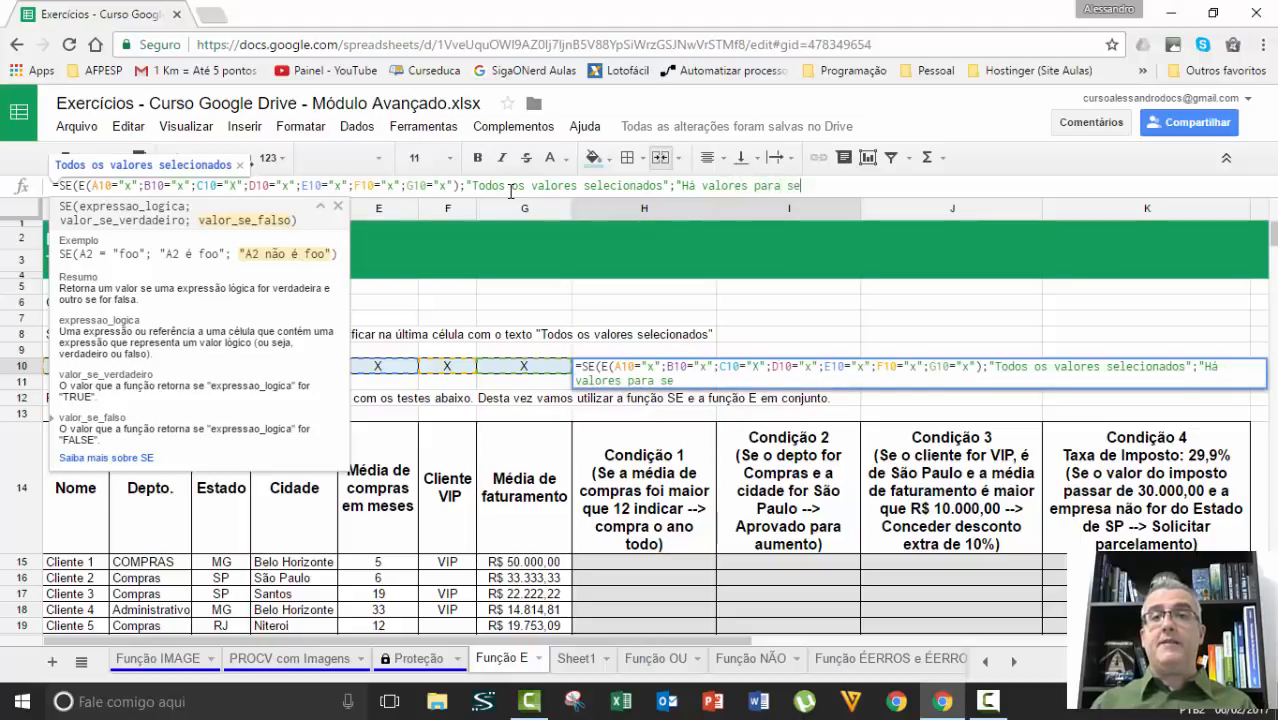
text(lecionar"))
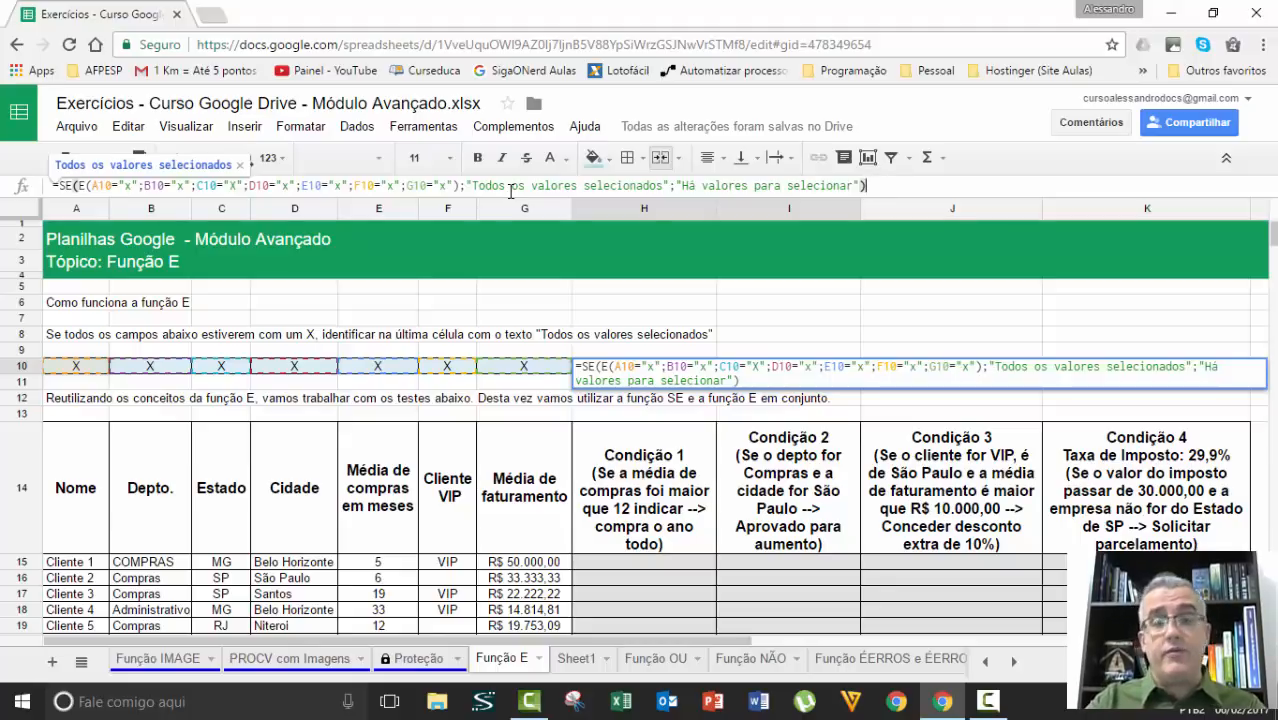
key(Return)
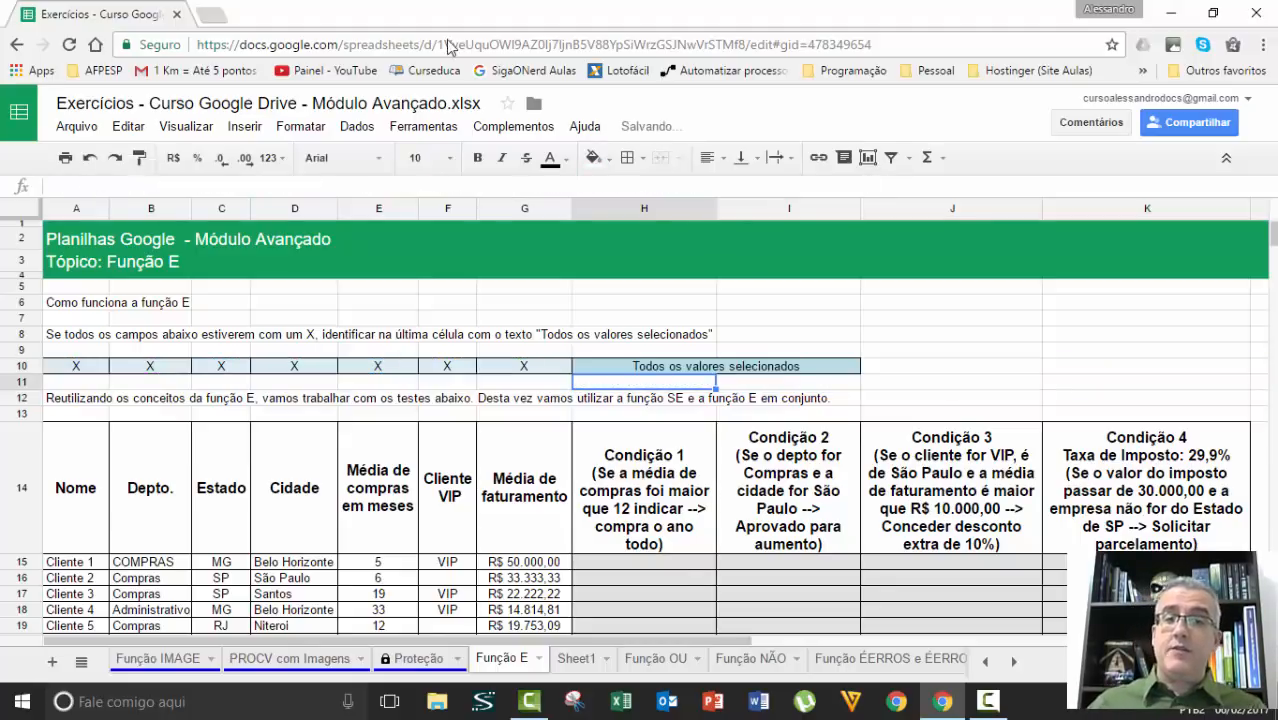
Review the SE formula in H10 and its inputs A10:G10, and clear the X from B10 to test it.
click(613, 372)
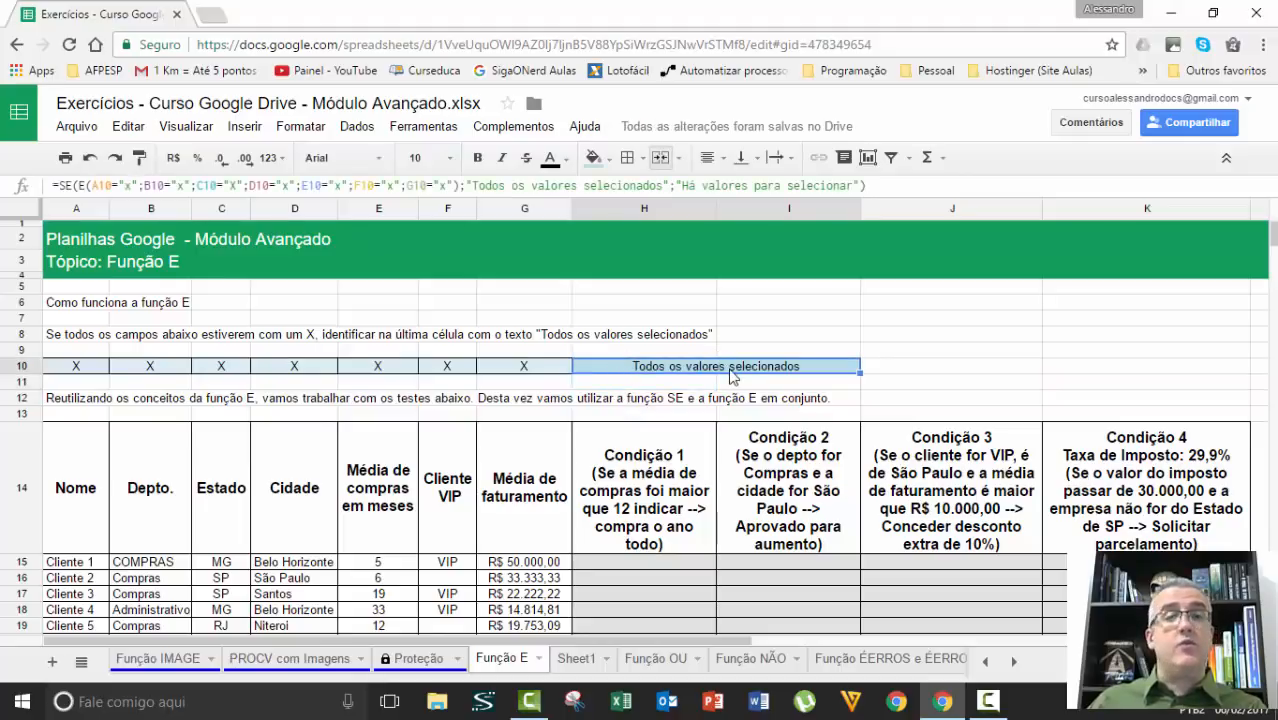
click(513, 372)
drag(513, 372, 98, 381)
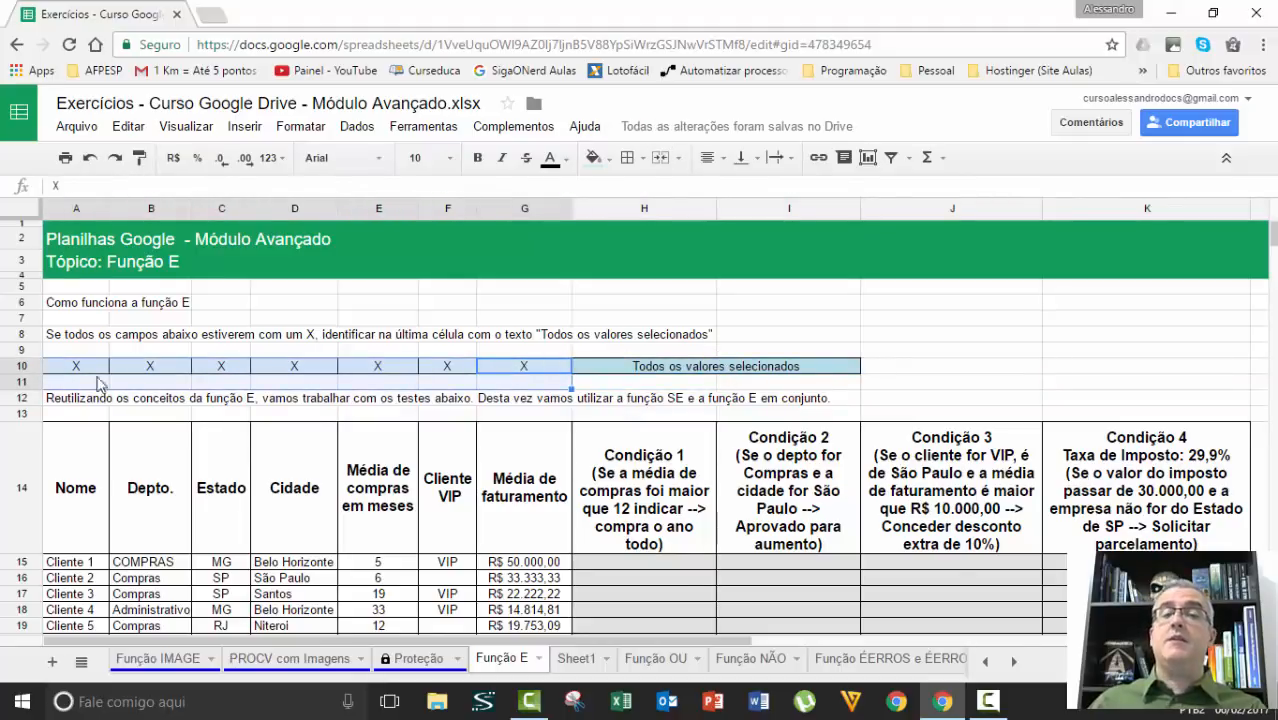
click(281, 373)
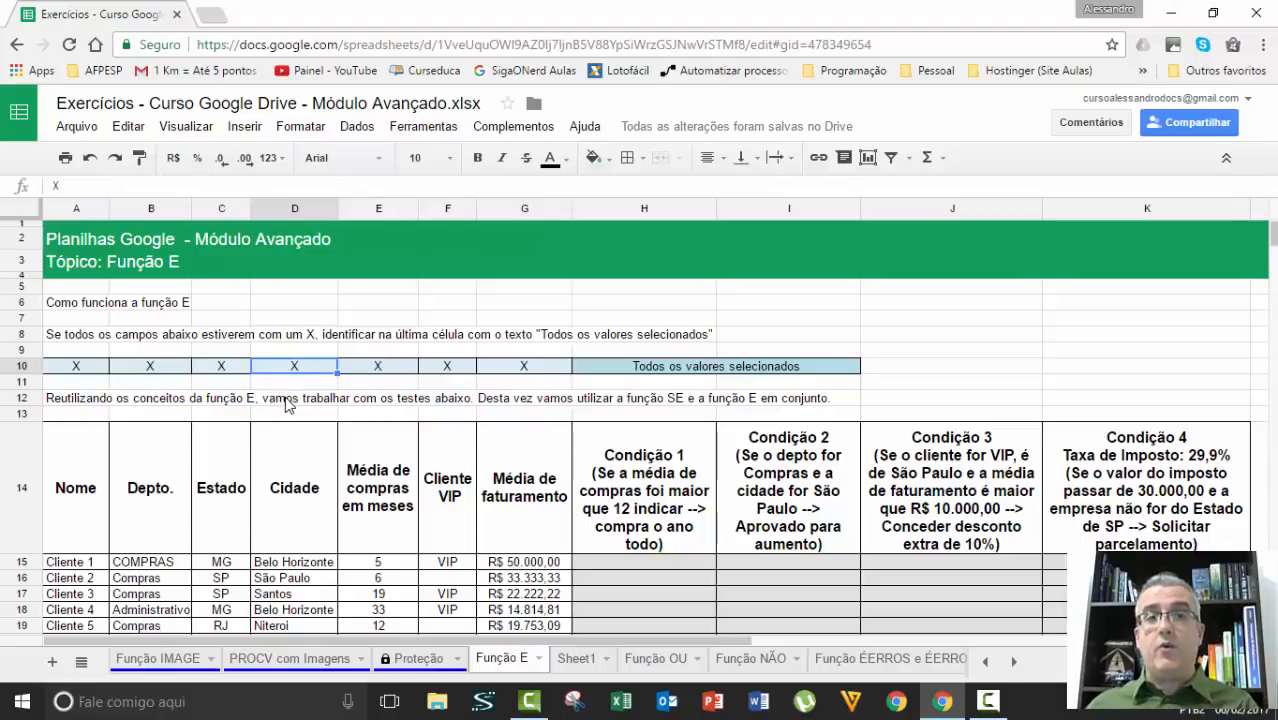
click(150, 370)
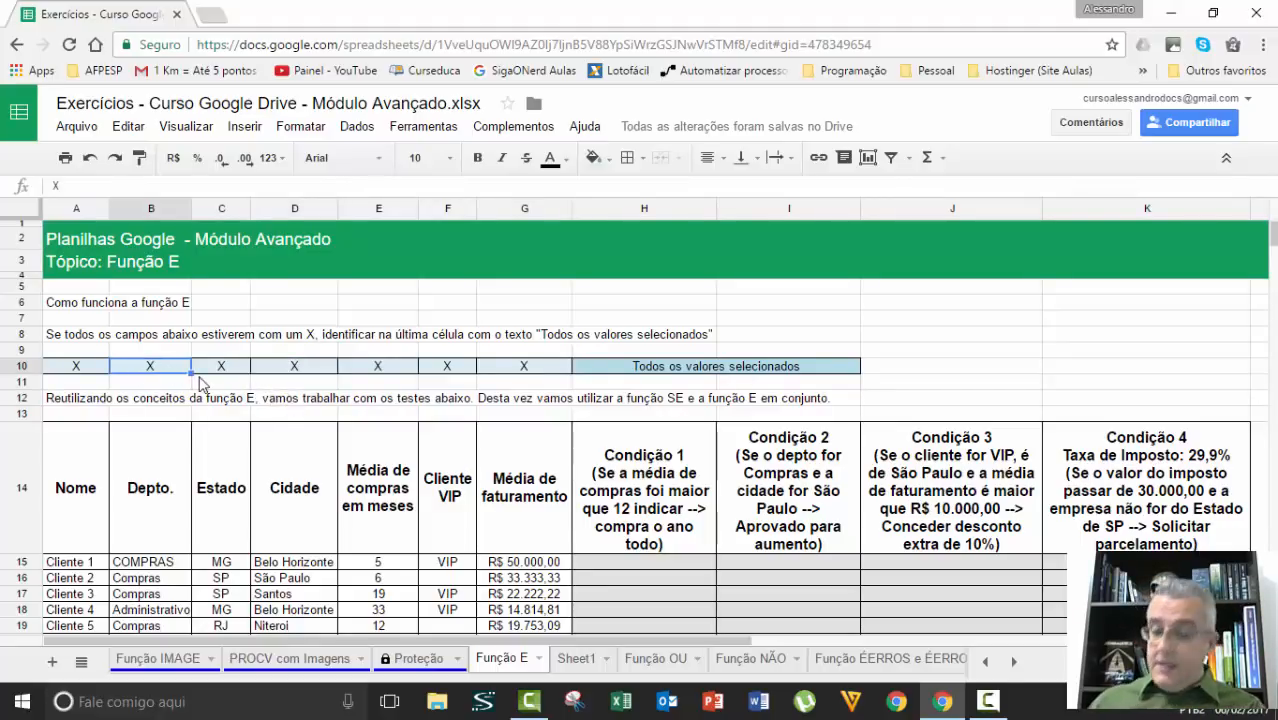
key(Delete)
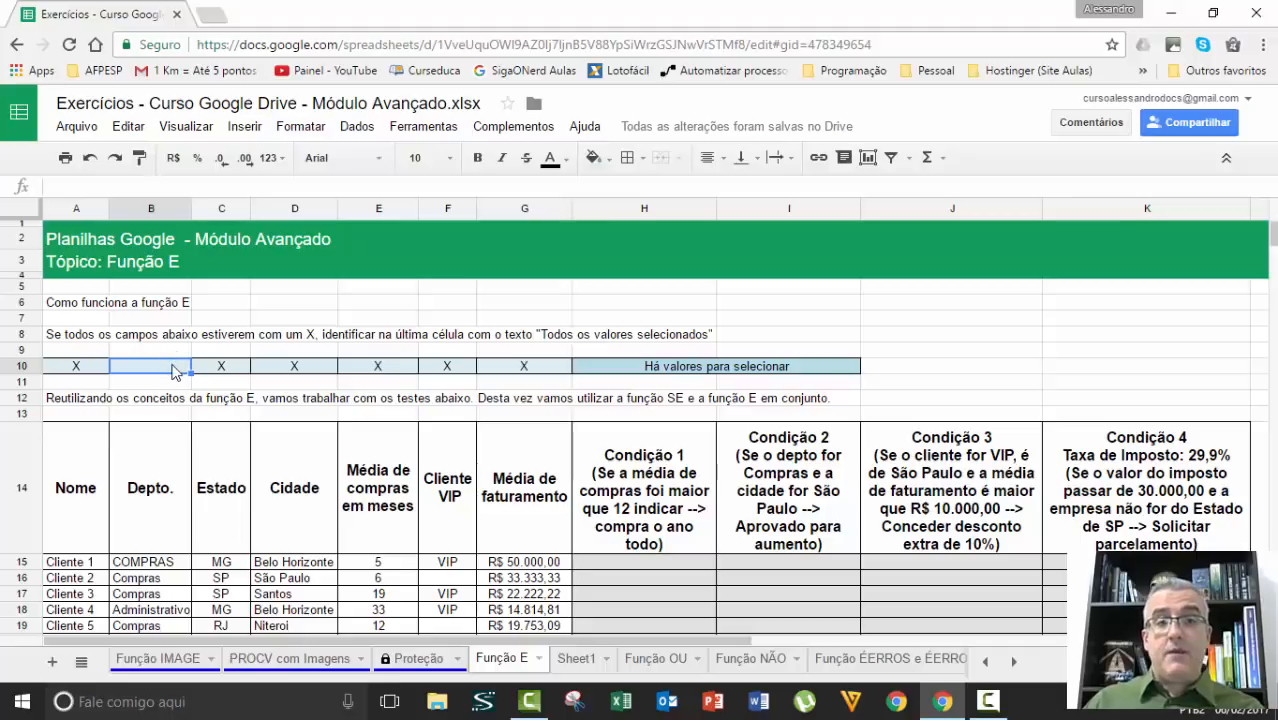
Enter x in the empty cell B10.
text(x)
key(Return)
key(Up)
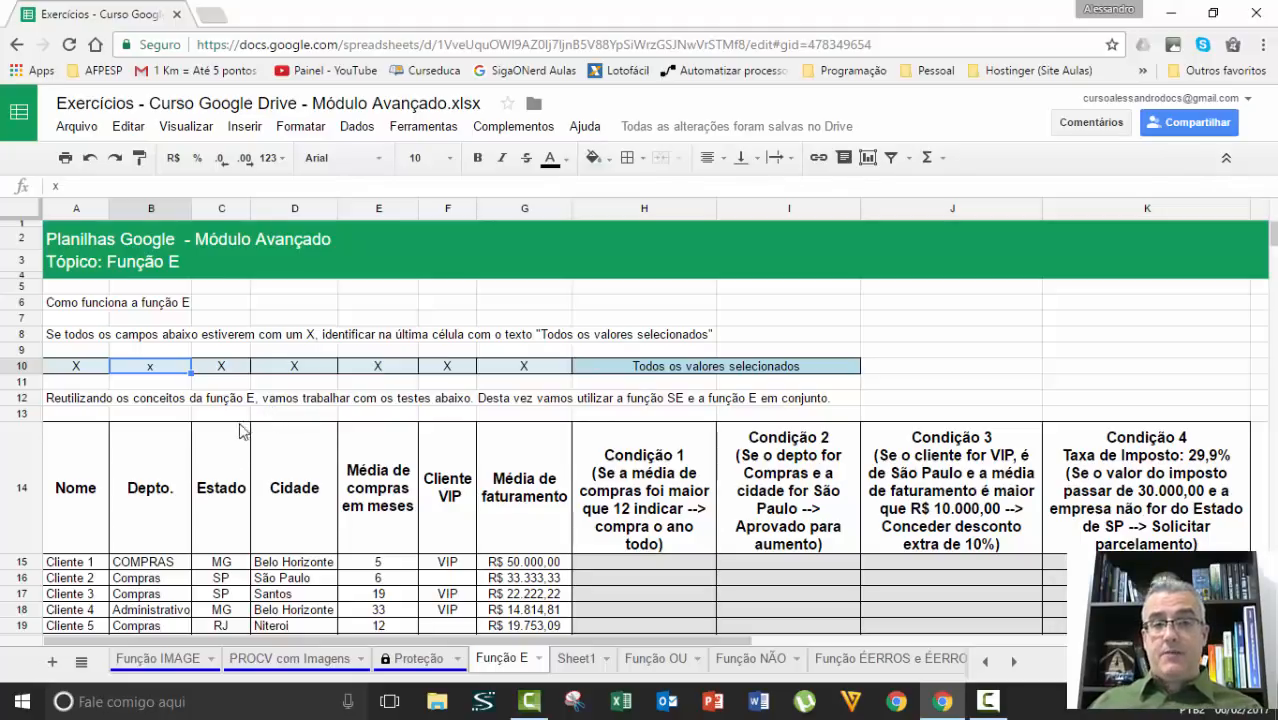
Examine the client table from row 15 and the Condição 1 and Condição 2 headers in row 14.
click(204, 366)
scroll(152, 430, down, 2)
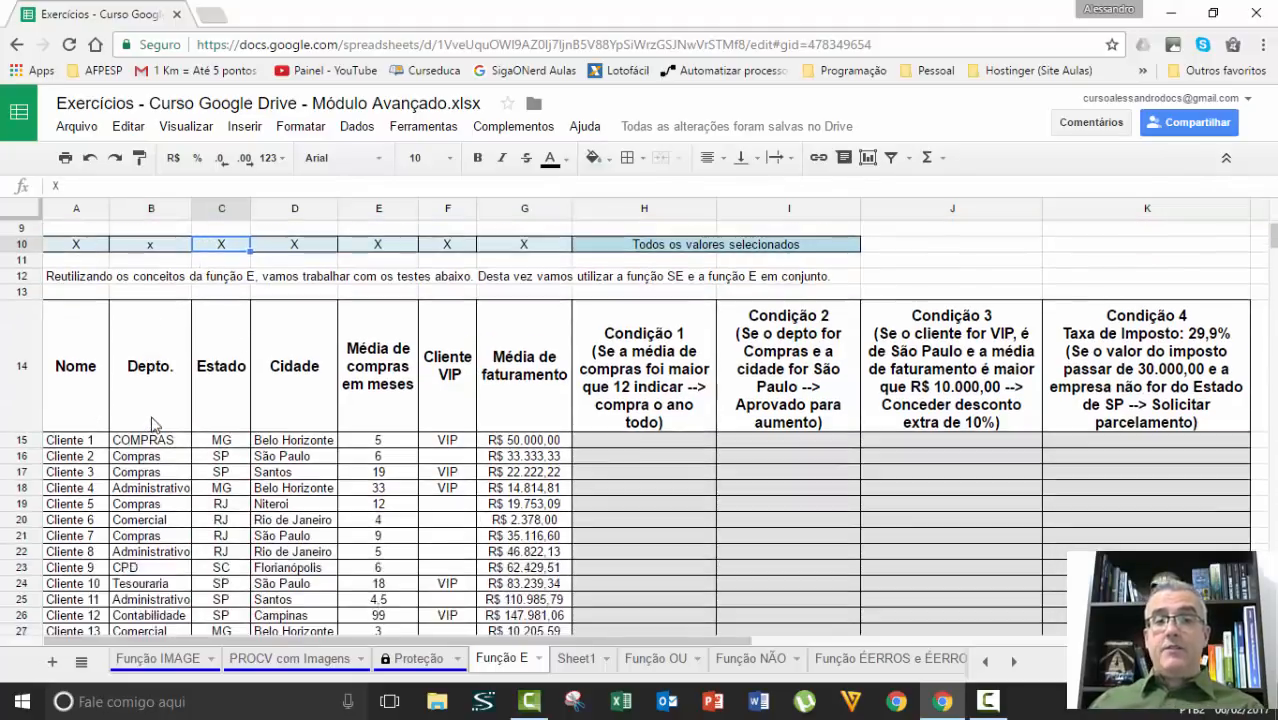
scroll(155, 424, down, 2)
scroll(157, 423, up, 2)
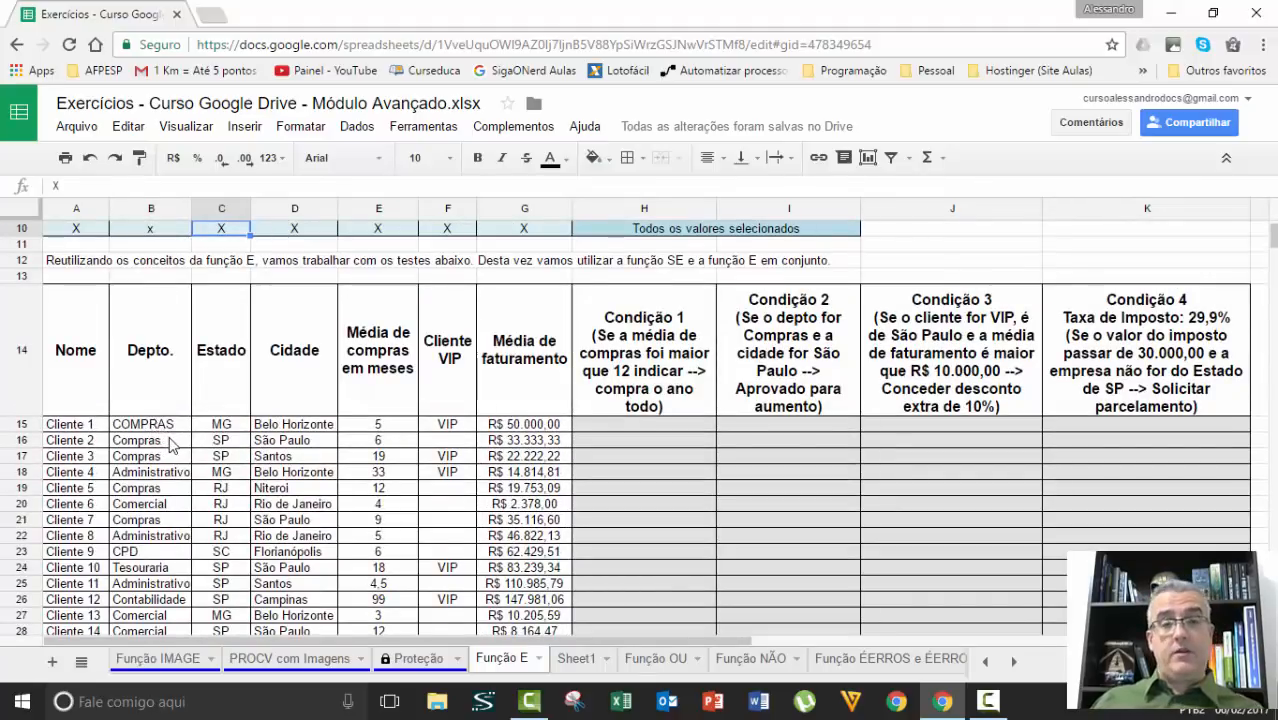
click(86, 424)
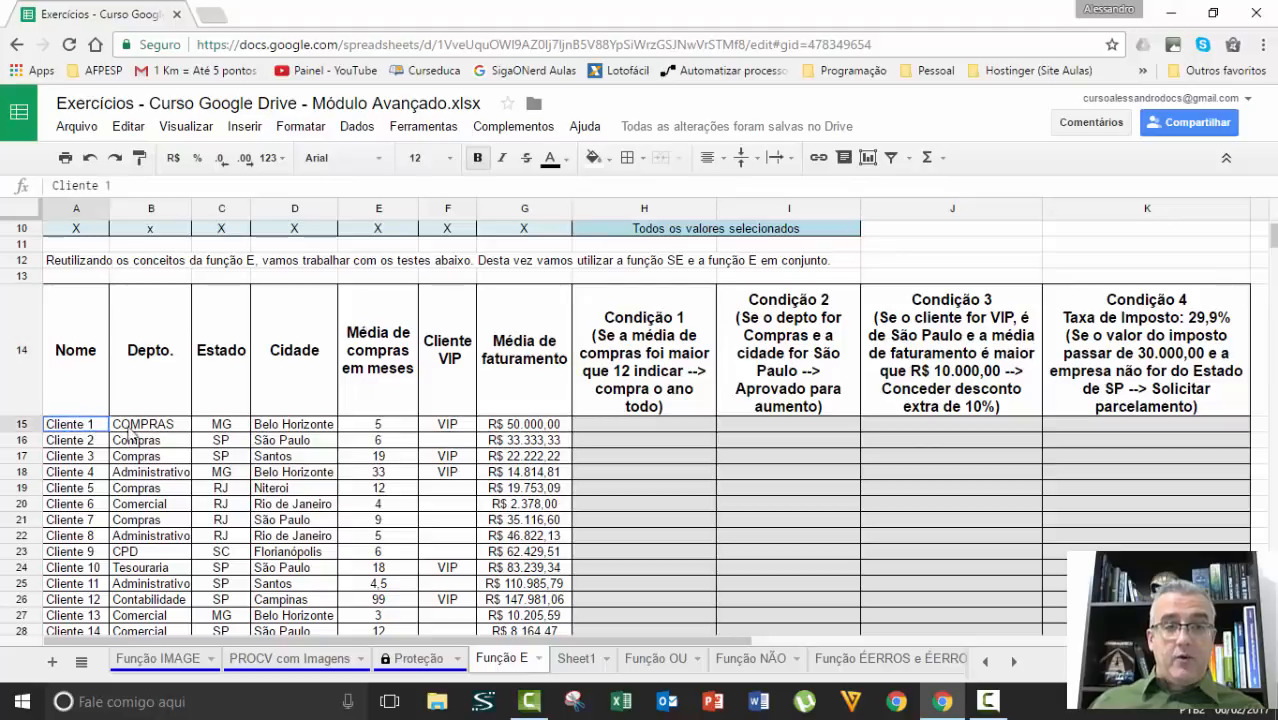
drag(128, 430, 533, 580)
click(665, 457)
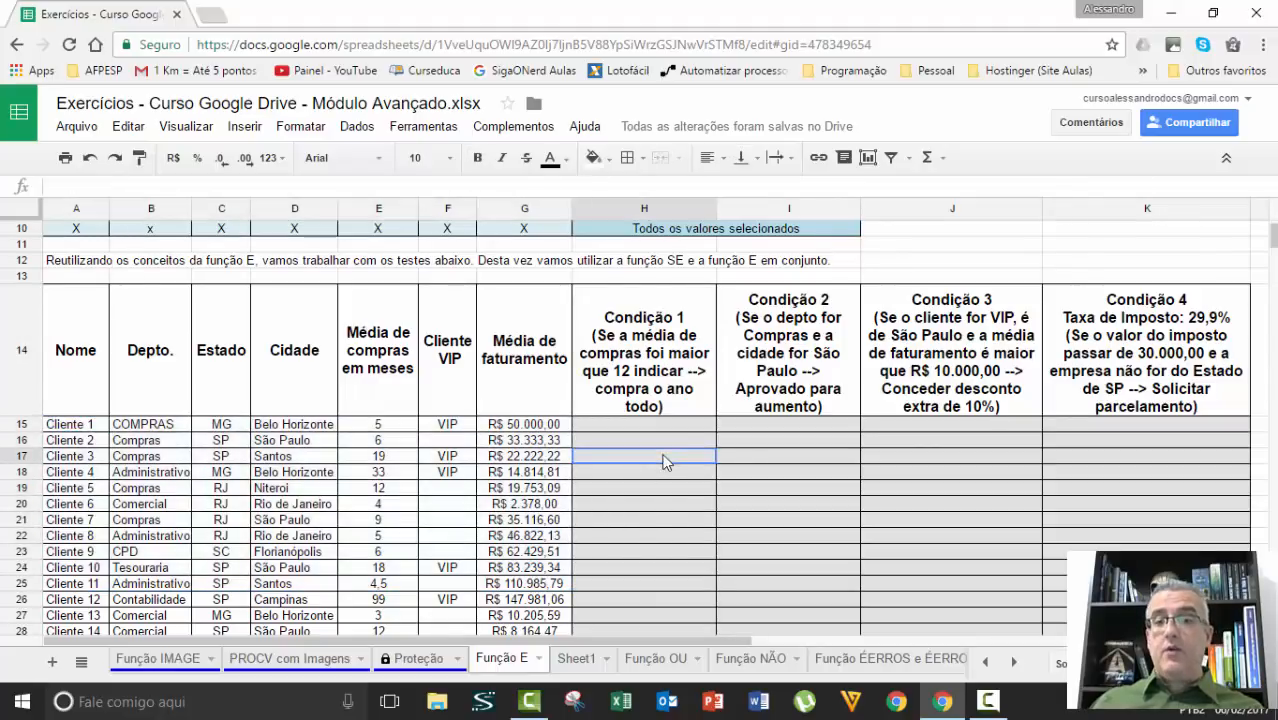
click(662, 336)
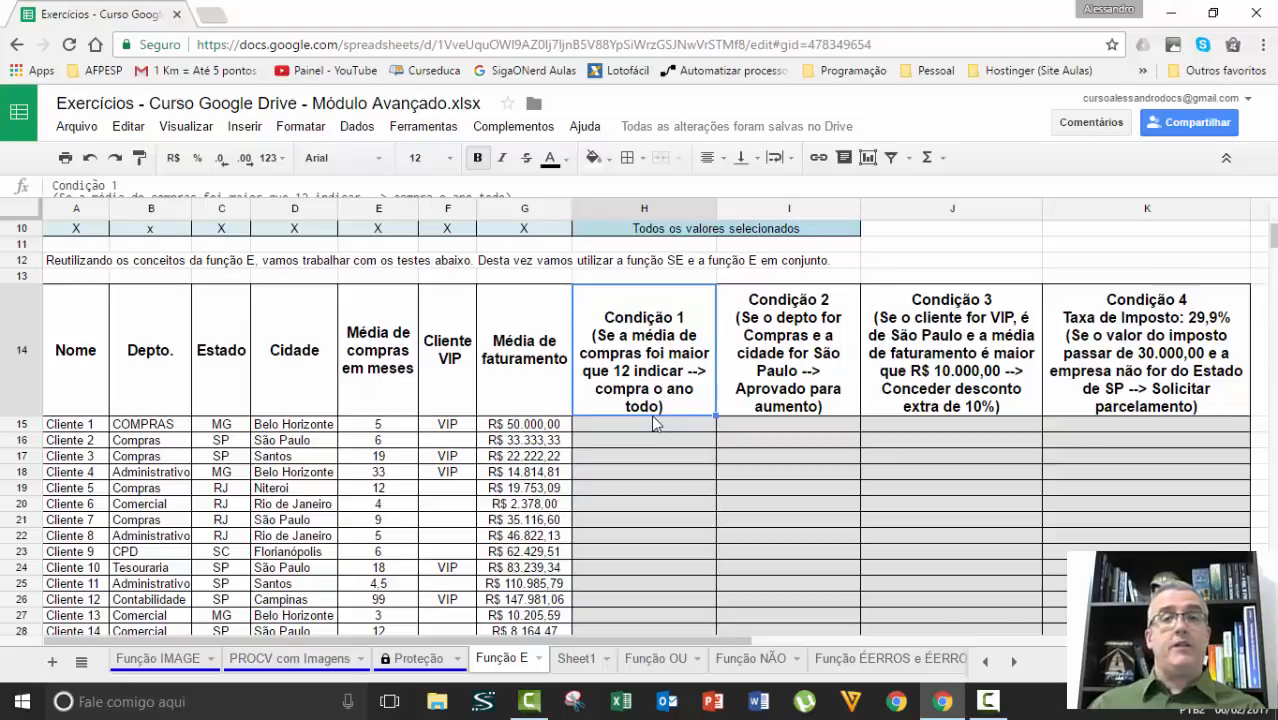
click(742, 388)
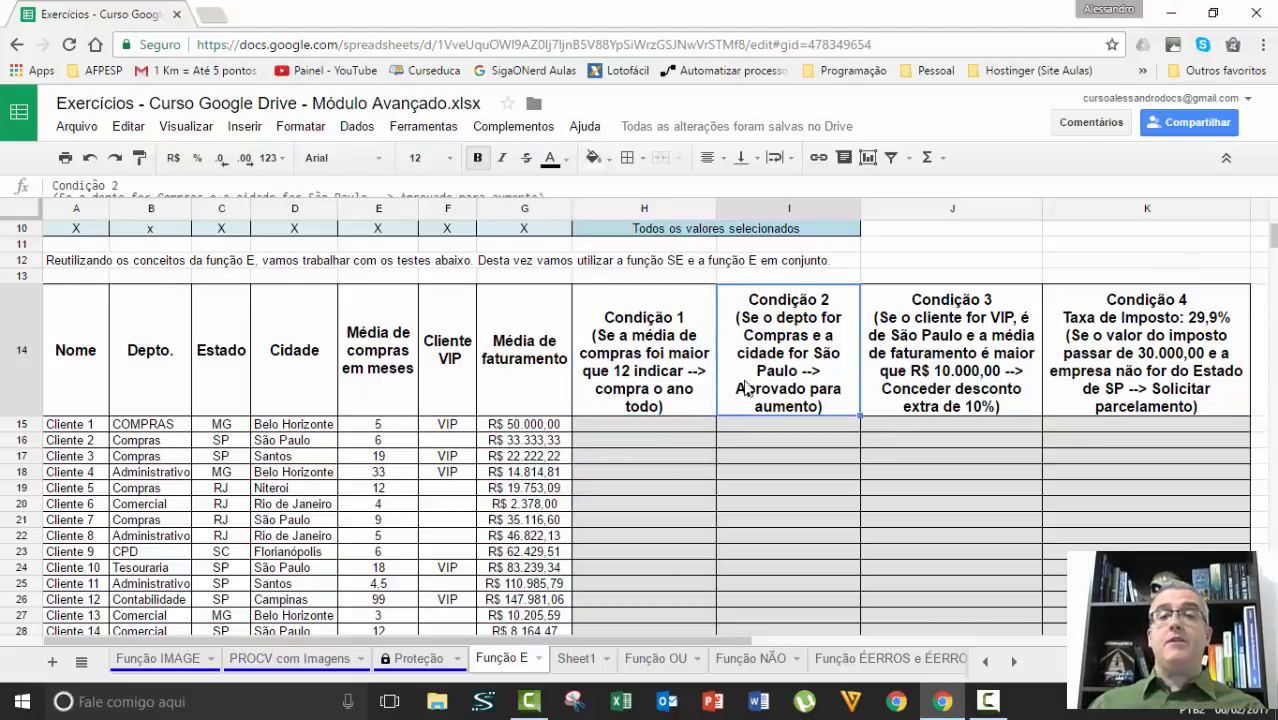